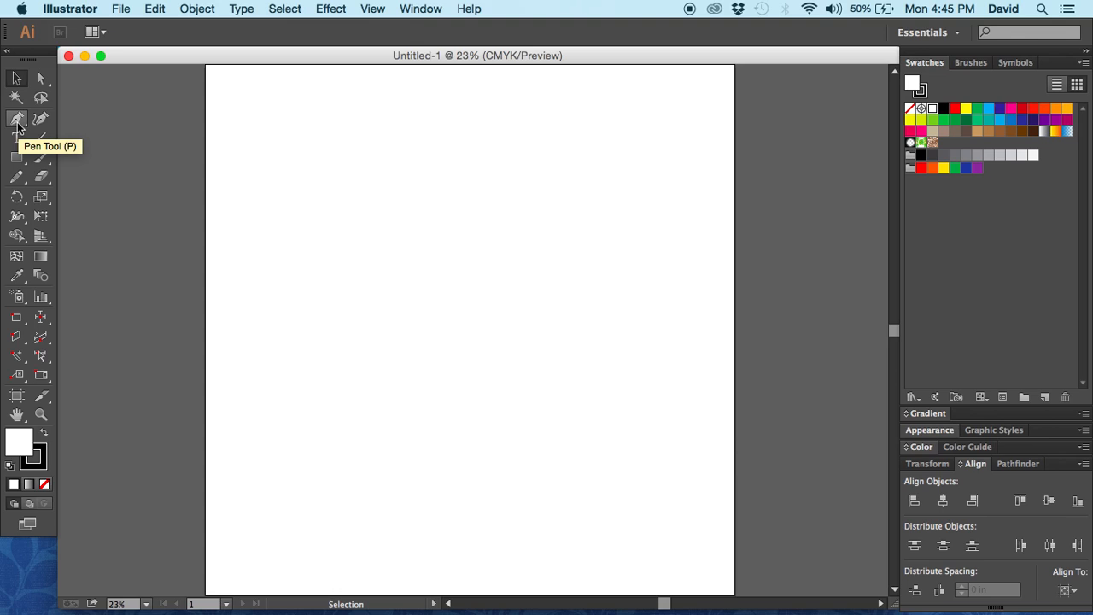
Step: Draw a closed rectangle about 5.9 in wide and 5.1 in high in the artboard's upper area with the Pen tool, and deselect it
click(18, 127)
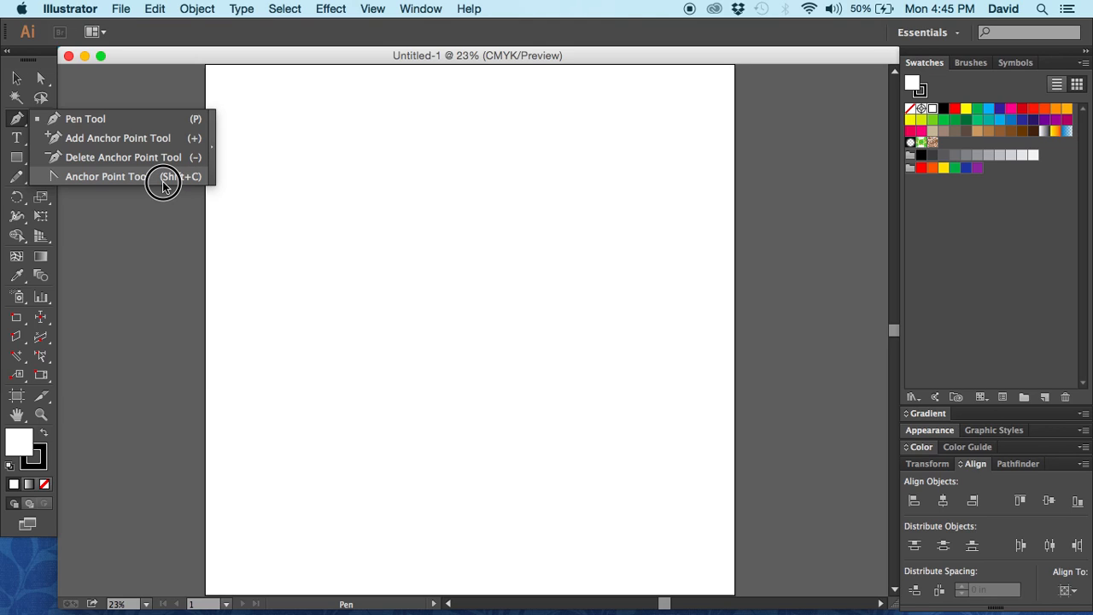
click(94, 122)
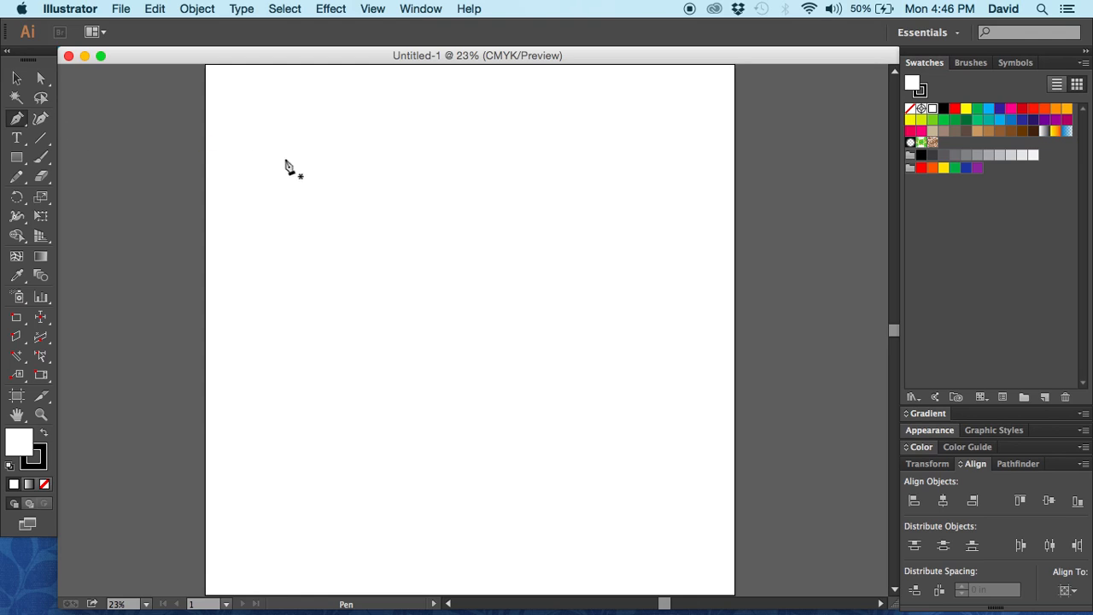
click(341, 169)
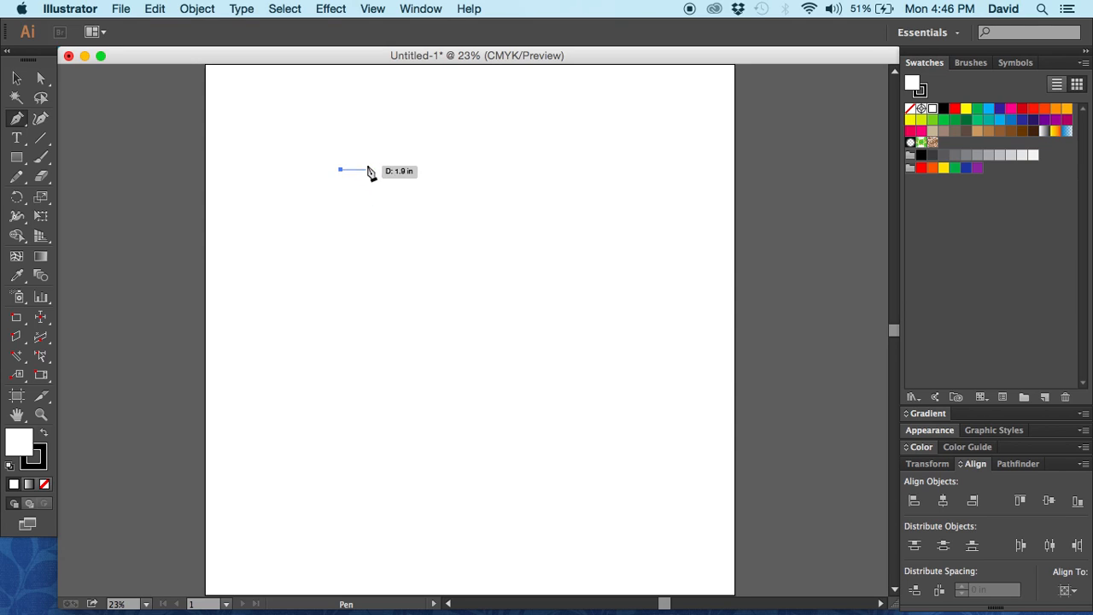
click(418, 169)
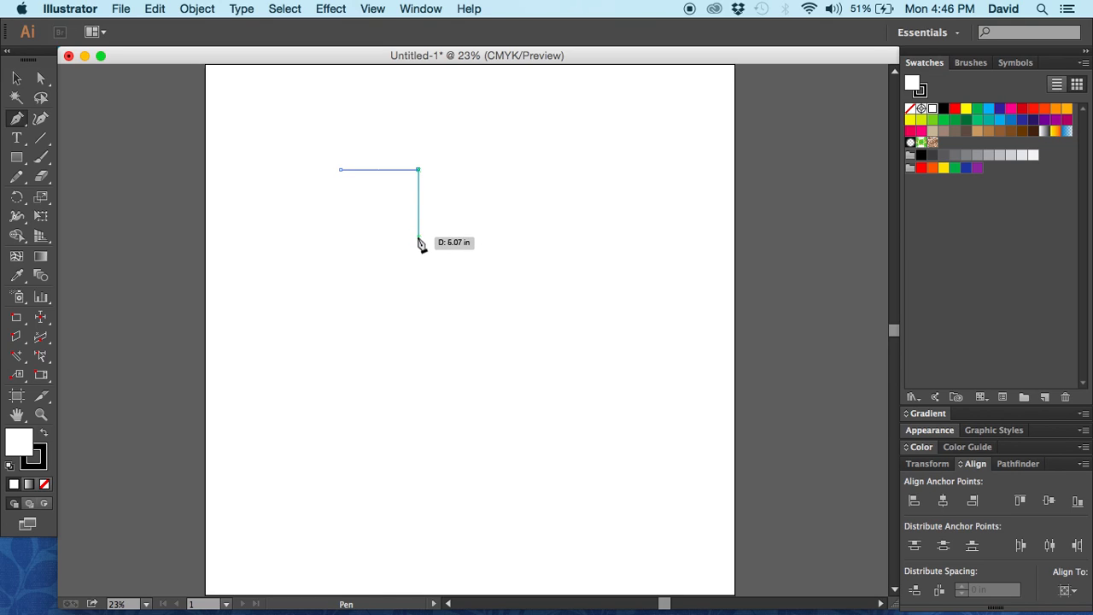
click(419, 238)
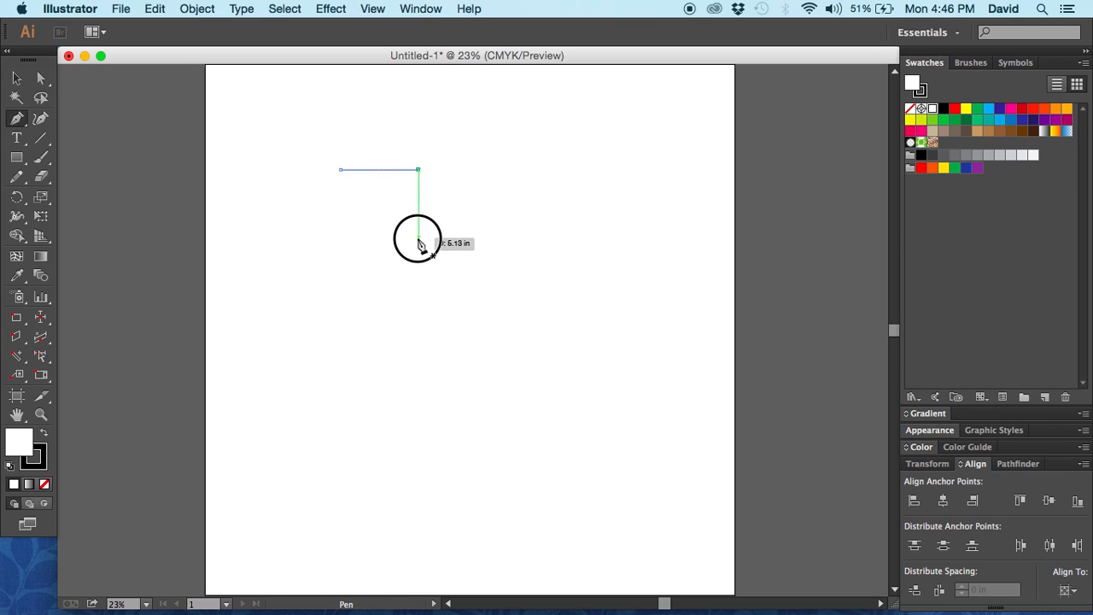
click(341, 238)
click(340, 170)
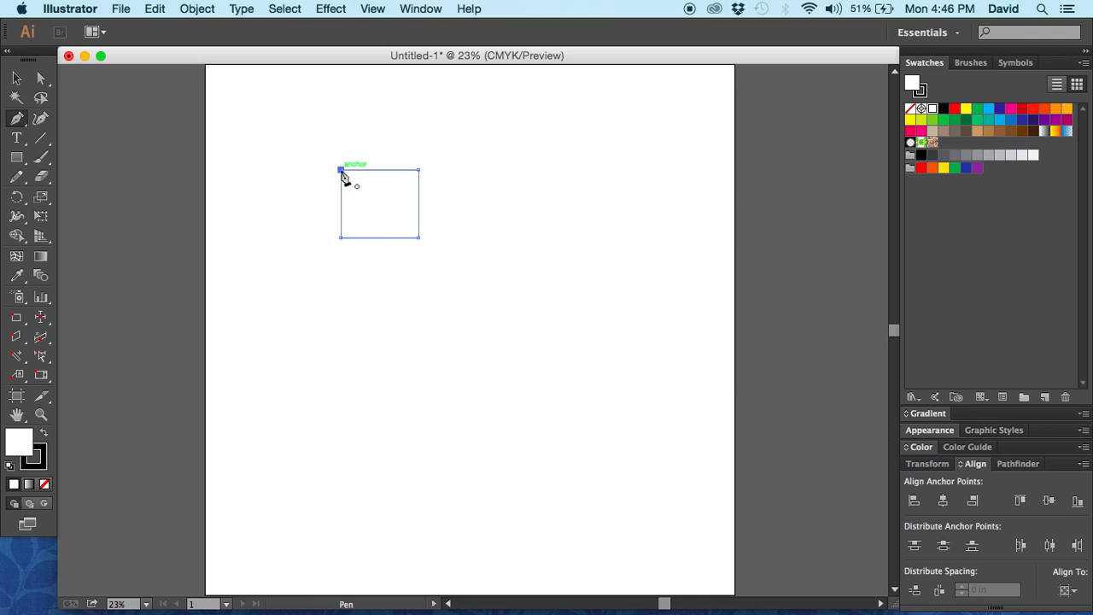
click(17, 78)
click(419, 290)
drag(445, 259, 342, 170)
click(431, 255)
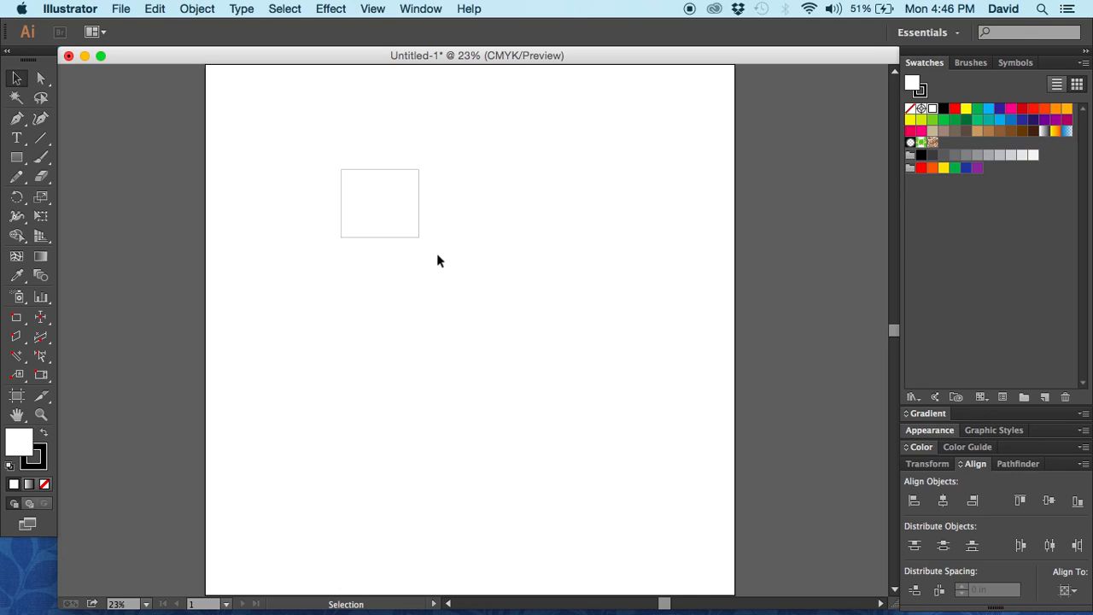
Step: Draw a straight horizontal path segment about 5.9 in long below the rectangle, matching its width, with the Pen tool
click(16, 118)
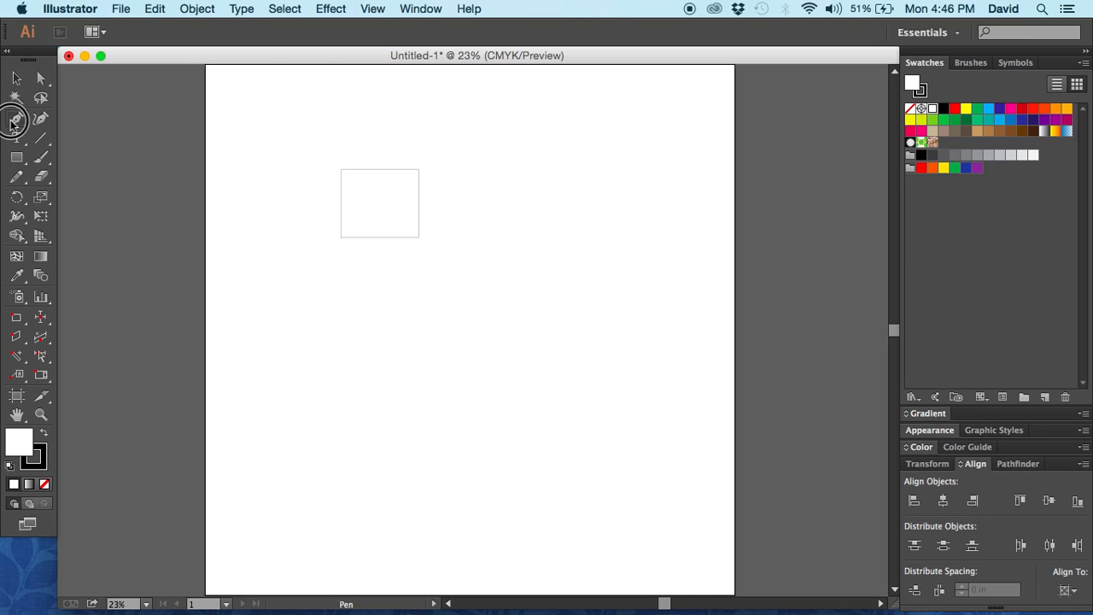
click(342, 269)
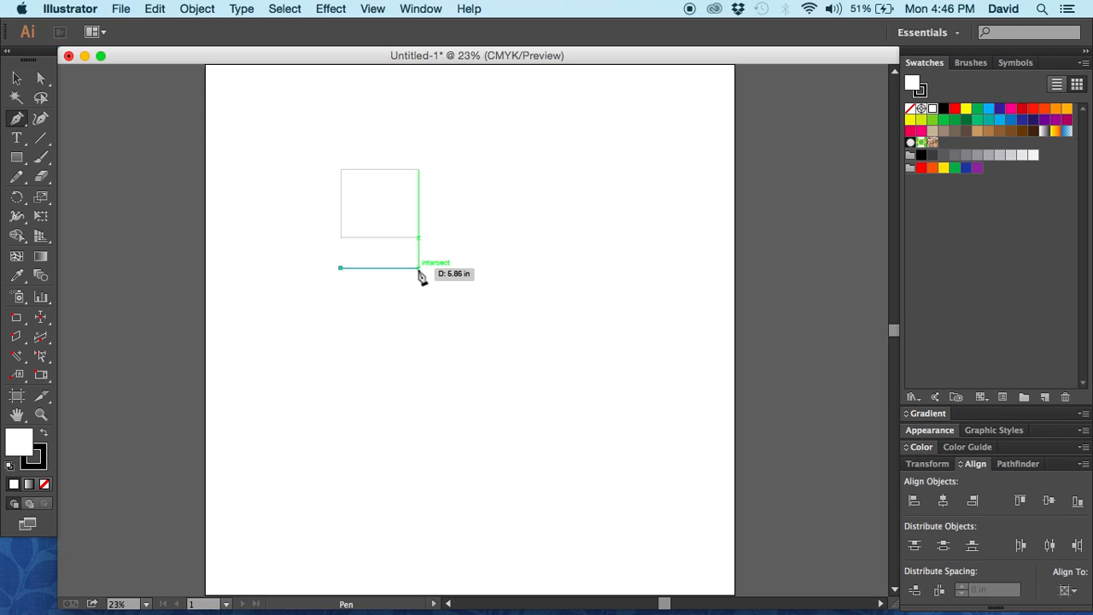
click(418, 269)
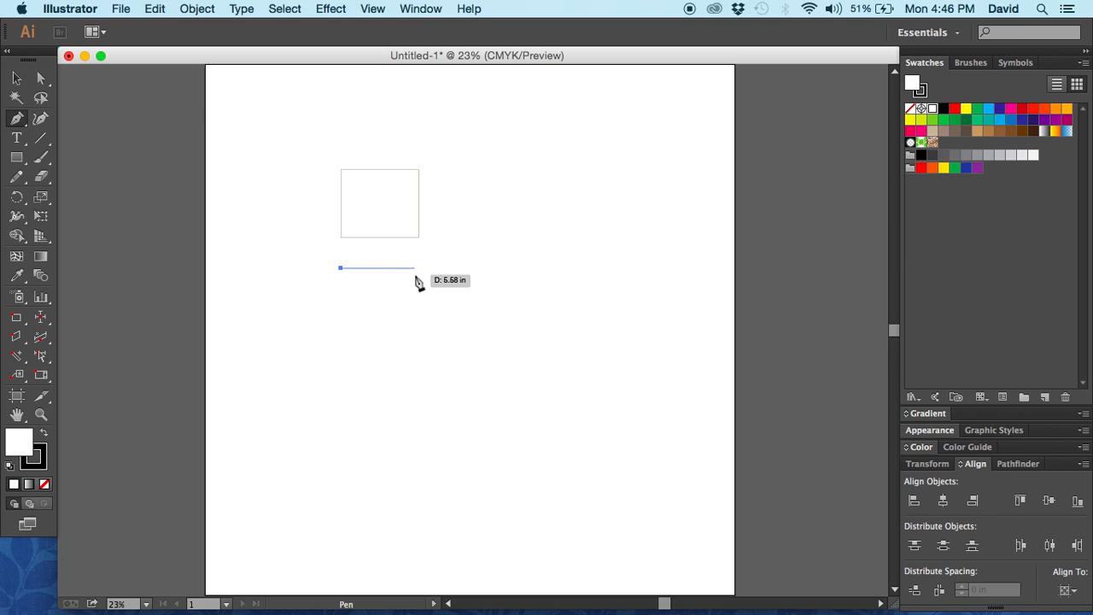
click(418, 271)
click(417, 271)
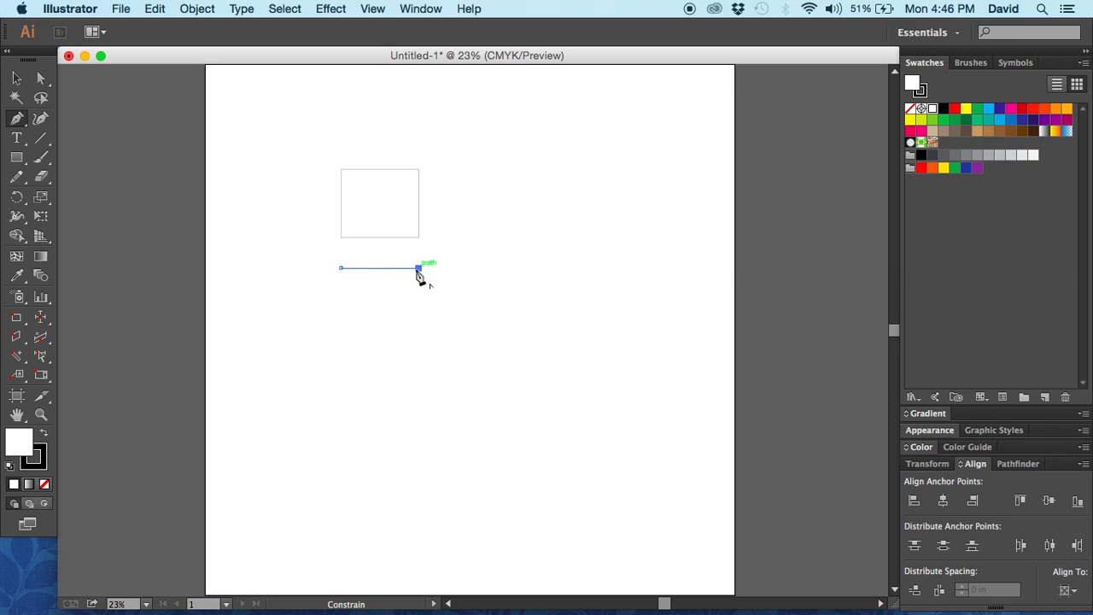
alt+click(483, 277)
click(374, 9)
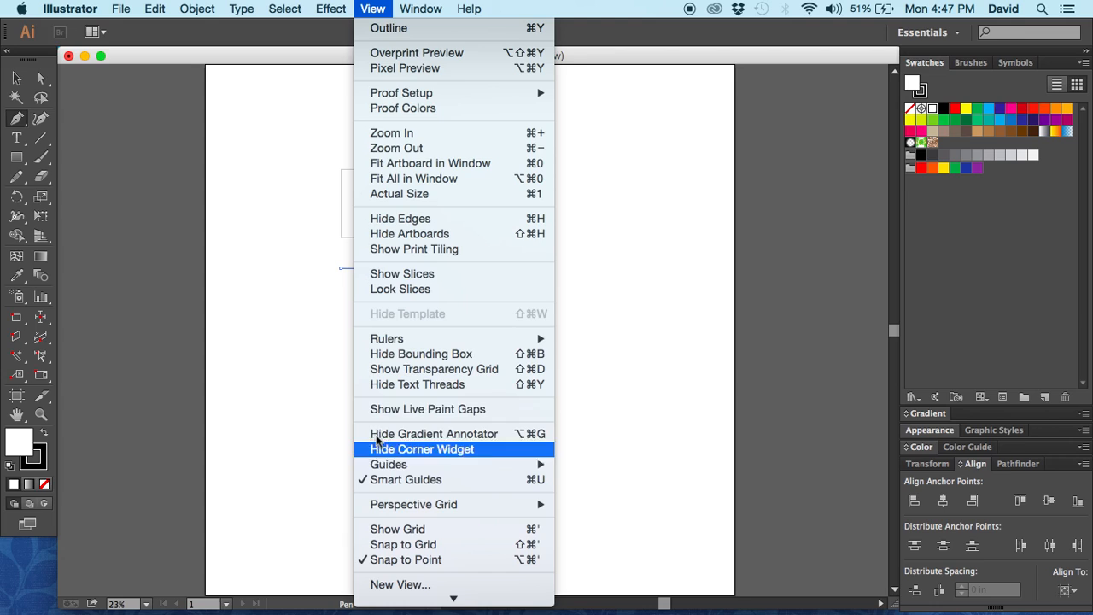
click(268, 265)
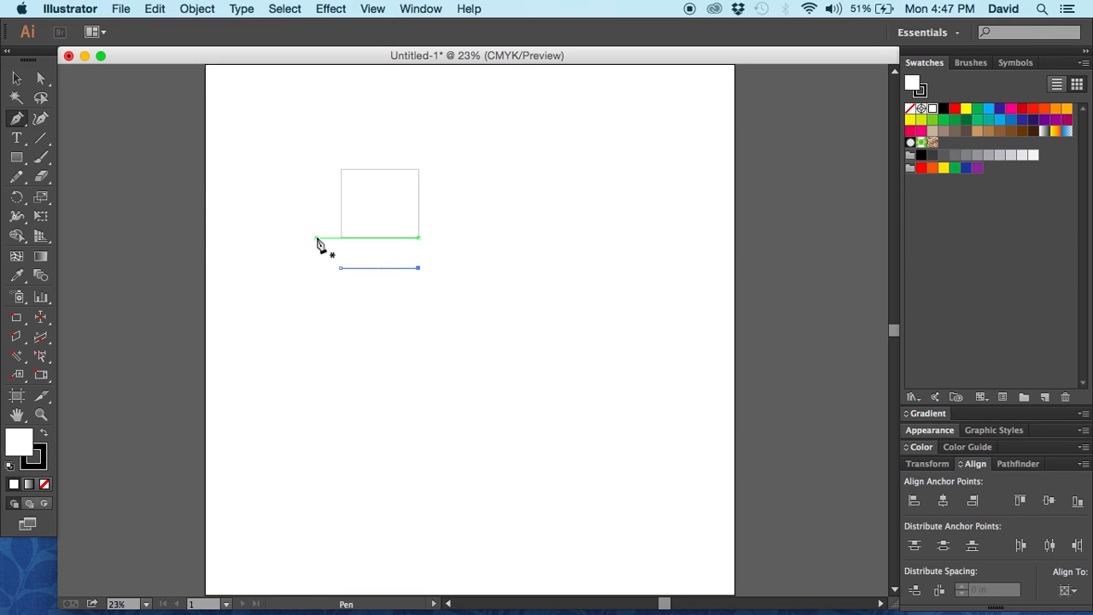
Step: Extend the horizontal segment into a closed downward-pointing triangle with sides of about 5.9 in, and deselect it
click(419, 269)
click(380, 335)
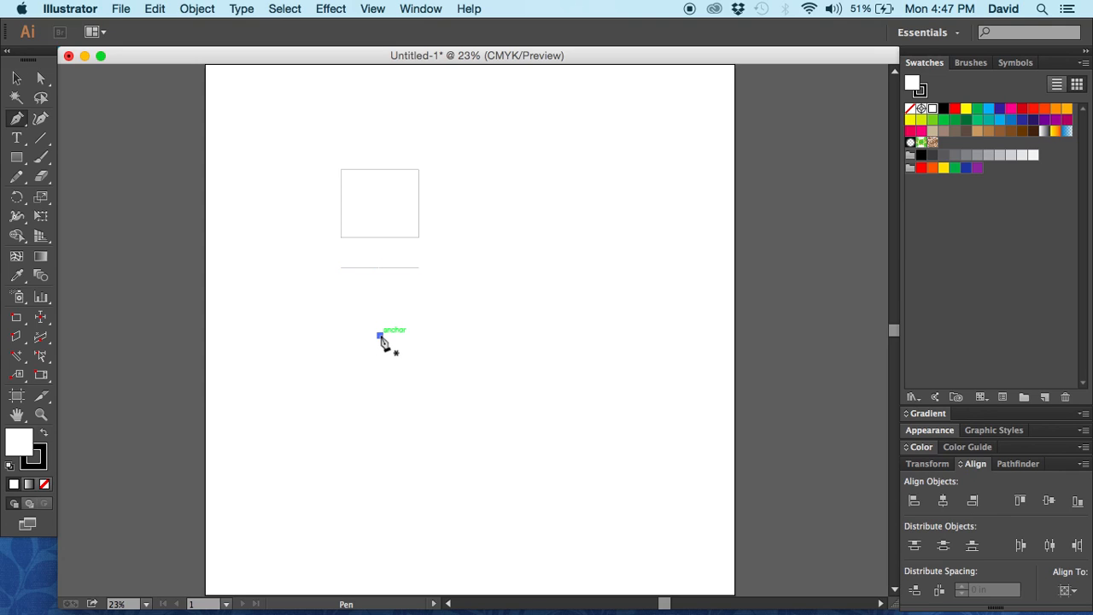
click(418, 270)
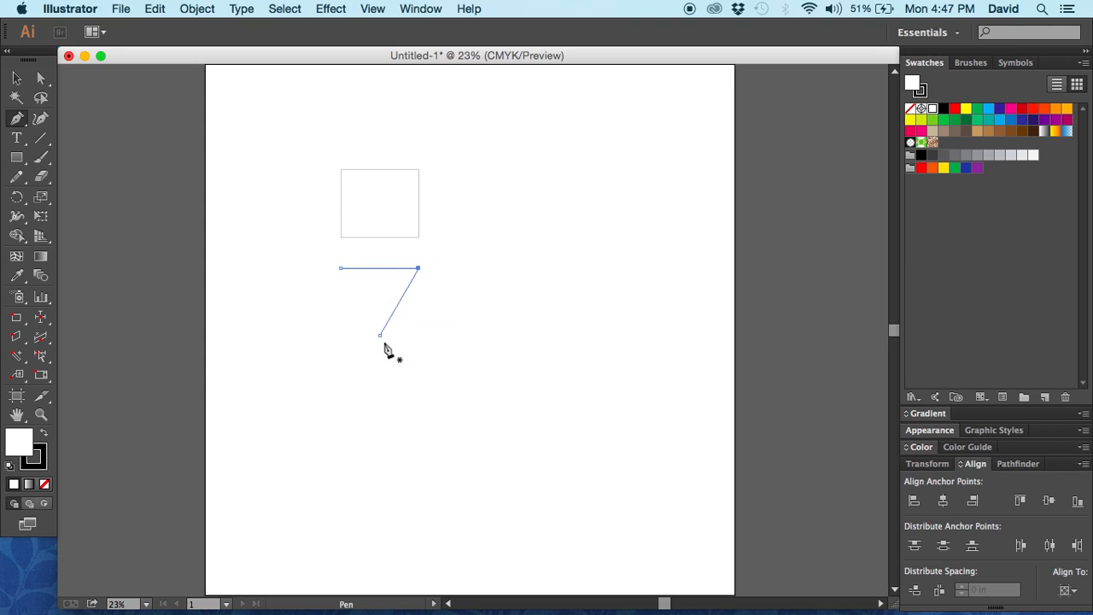
click(381, 336)
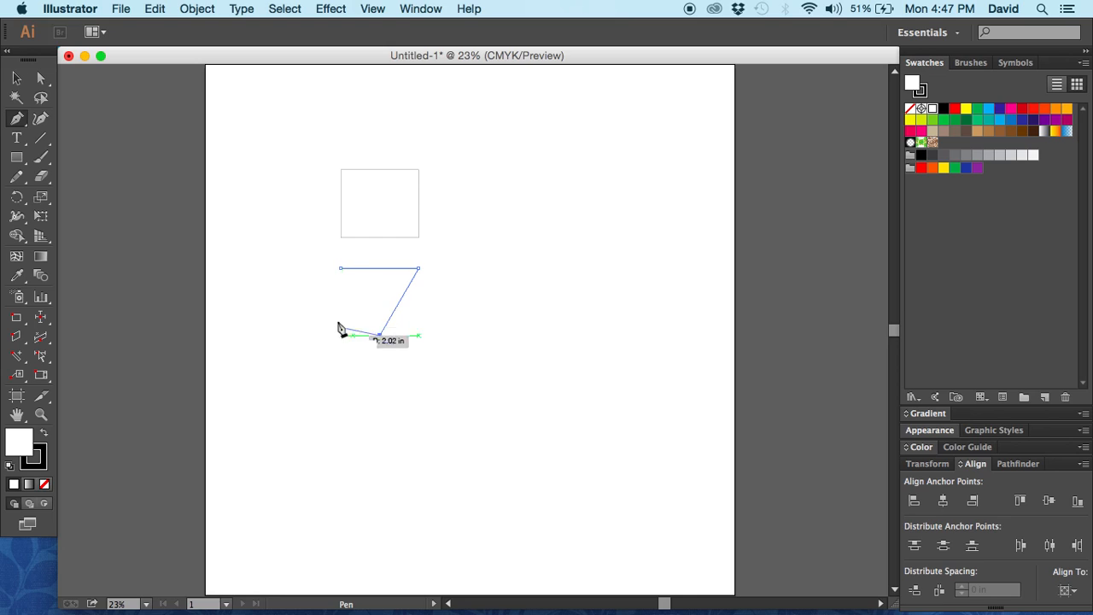
click(341, 270)
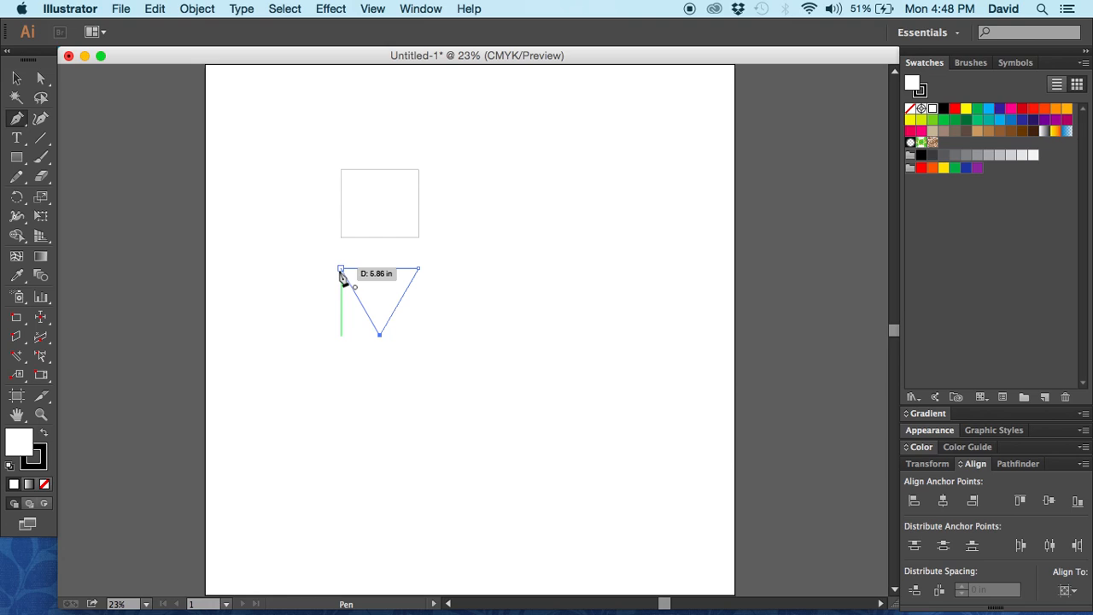
click(341, 268)
click(339, 268)
click(17, 77)
click(479, 381)
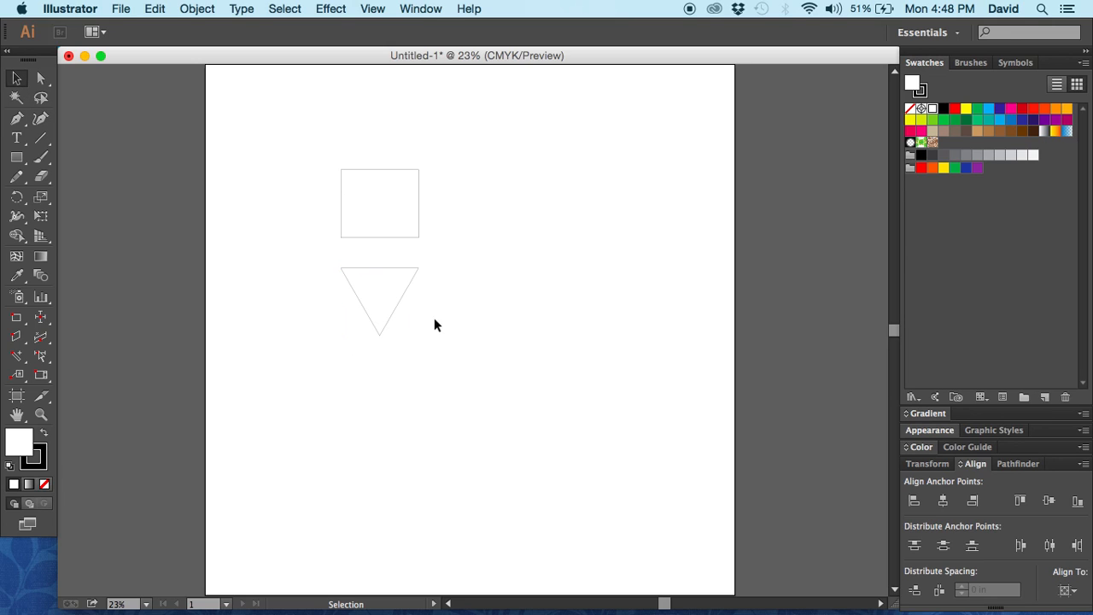
Step: Move the triangle just right of the rectangle with their top edges aligned, and deselect it
drag(398, 311, 345, 163)
click(453, 285)
click(493, 289)
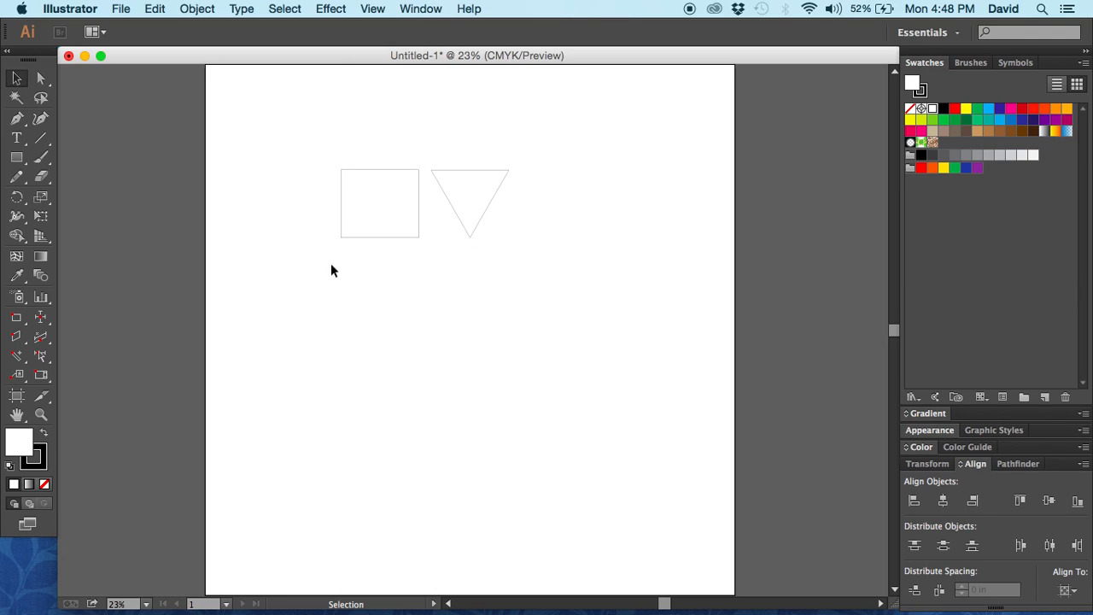
Step: Draw a bowl-shaped half-circle below the rectangle with the Pen tool and continue it into a straight-sided rectangular arm on its right
click(16, 118)
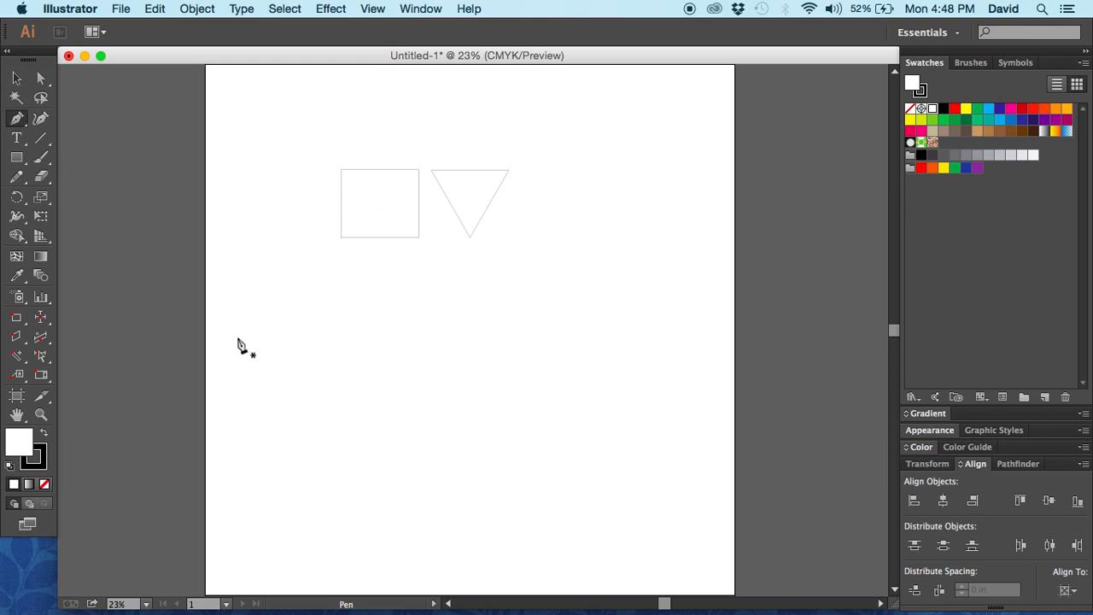
click(325, 313)
drag(370, 351, 405, 351)
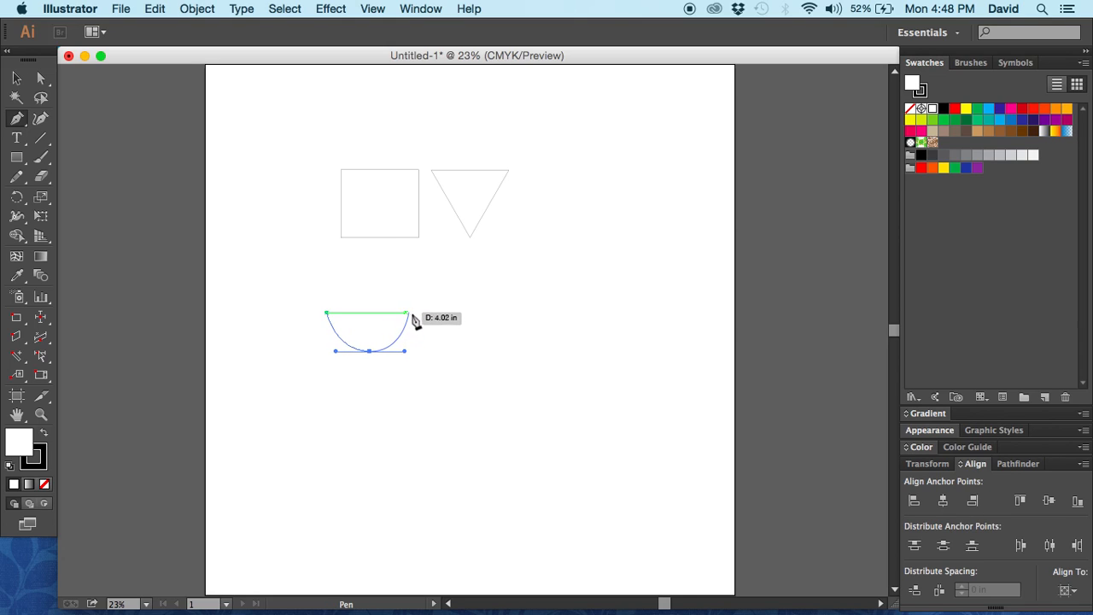
click(413, 311)
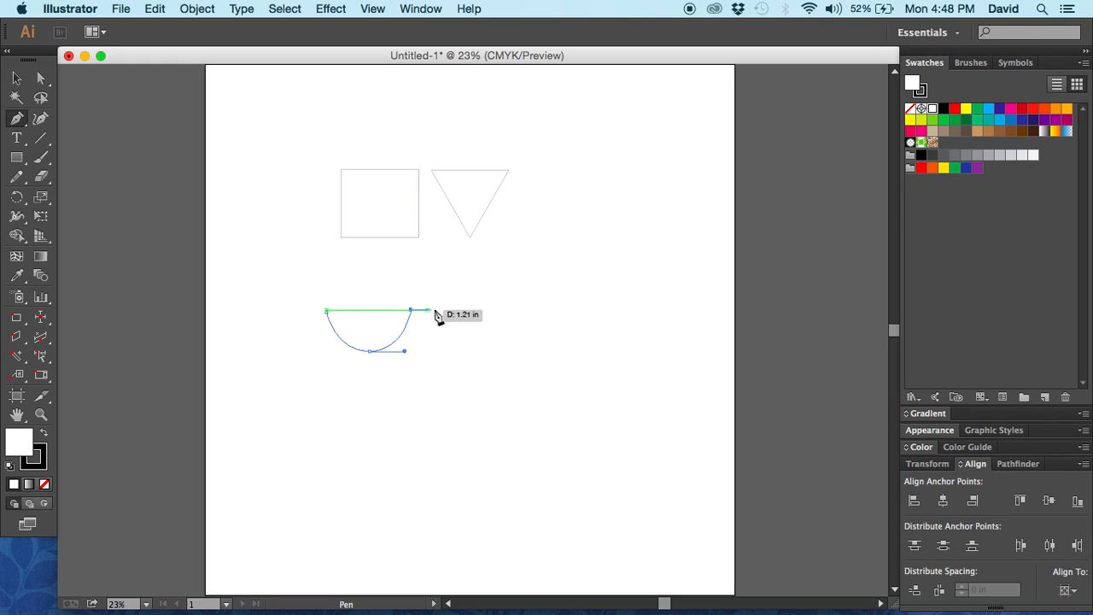
click(465, 311)
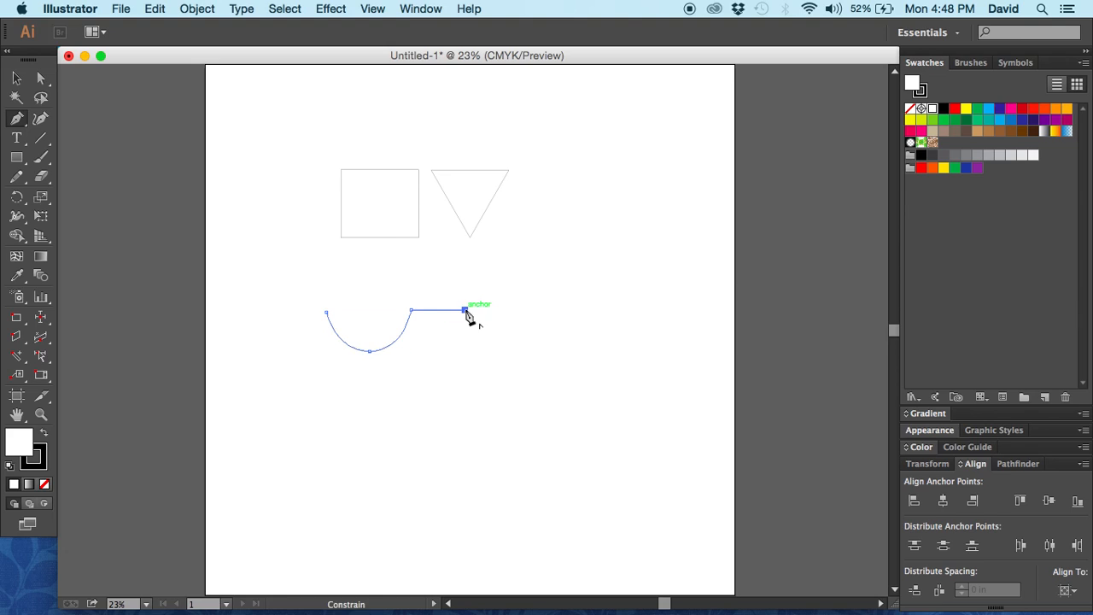
click(466, 282)
click(413, 278)
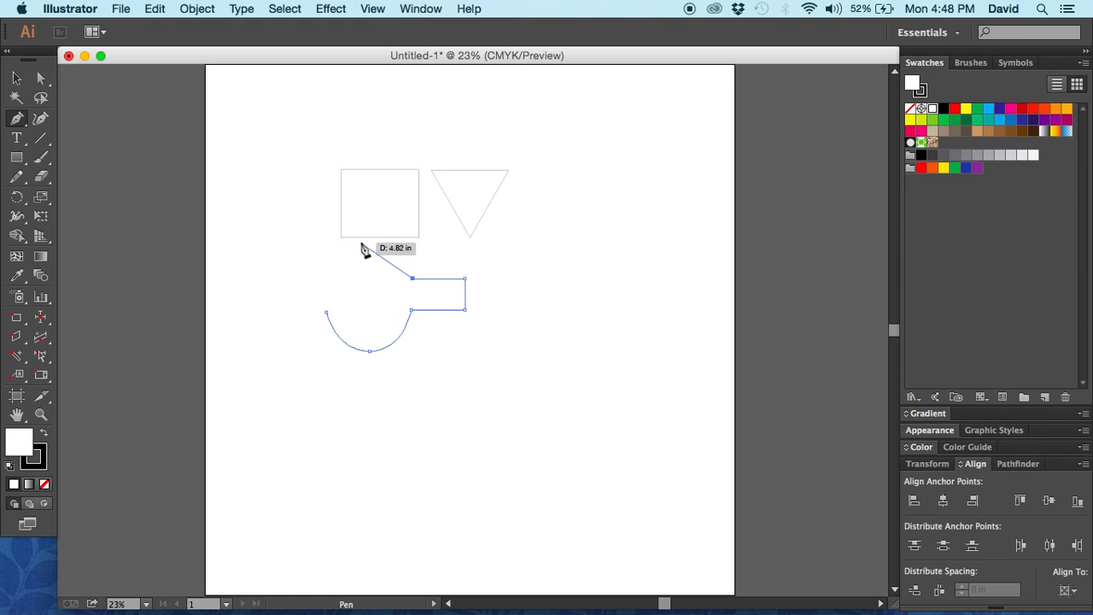
Step: Continue the path with an upper arc and a matching rectangular arm on the left, closing it at its starting point
drag(363, 242, 326, 250)
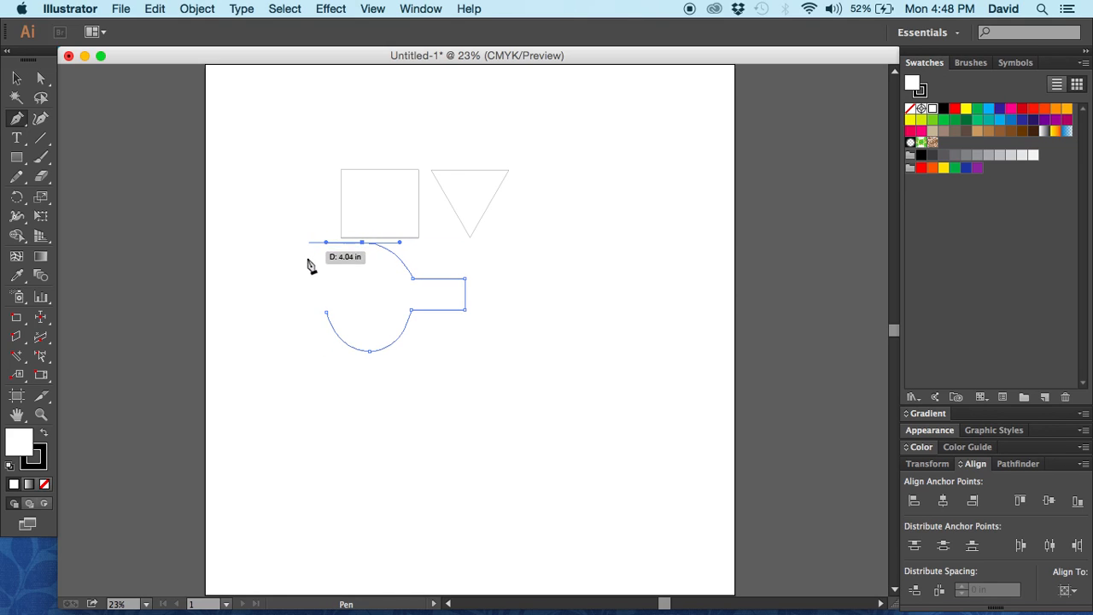
click(326, 276)
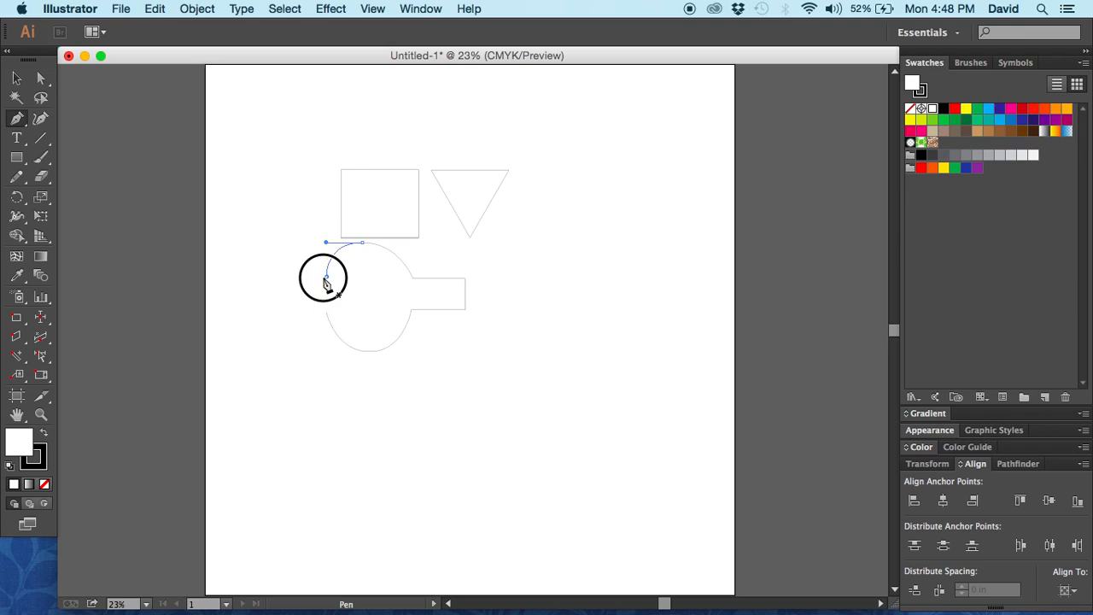
click(270, 276)
click(270, 308)
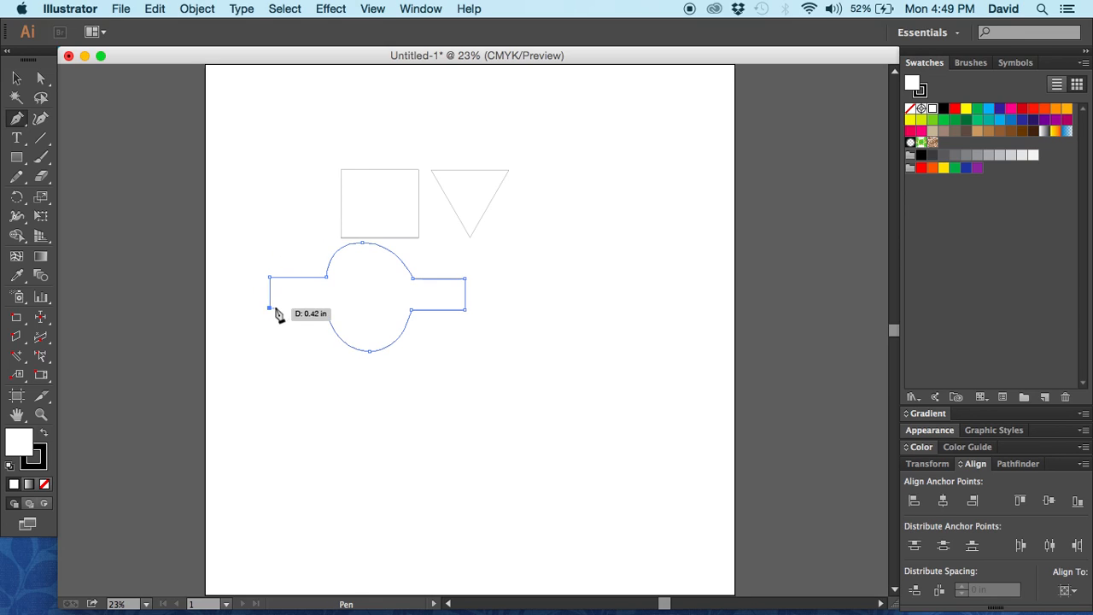
click(326, 309)
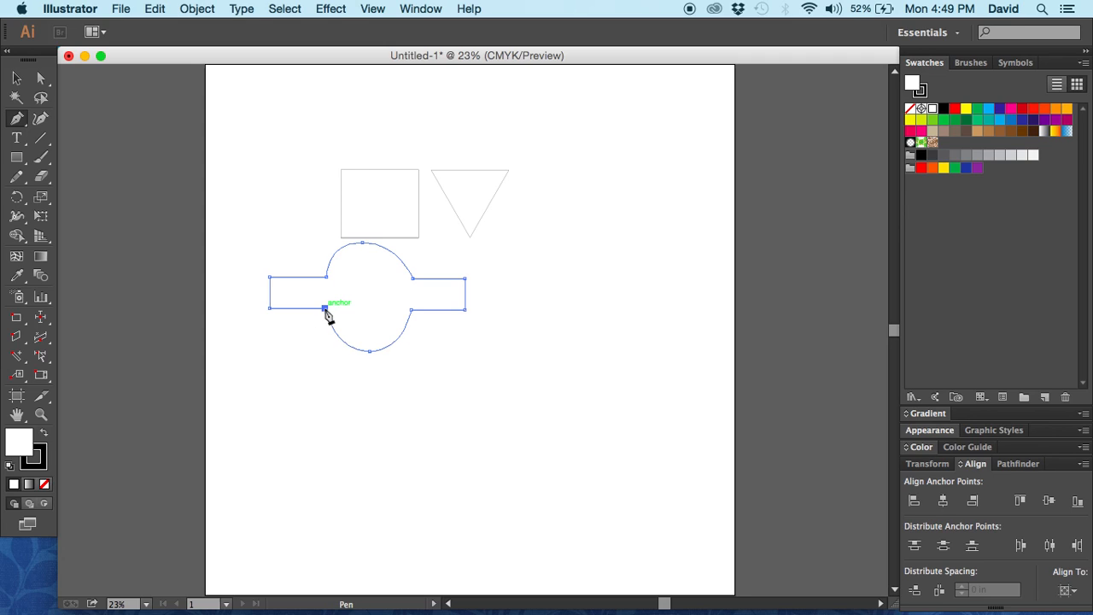
click(326, 311)
click(17, 77)
click(412, 401)
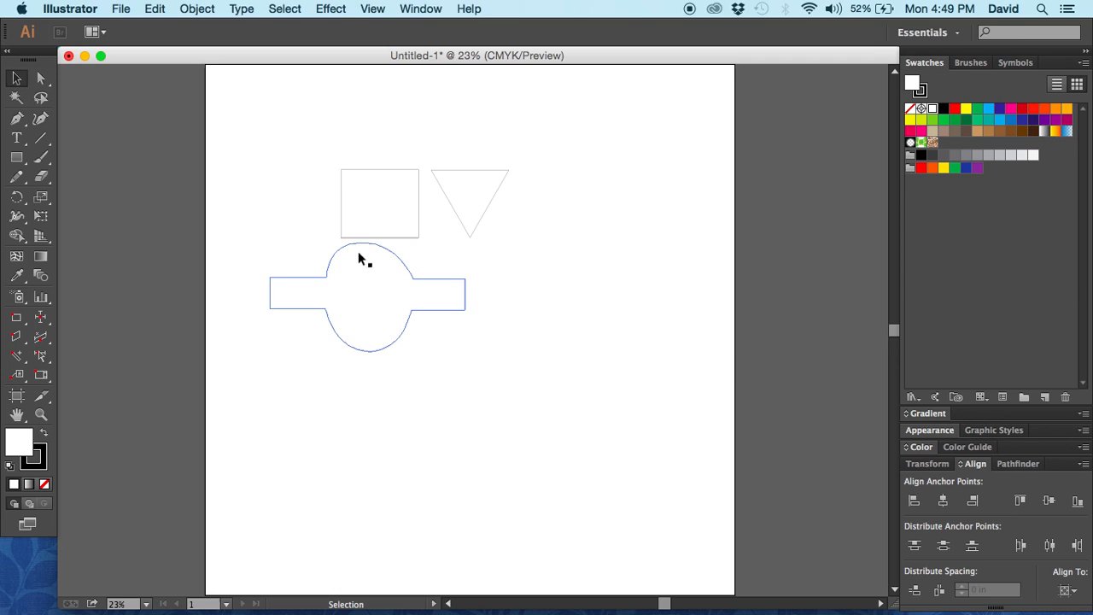
Step: Move the circle-with-arms shape slightly down and to the left, clear of the rectangle
click(333, 340)
click(298, 372)
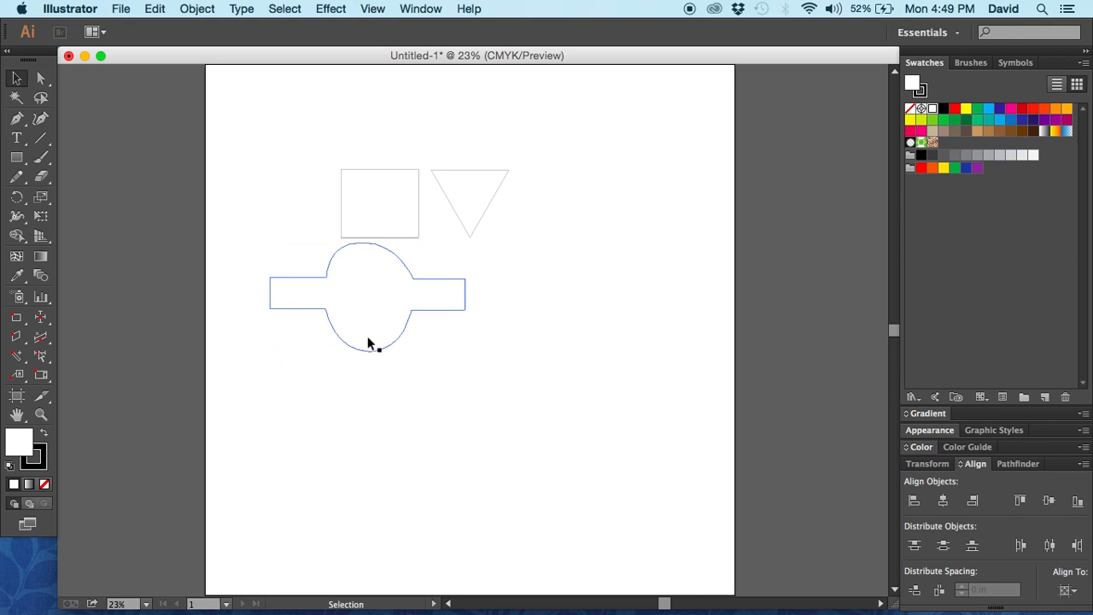
drag(364, 356, 334, 384)
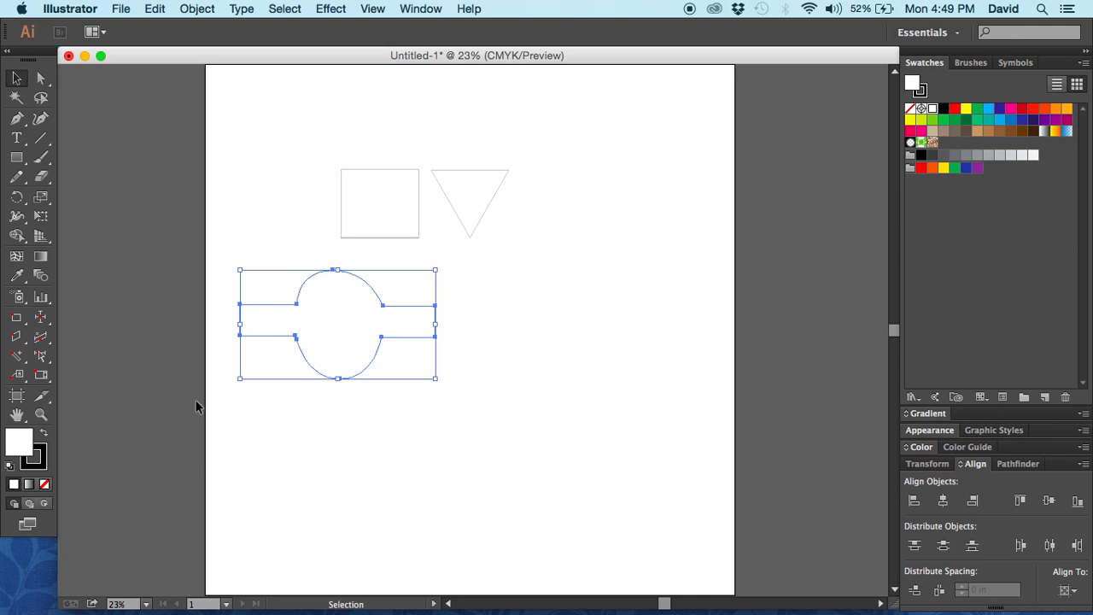
Step: Swap the fill and stroke of the circle-with-arms shape, give it a red fill, and deselect it
click(44, 431)
click(966, 119)
click(1021, 110)
click(503, 327)
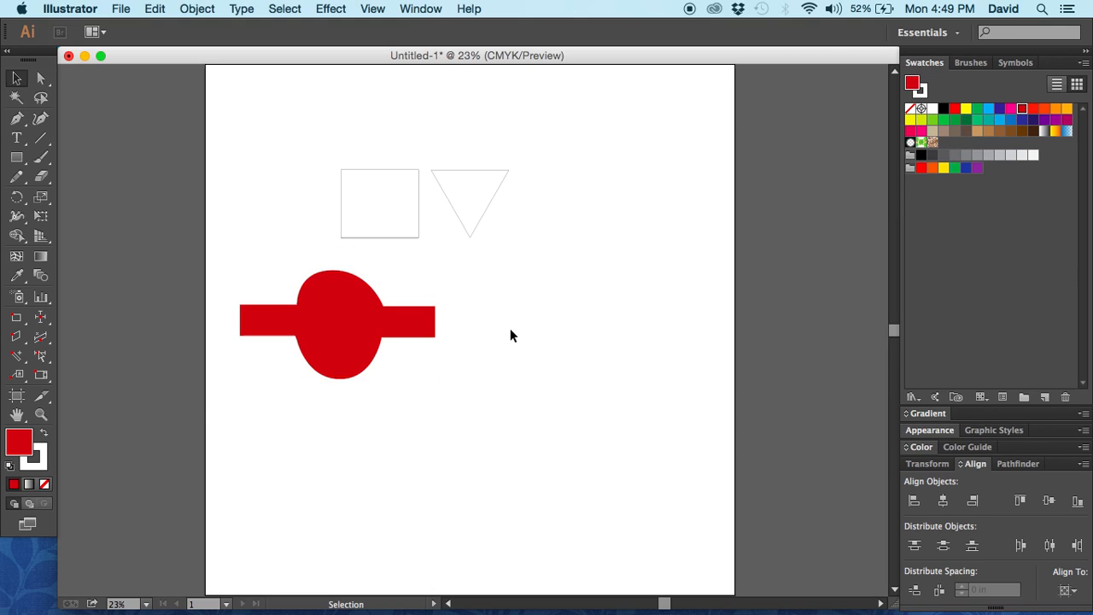
Step: Undo the colour changes, the move and the drawing of the circle-with-arms shape, leaving only the rectangle and triangle
key(super+z)
key(super+z)
key(super+z)
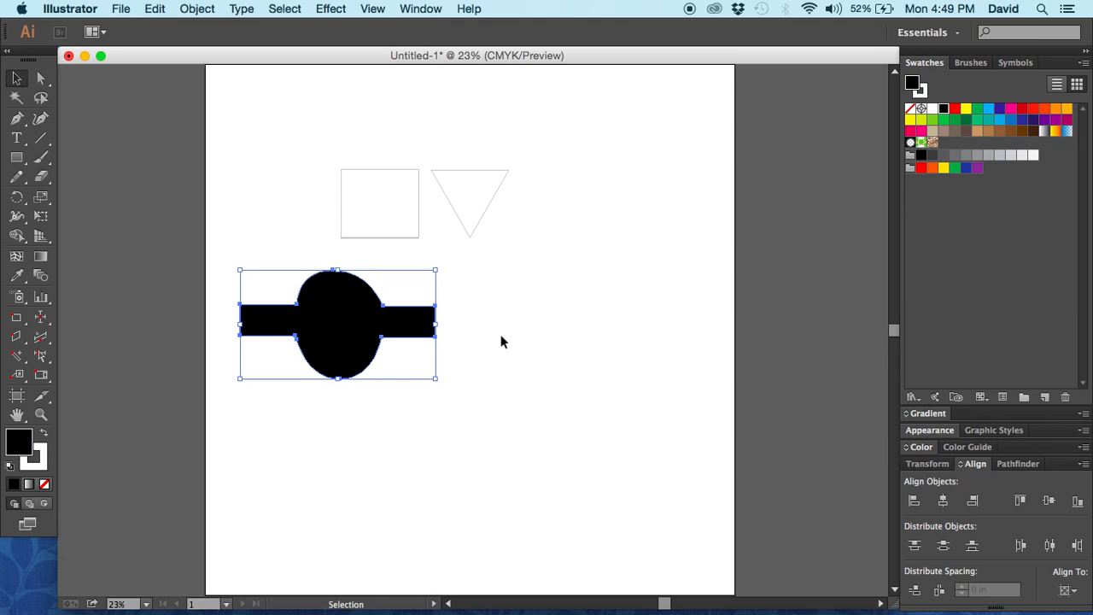
key(super+z)
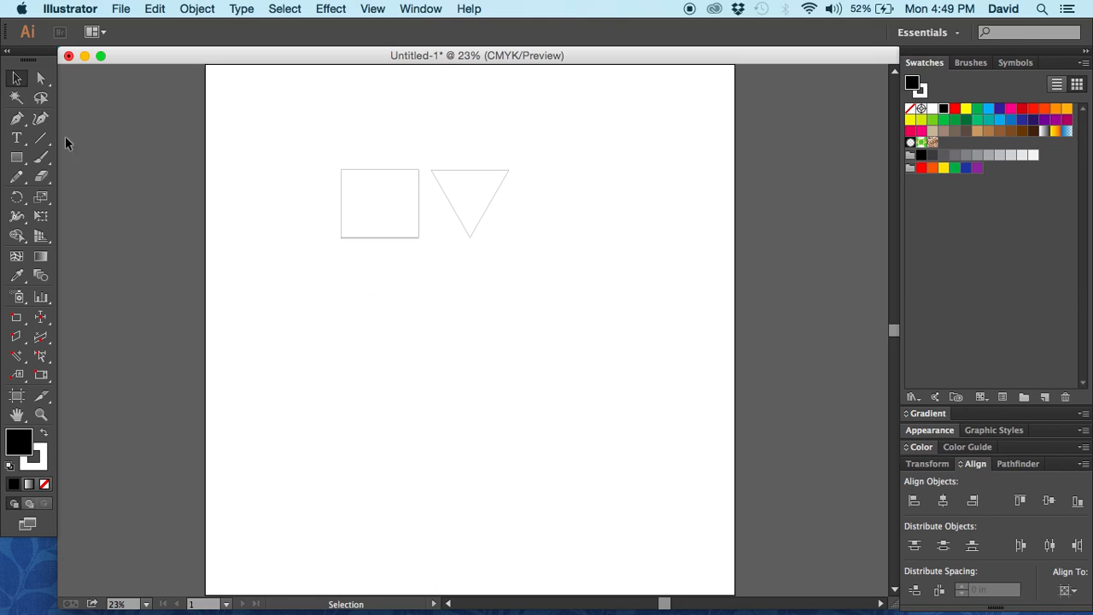
Step: Draw a large closed freeform shape with curved edges below the rectangle and triangle using the Pen tool
click(16, 118)
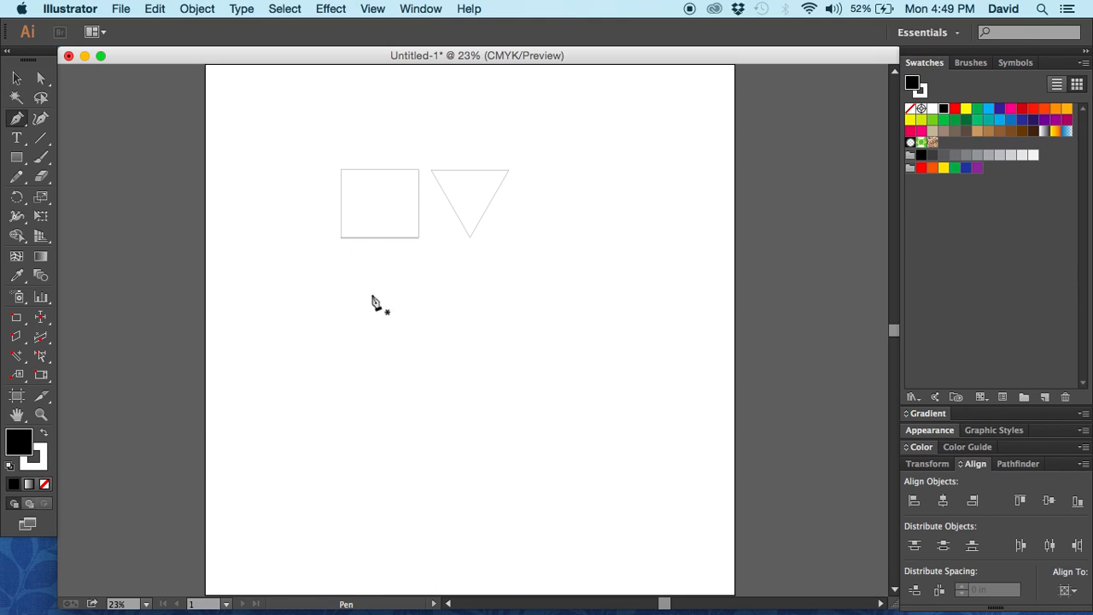
click(293, 319)
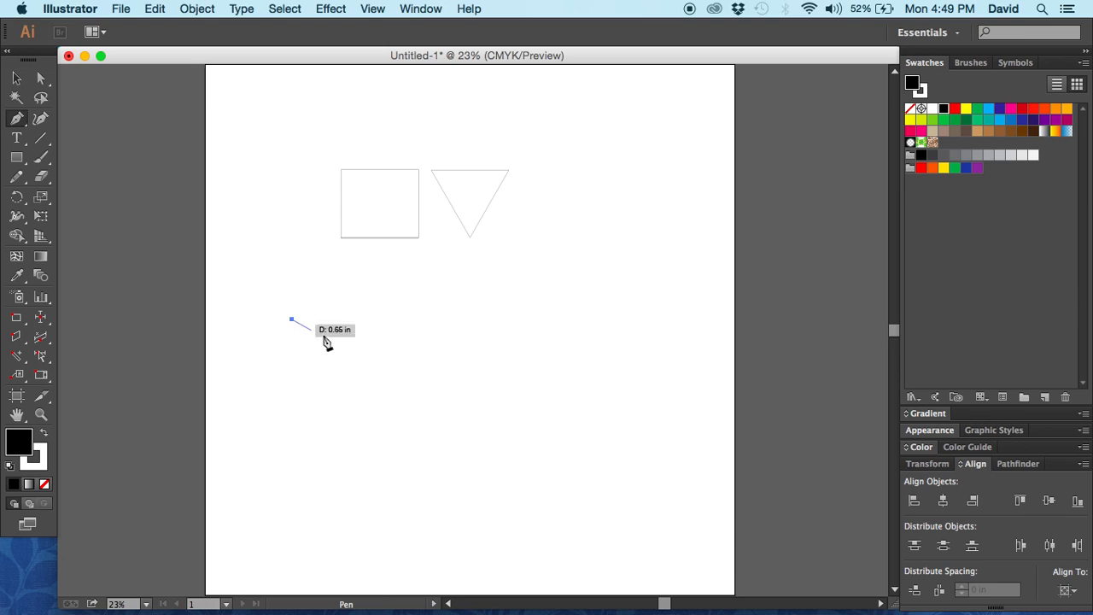
drag(341, 280, 377, 280)
drag(393, 325, 434, 354)
drag(520, 351, 595, 237)
drag(619, 251, 638, 286)
drag(632, 364, 280, 468)
drag(259, 427, 264, 389)
drag(264, 329, 300, 325)
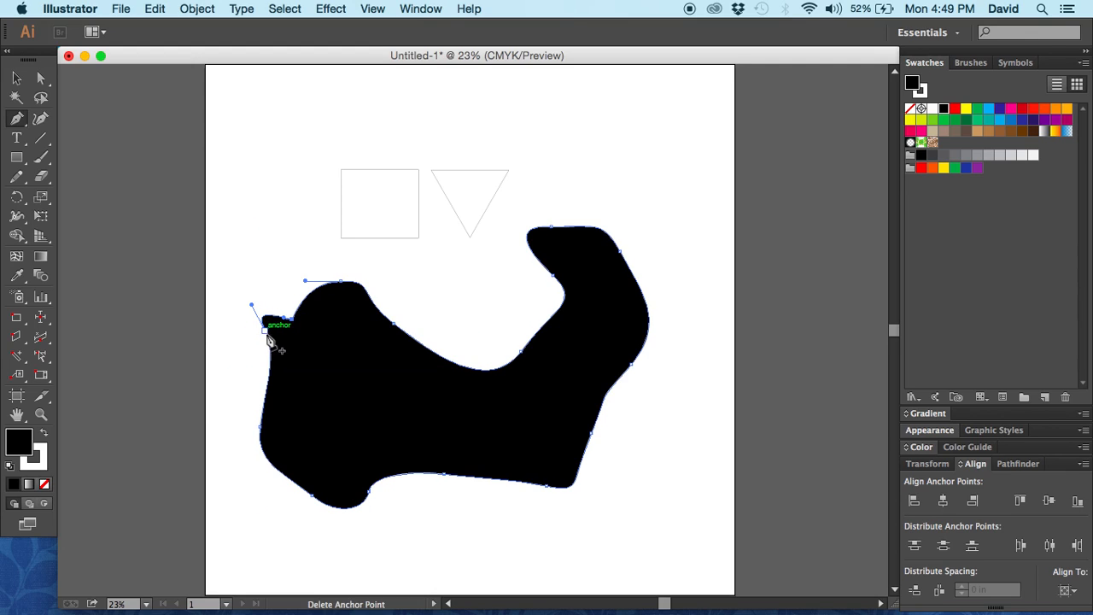
click(369, 490)
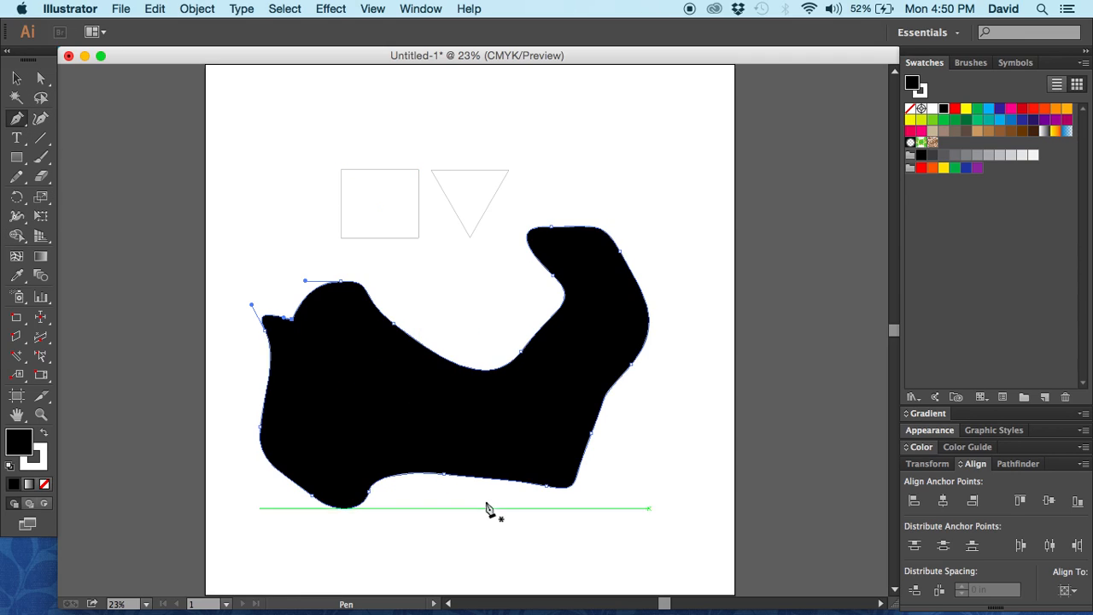
Step: Start a second Pen path below the black shape, building a stepped edge of straight segments that climbs to the right
click(309, 547)
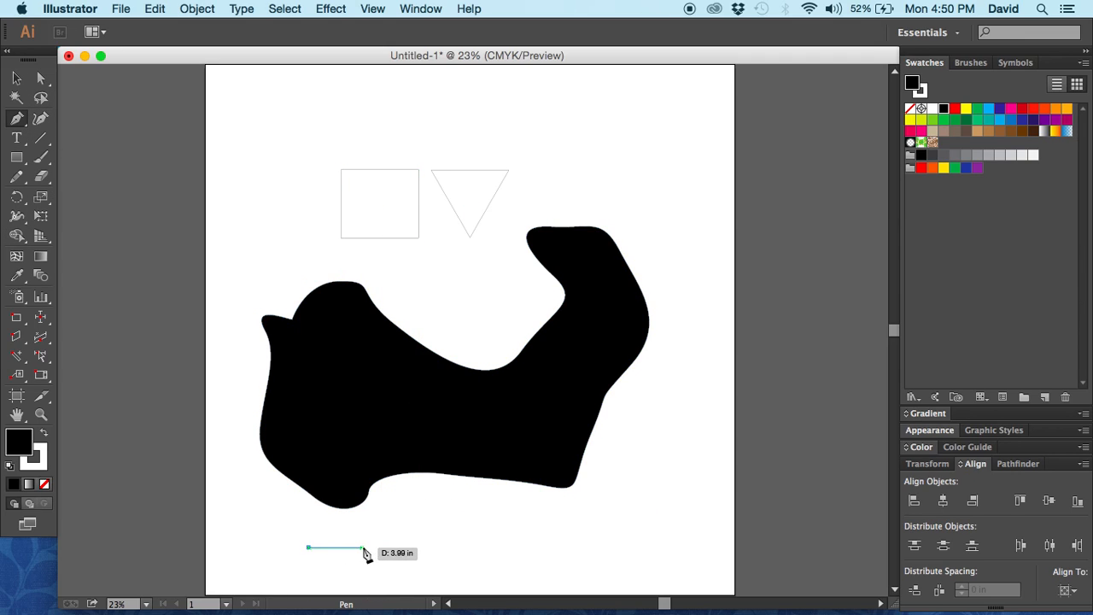
shift+click(362, 547)
shift+click(394, 538)
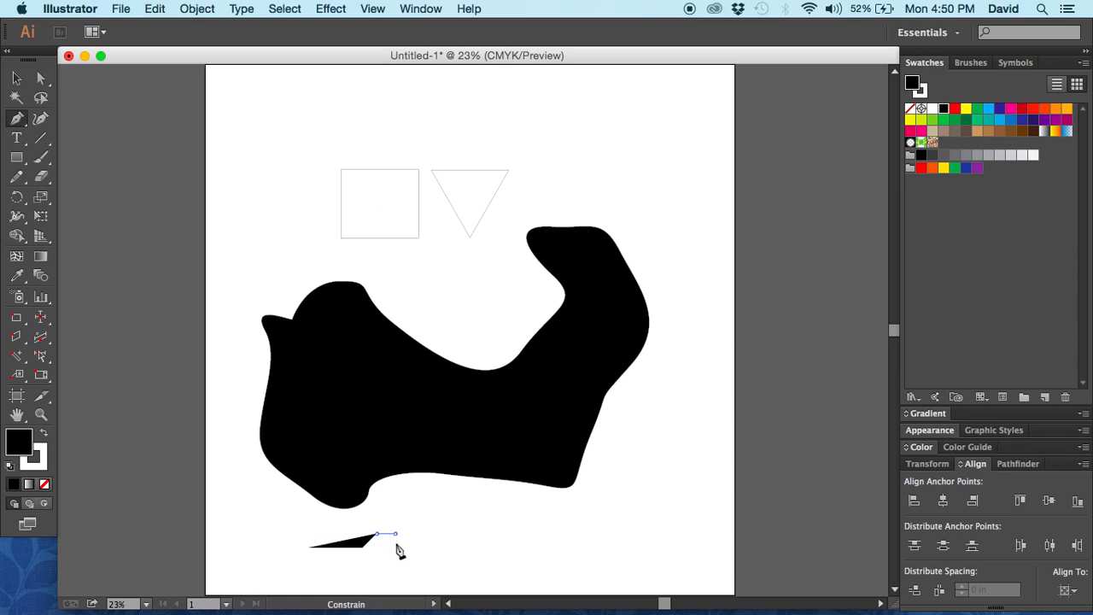
shift+click(405, 524)
shift+click(418, 525)
shift+click(432, 513)
shift+click(435, 517)
shift+click(448, 505)
shift+click(464, 512)
shift+click(466, 494)
shift+click(485, 498)
shift+click(488, 486)
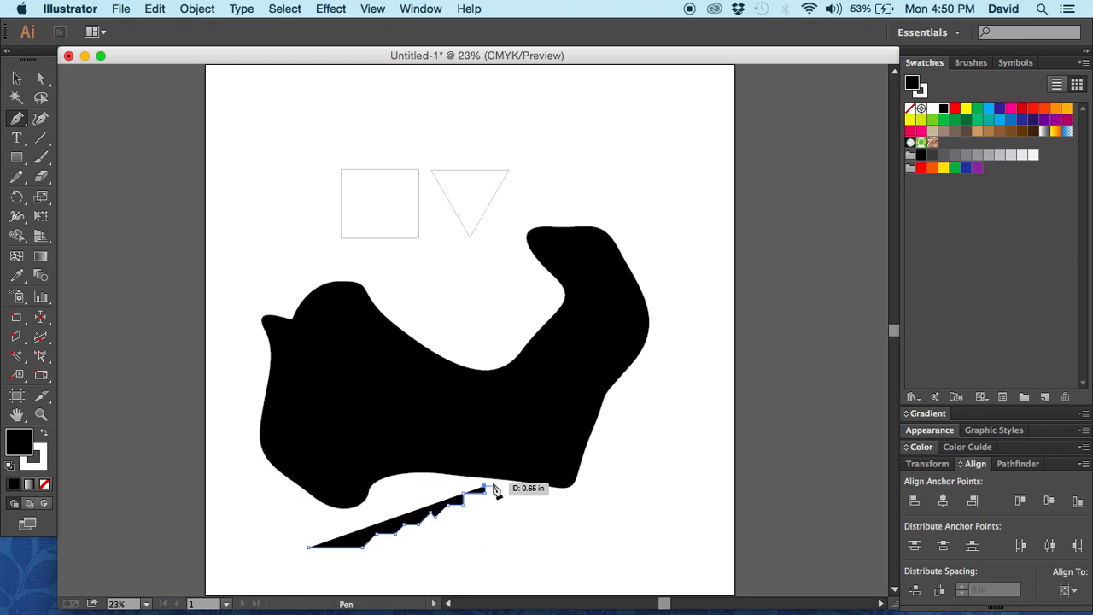
Step: Continue the stepped path back to the left with straight segments and close it at its starting point with a curved segment
shift+click(446, 486)
shift+click(430, 500)
shift+click(400, 513)
shift+click(380, 506)
shift+click(381, 522)
shift+click(363, 521)
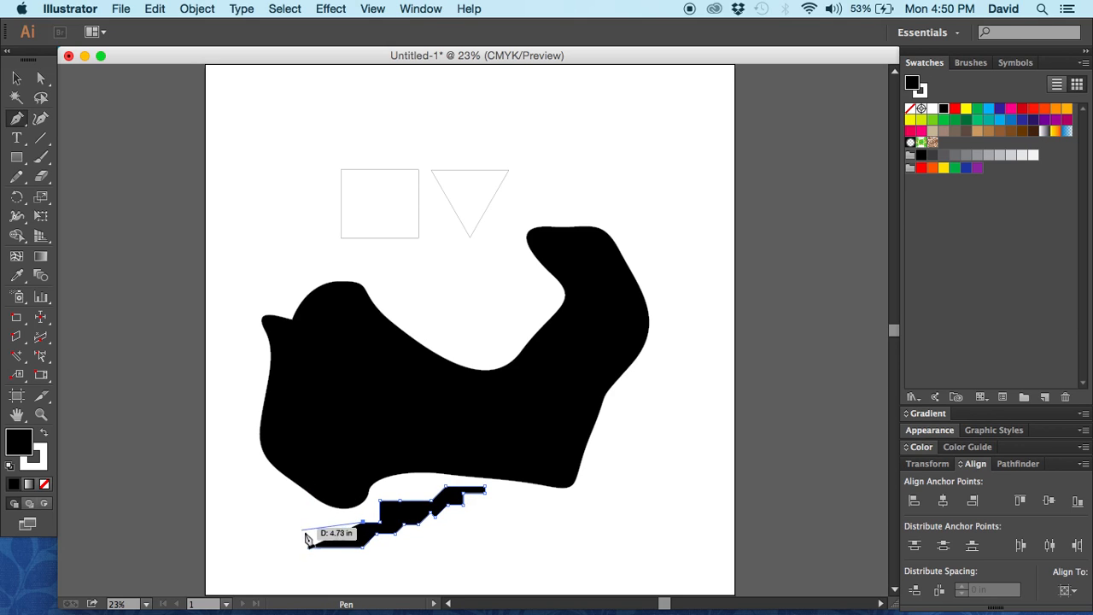
drag(311, 547, 318, 582)
Step: Delete the small stepped shape and the large freeform shape, keeping the rectangle and triangle
click(17, 78)
click(453, 515)
click(417, 507)
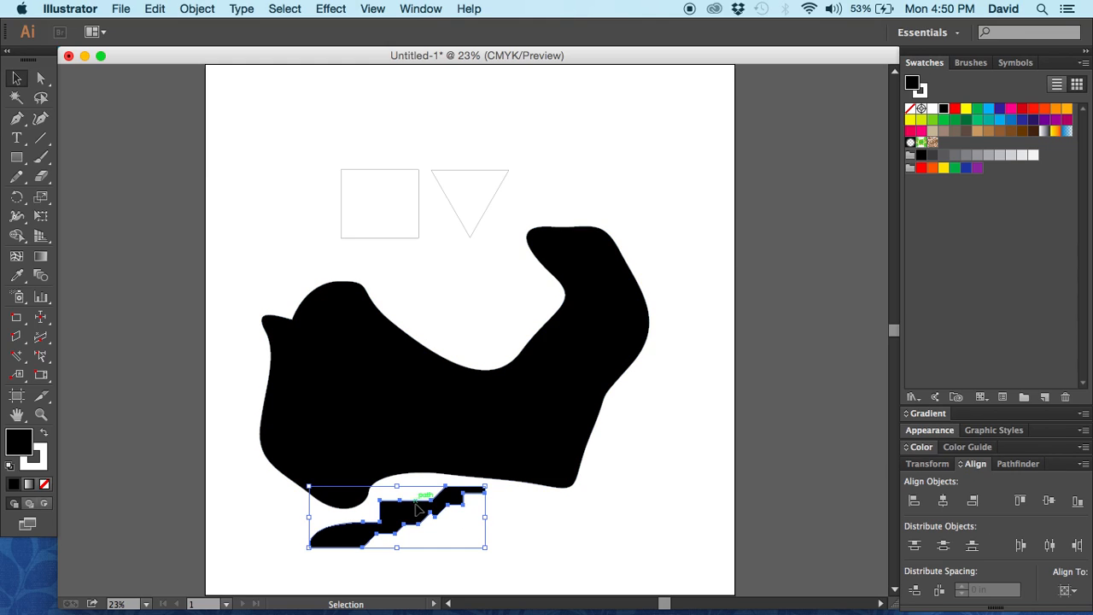
key(Delete)
click(443, 457)
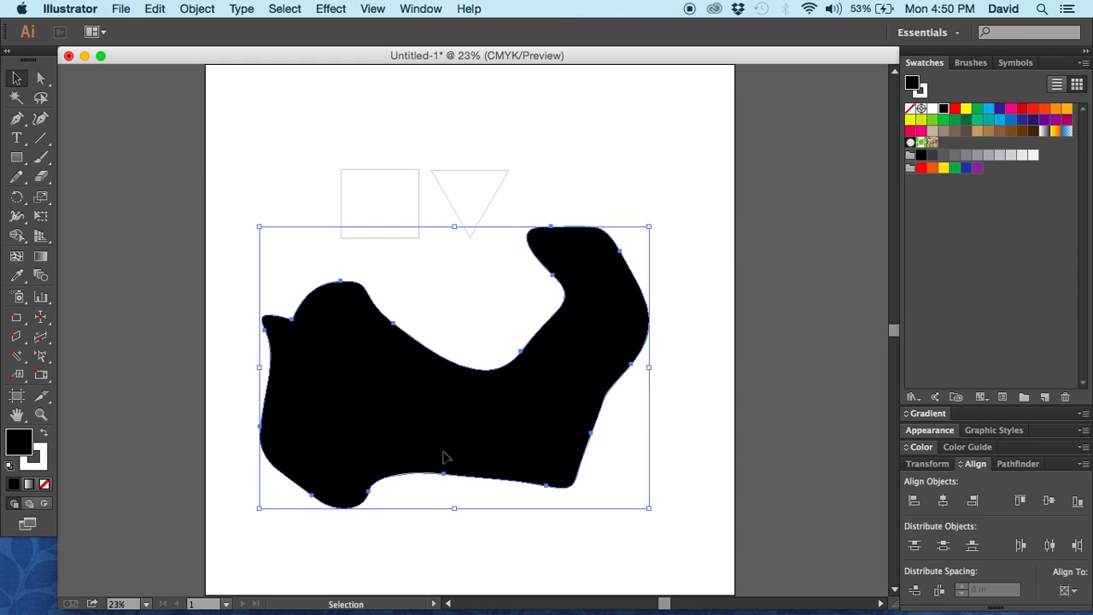
key(Delete)
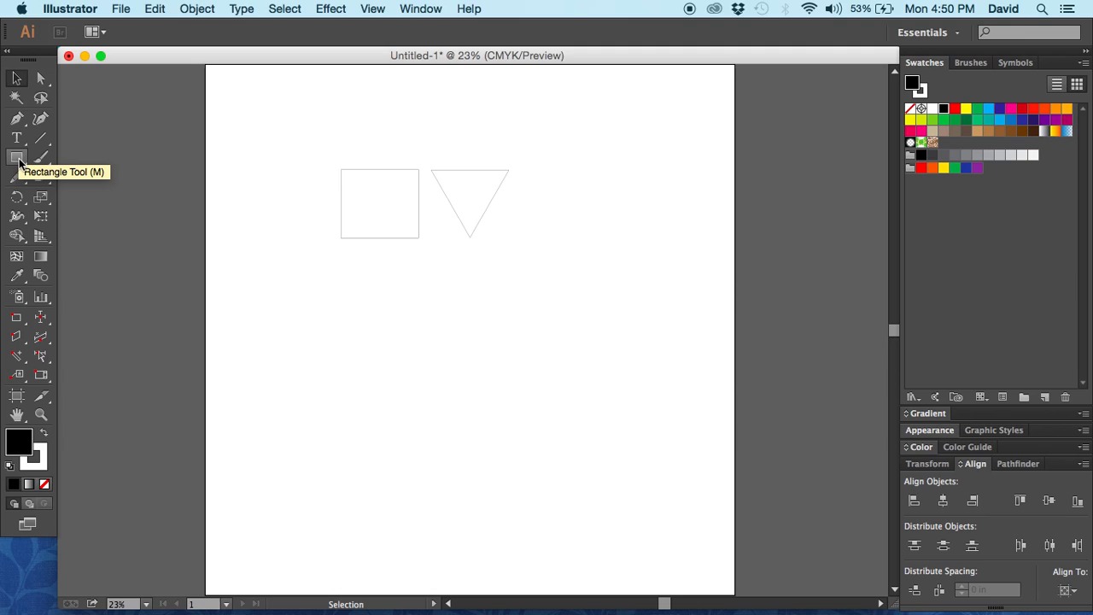
click(20, 161)
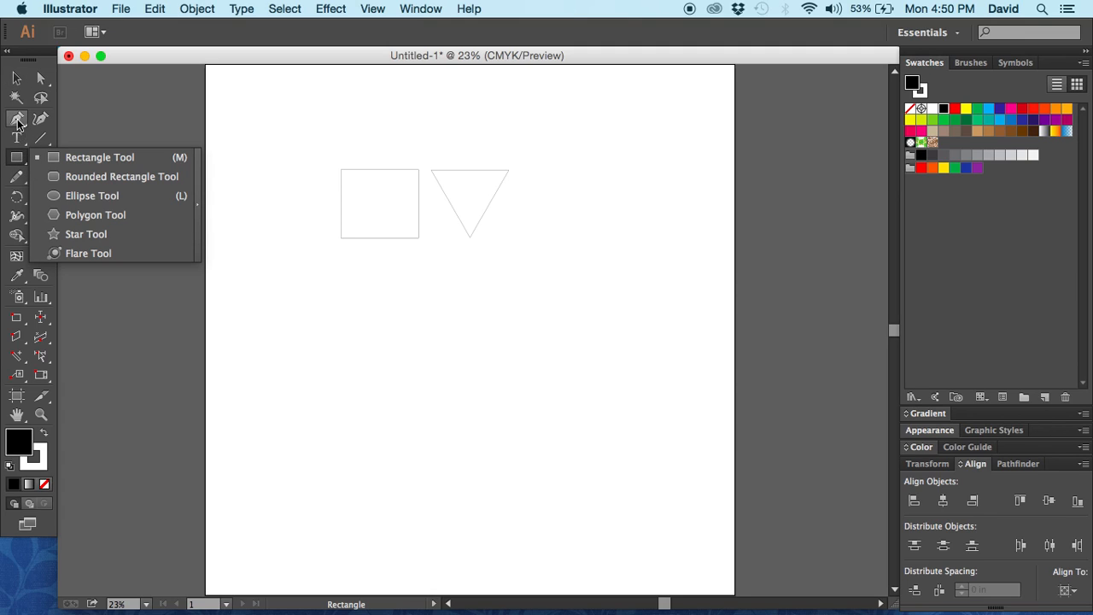
click(17, 119)
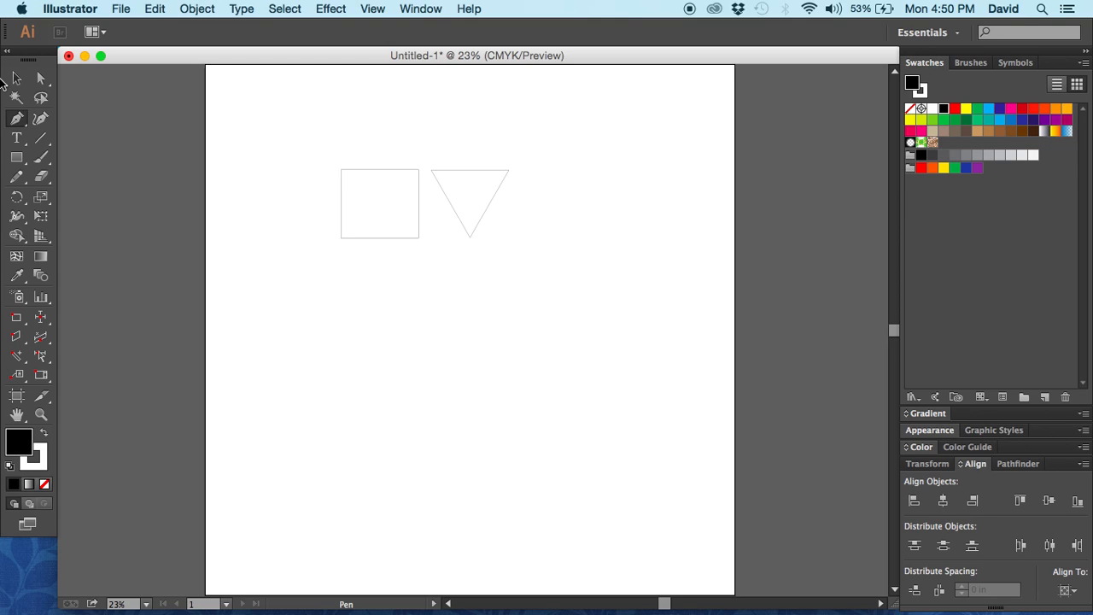
Step: Add a text letter M below the rectangle and triangle and enlarge it proportionally to roughly the rectangle's size
click(16, 139)
click(366, 378)
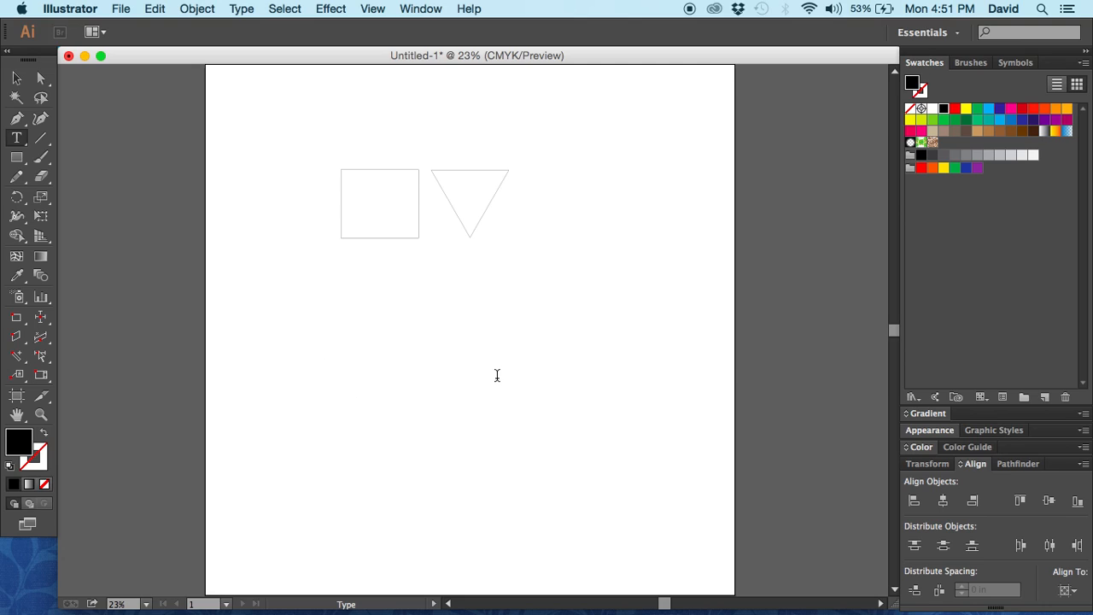
click(16, 78)
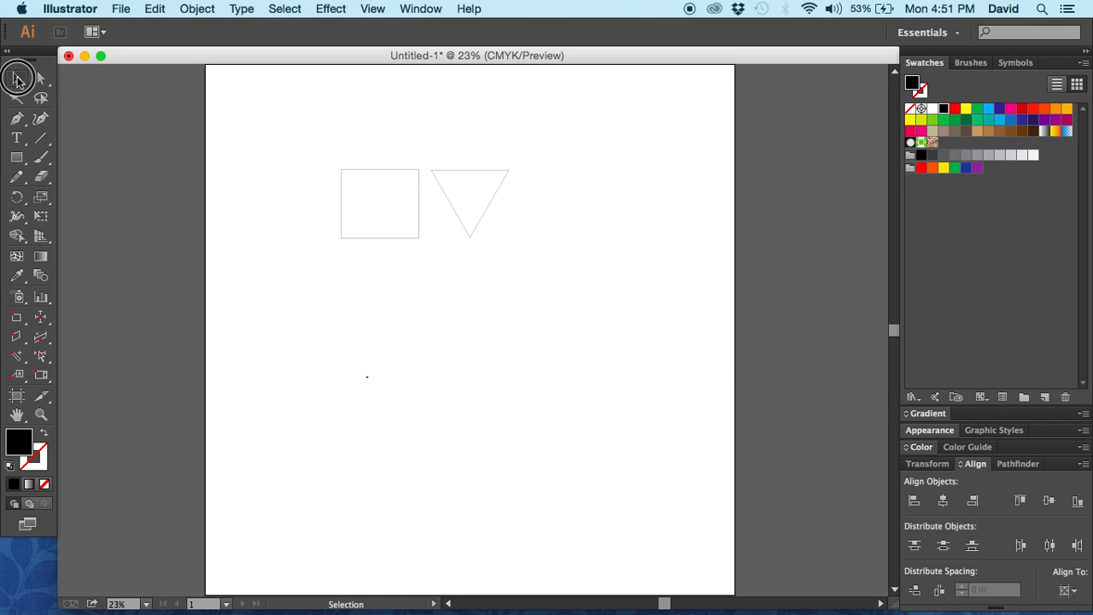
drag(375, 377, 612, 362)
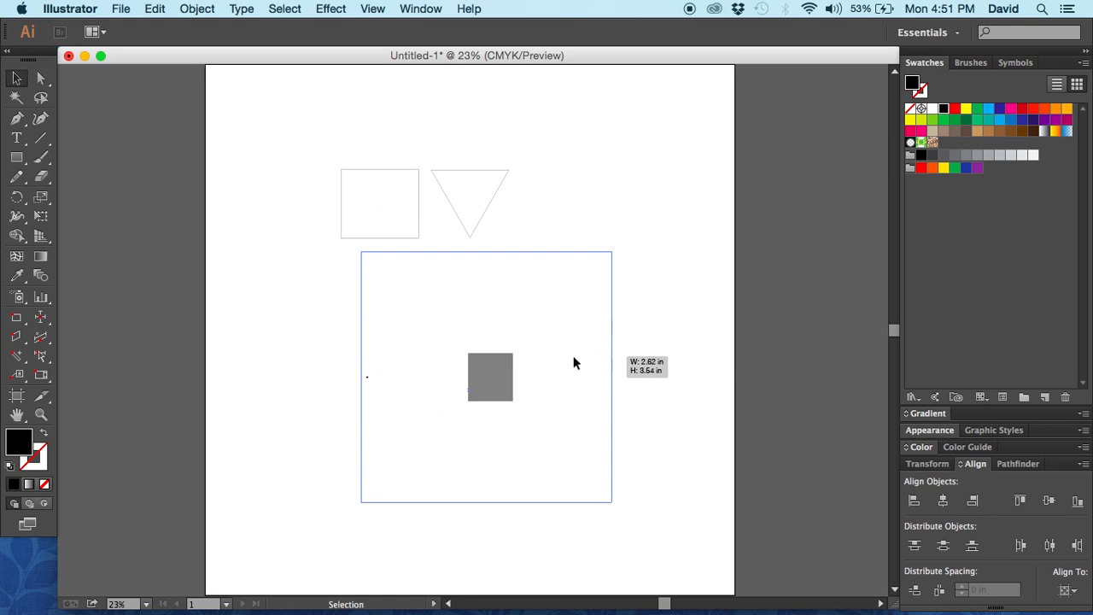
drag(469, 378, 417, 377)
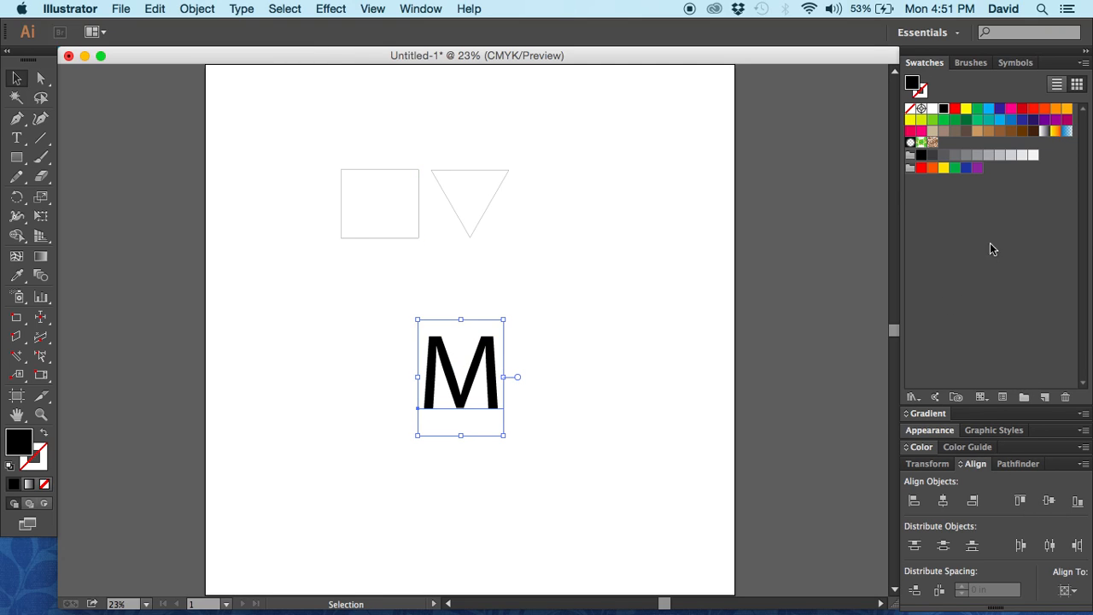
Step: Change the letter M to a heavy rounded font and move it directly below the rectangle
click(365, 9)
mouse_move(255, 14)
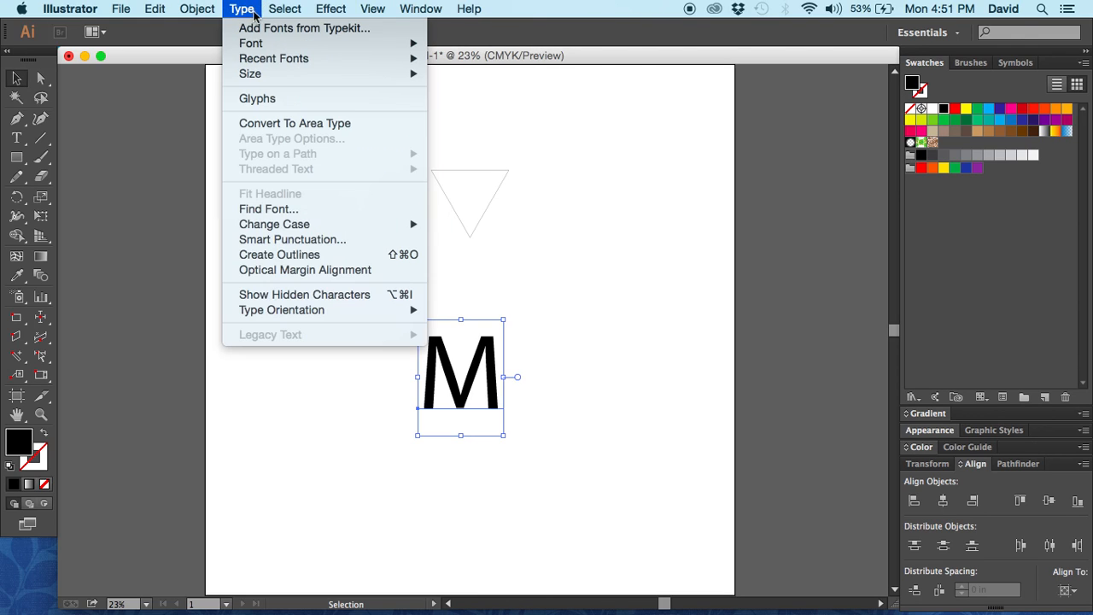
mouse_move(275, 44)
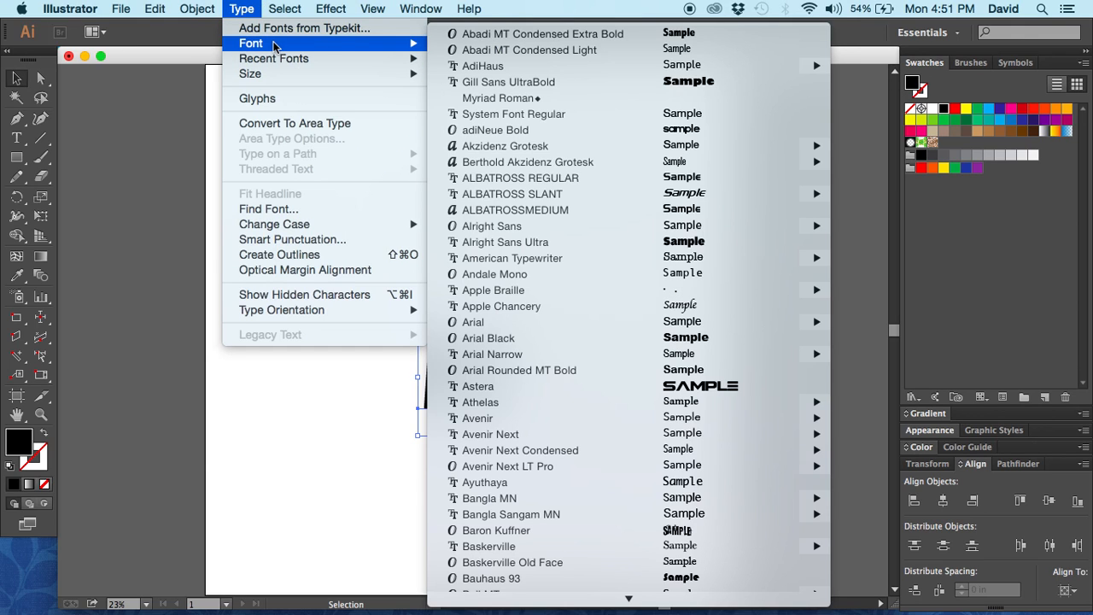
mouse_move(702, 203)
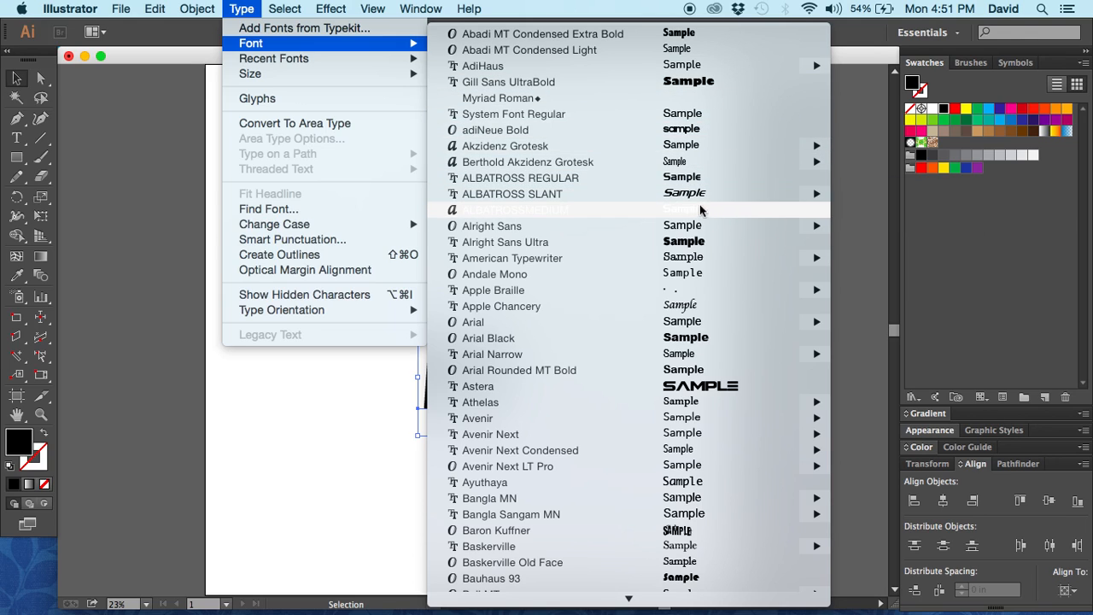
click(698, 345)
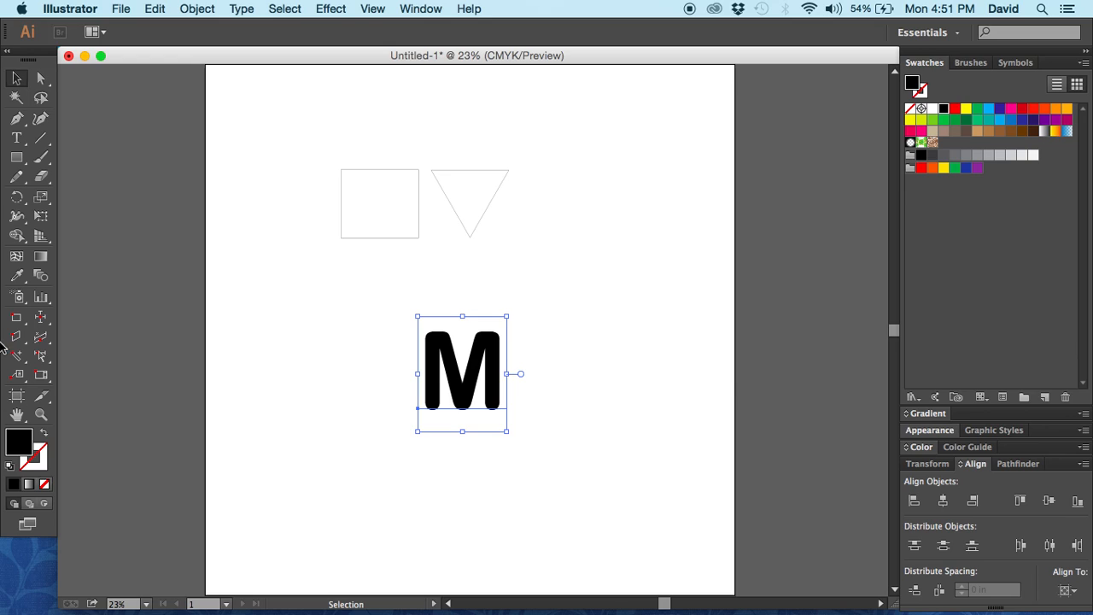
click(257, 280)
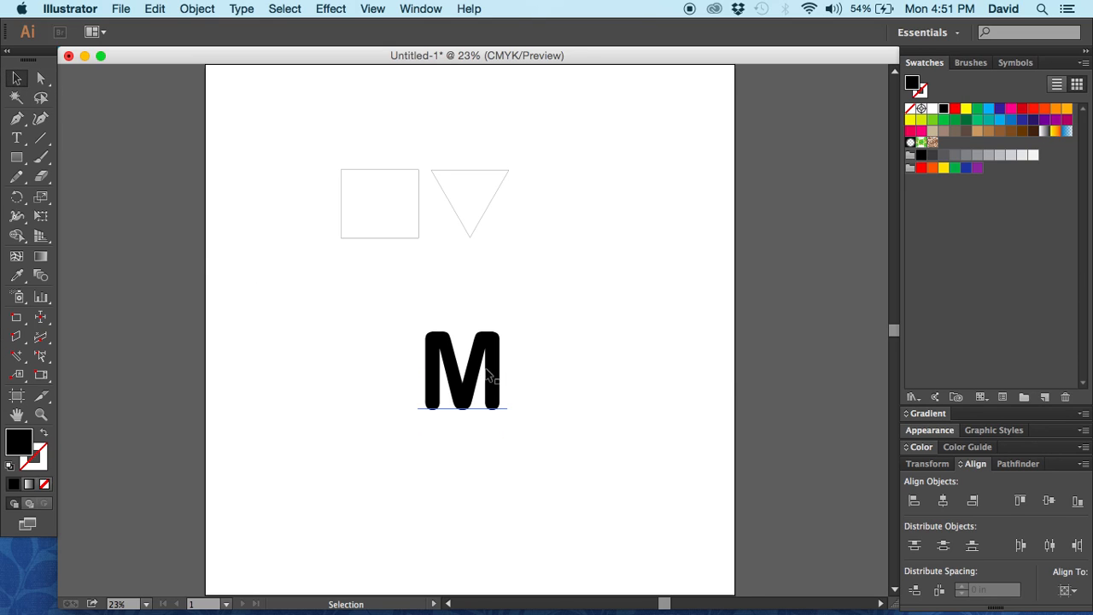
drag(470, 387, 387, 299)
click(510, 346)
Step: Convert the letter M to outlines and deselect it
key(z)
drag(312, 208, 565, 373)
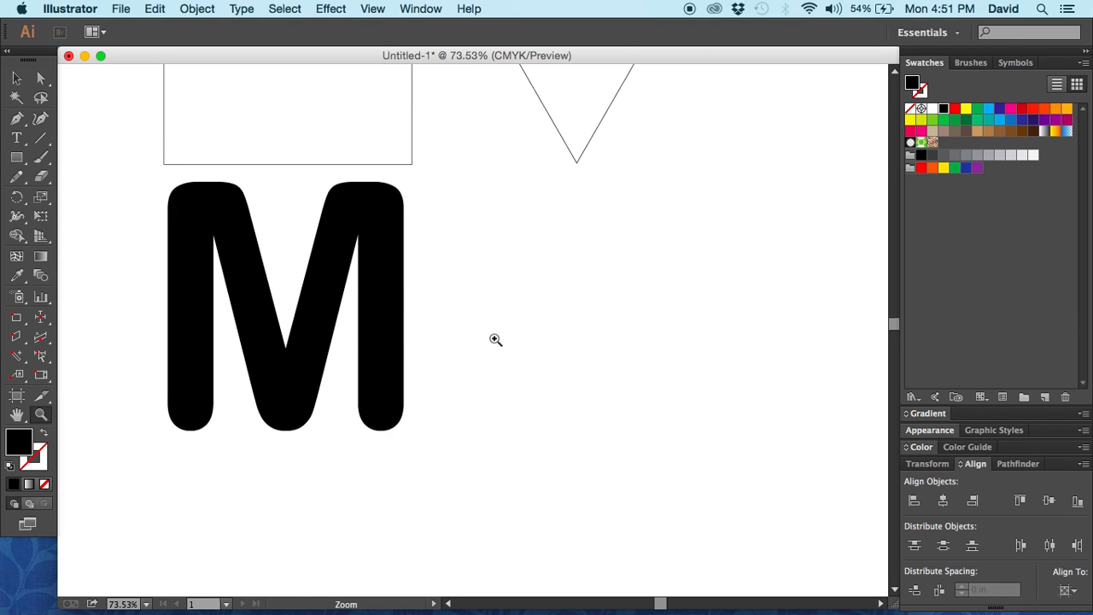
scroll(493, 297, up, 1)
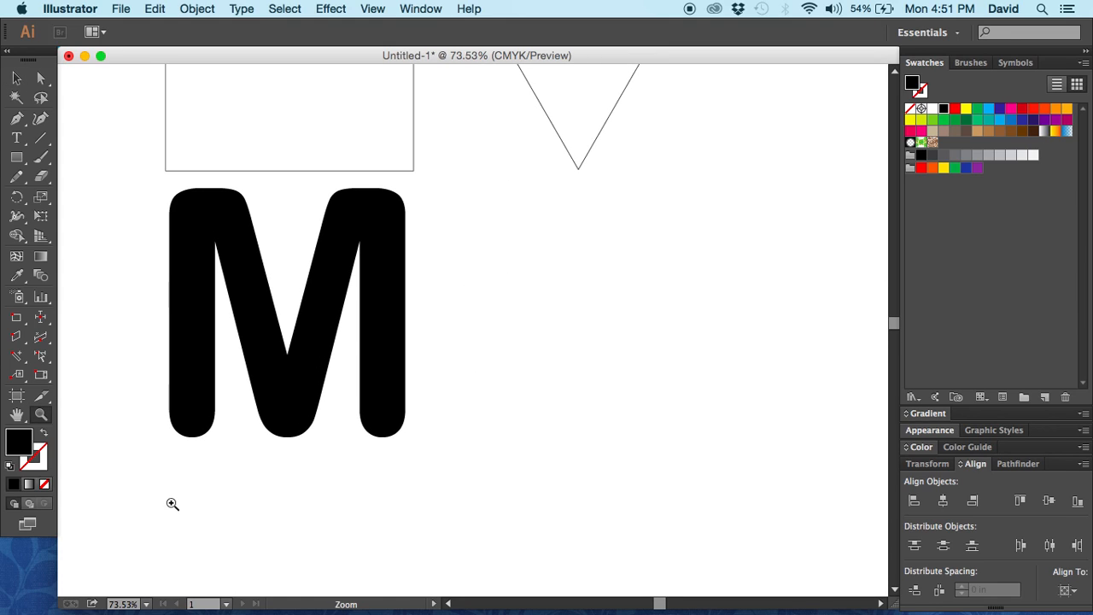
click(16, 78)
click(268, 270)
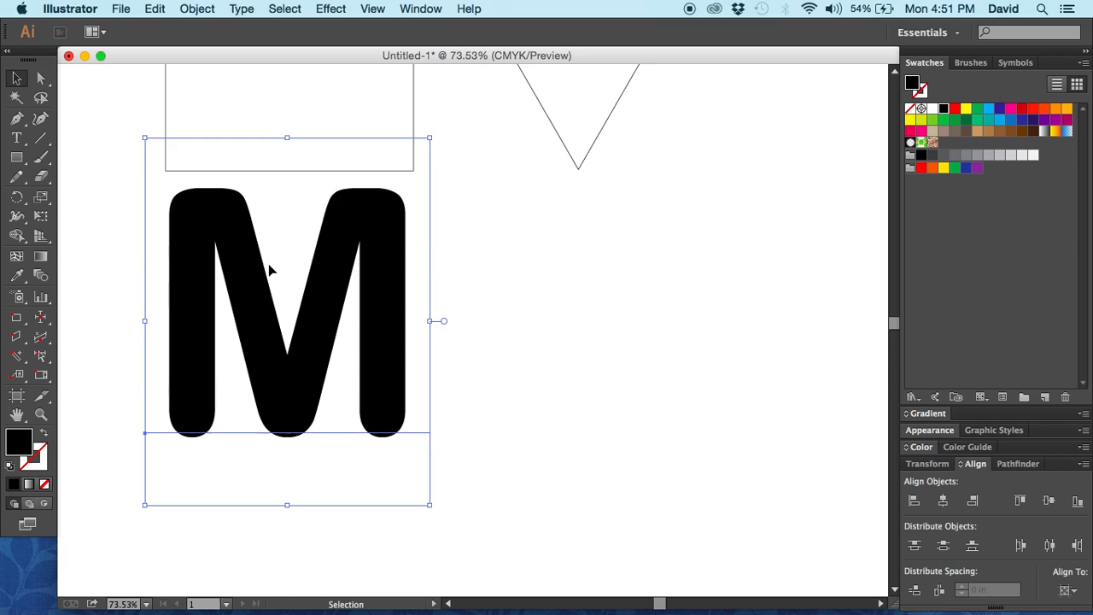
key(super+shift+o)
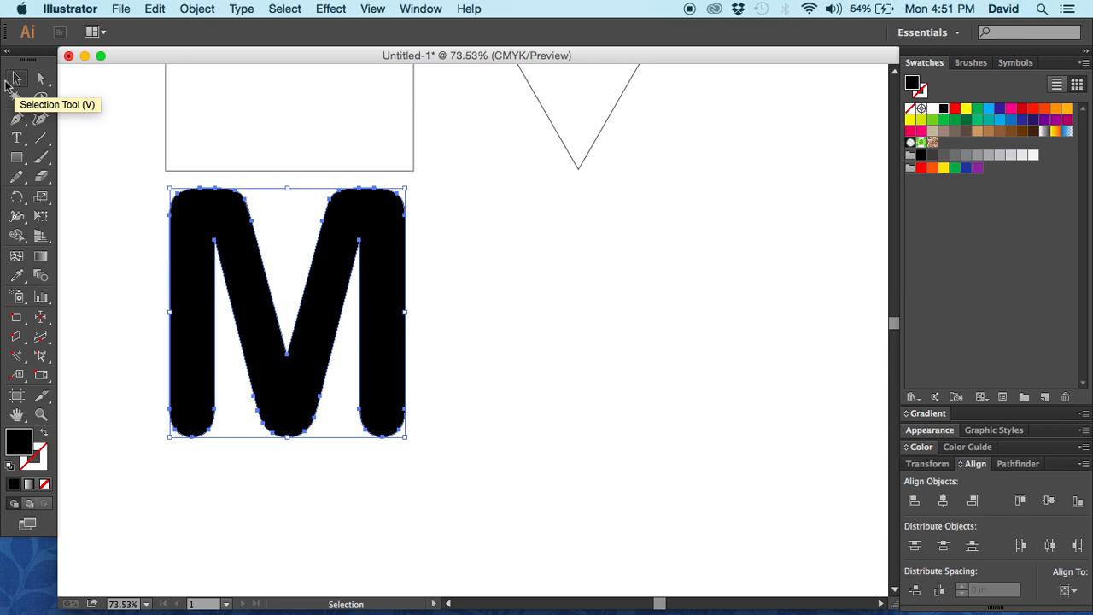
key(super+y)
key(super+y)
click(134, 298)
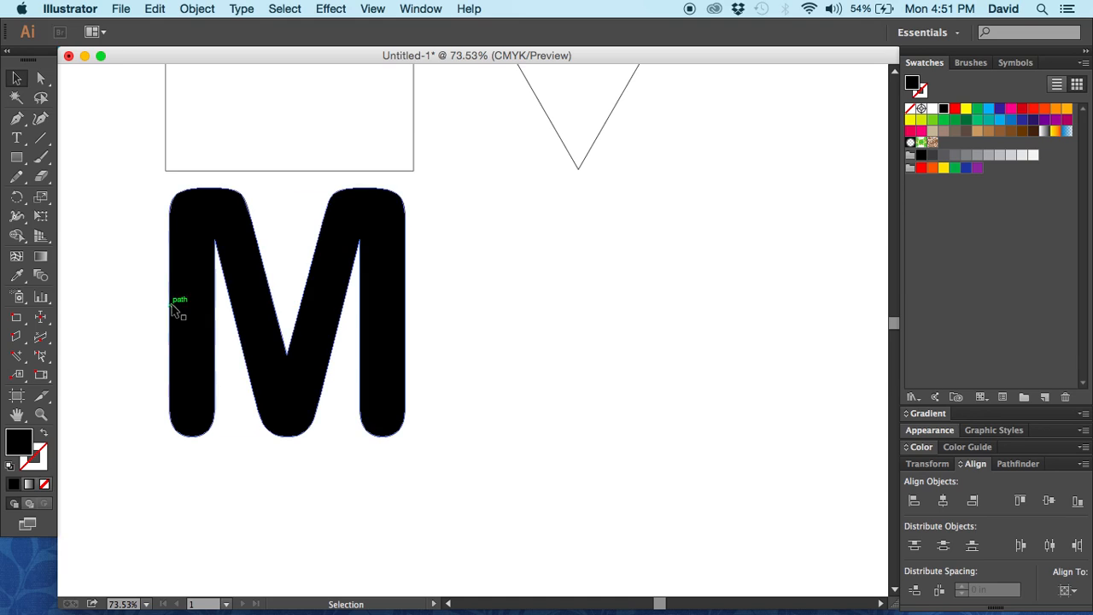
Step: Try to reshape the sharp inner corner on the M's left side with the Pen tool, and undo the attempt
key(z)
drag(173, 201, 523, 428)
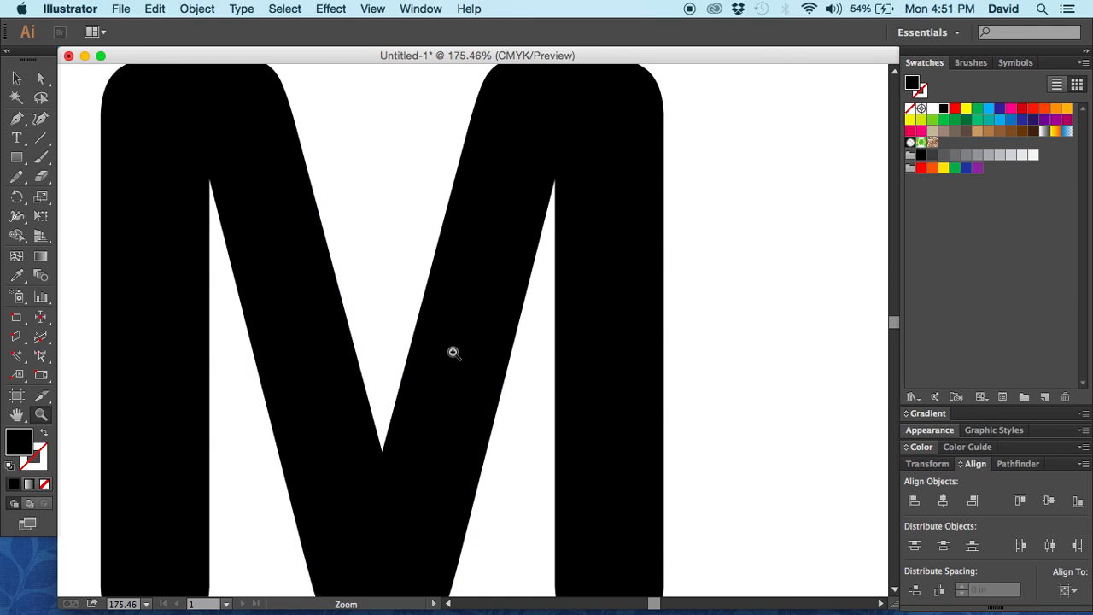
scroll(454, 353, up, 3)
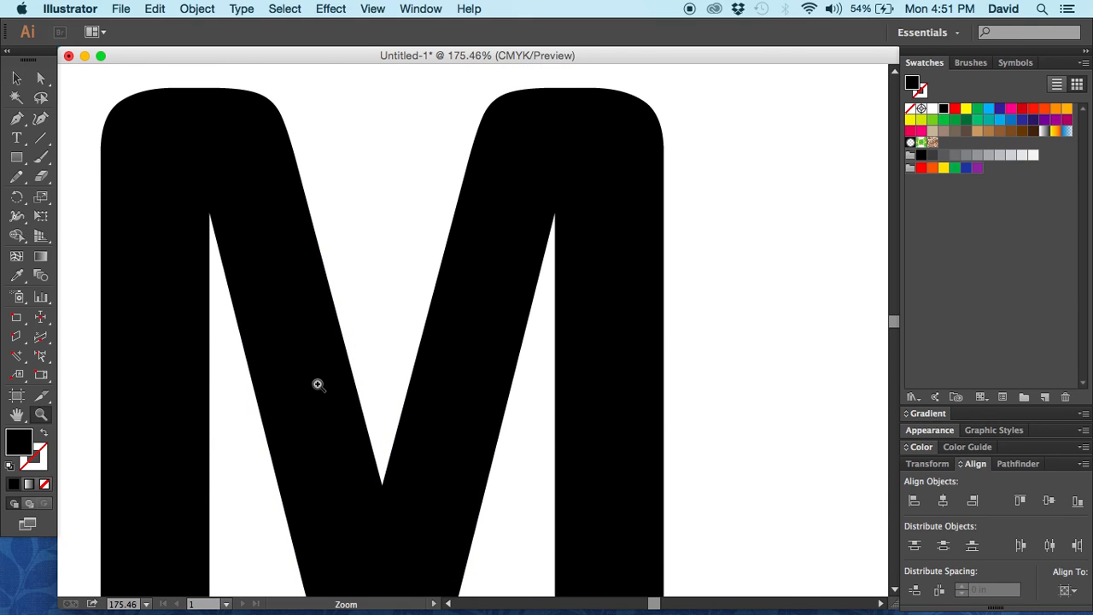
click(16, 118)
drag(211, 214, 179, 212)
key(super+z)
Step: Convert the sharp inner corner on the M's left side to a smooth point with horizontal handles using the Anchor Point tool
click(40, 77)
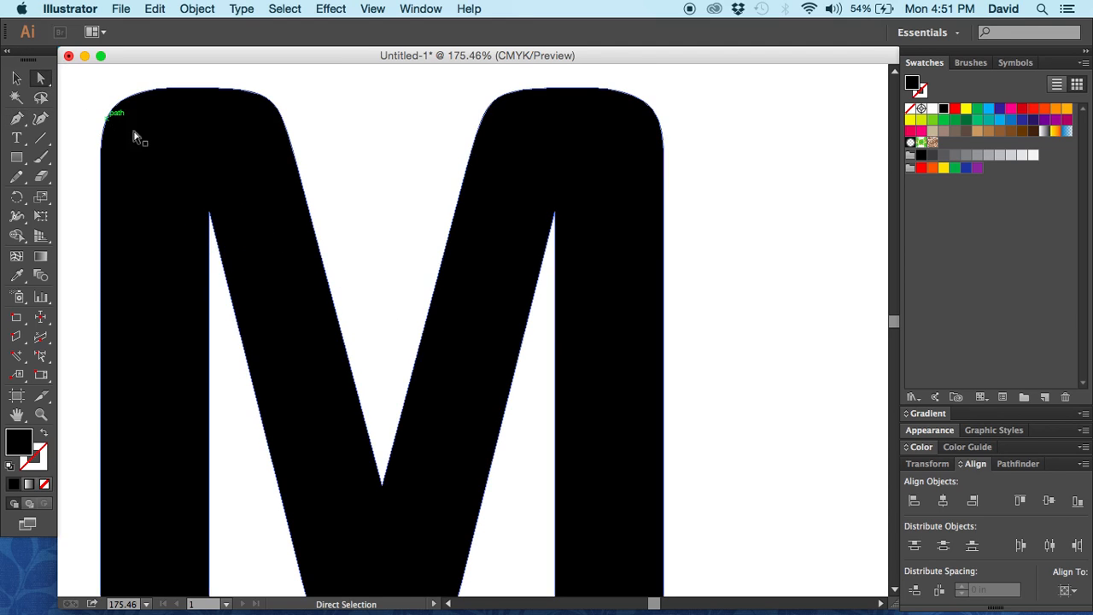
click(209, 212)
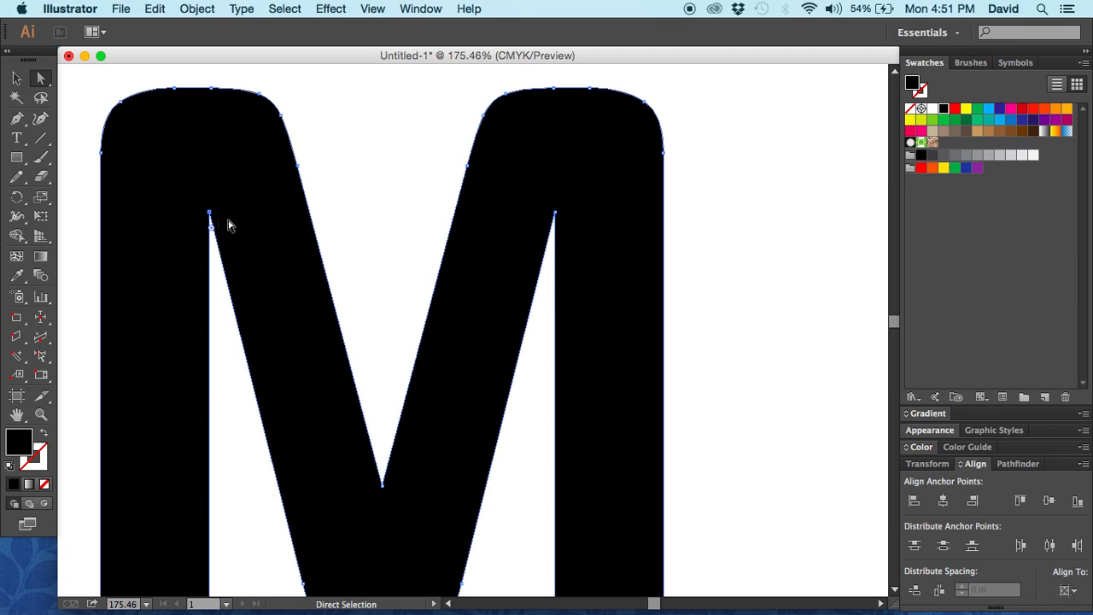
click(15, 121)
drag(83, 121, 90, 175)
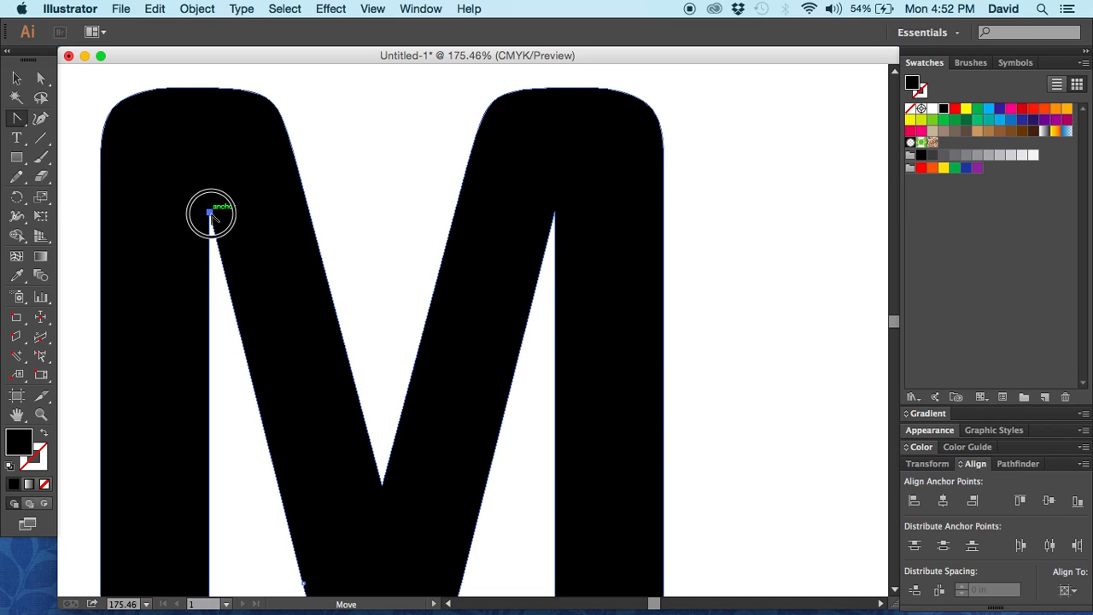
drag(210, 212, 180, 219)
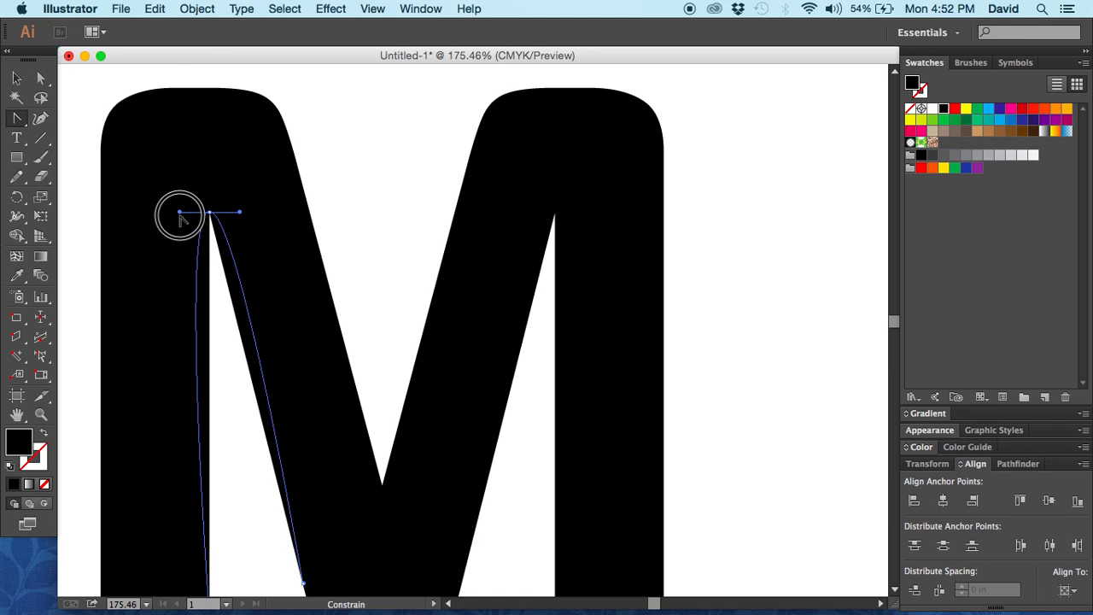
drag(161, 220, 148, 219)
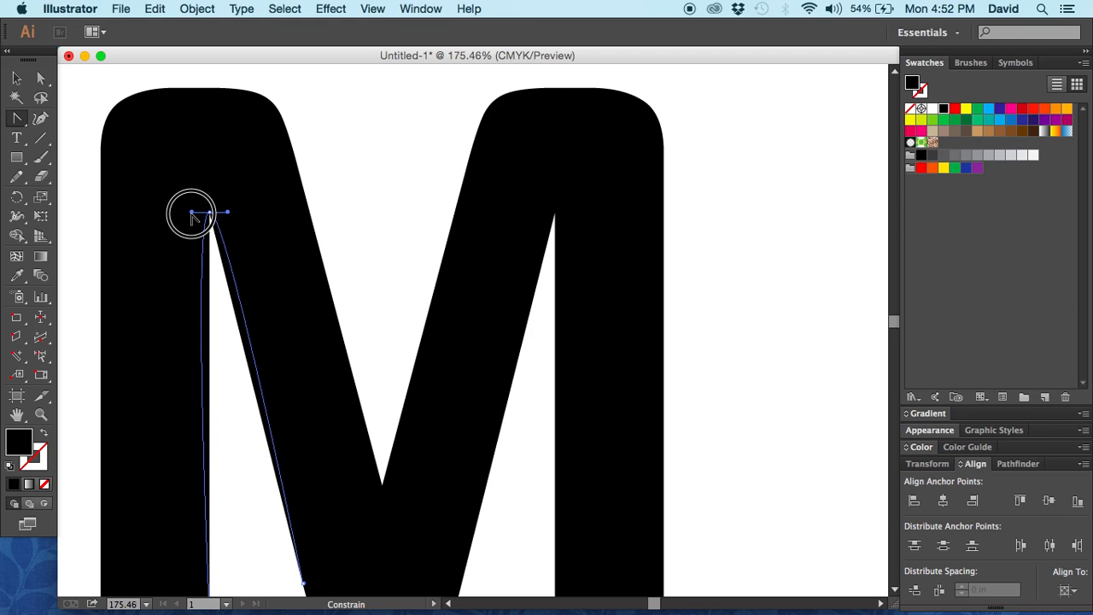
drag(172, 222, 176, 223)
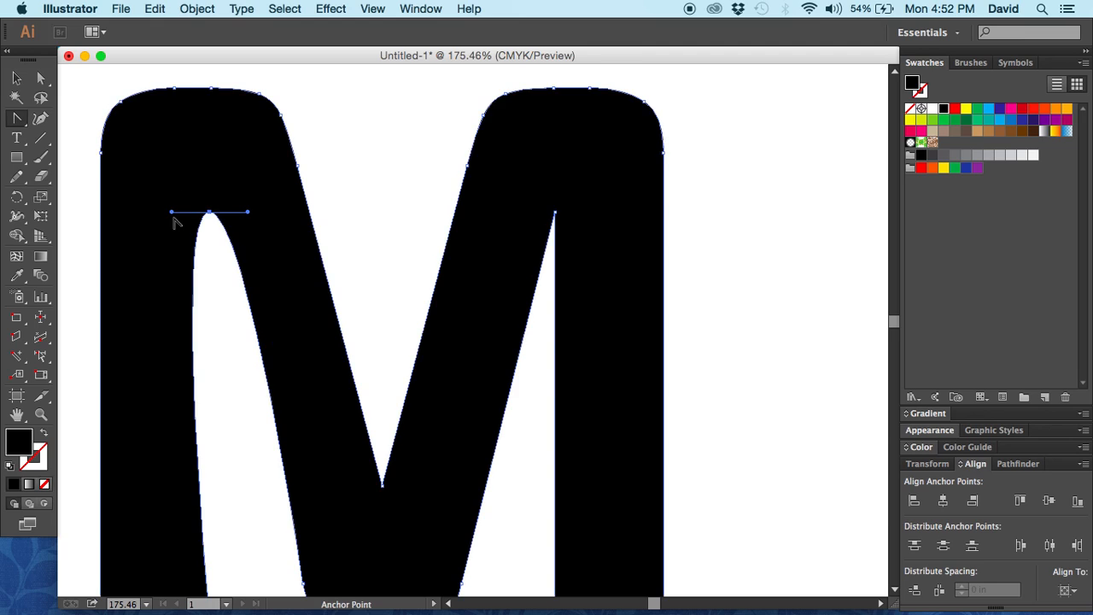
Step: Convert the sharp inner corner on the M's right side to a smooth point with horizontal handles
drag(555, 212, 520, 212)
scroll(642, 265, up, 5)
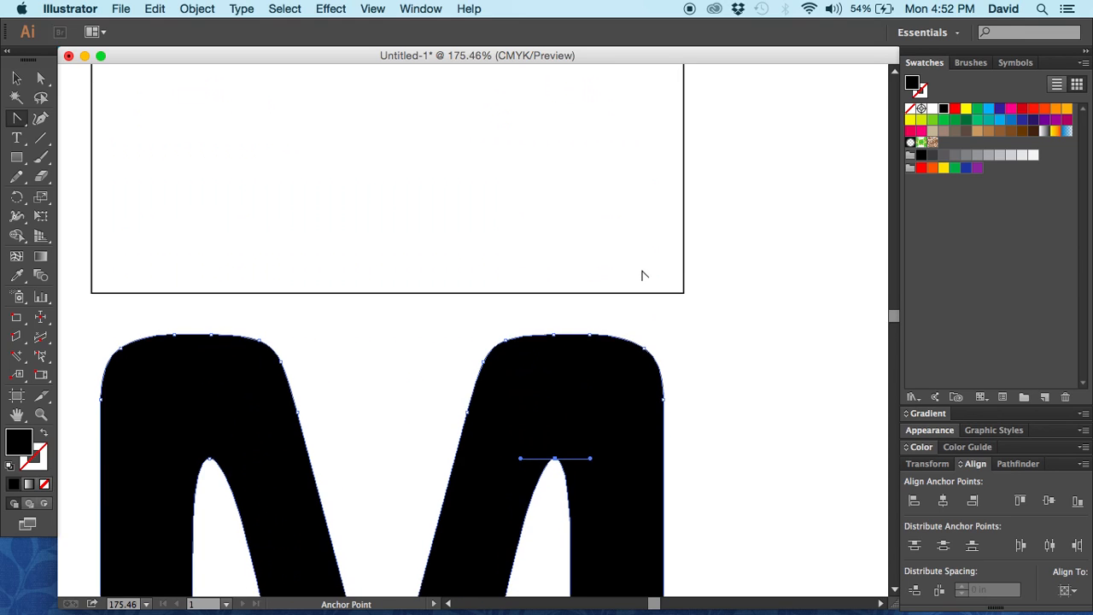
scroll(642, 267, down, 10)
scroll(642, 267, up, 3)
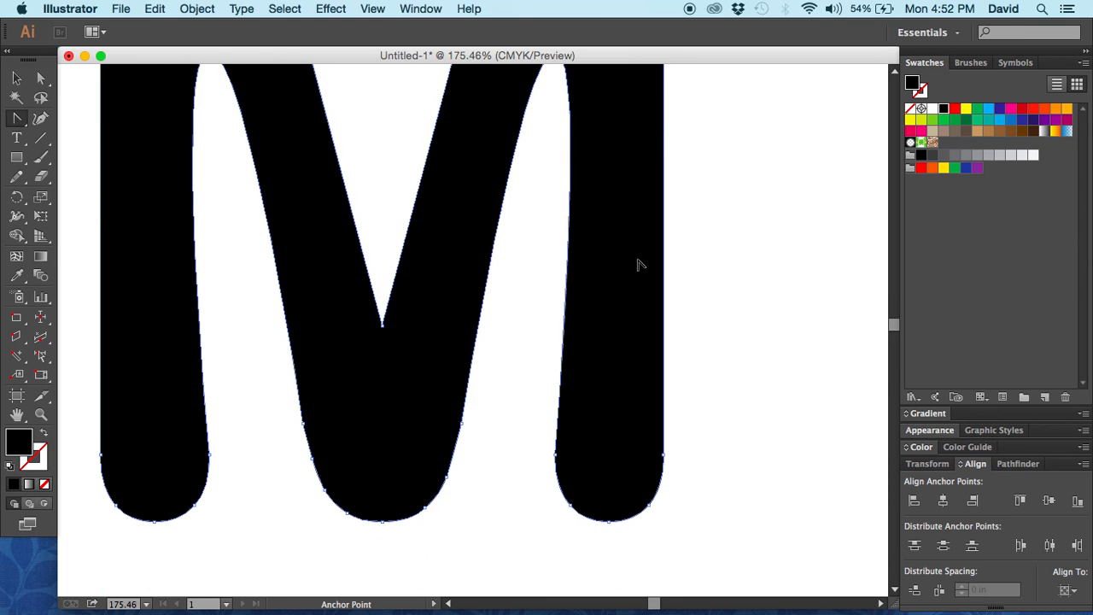
Step: Convert the M's central V corner to a smooth point with horizontal handles, deselect the letter, and view it at 100%
scroll(641, 263, up, 2)
drag(381, 356, 437, 357)
scroll(427, 367, down, 6)
scroll(432, 378, up, 15)
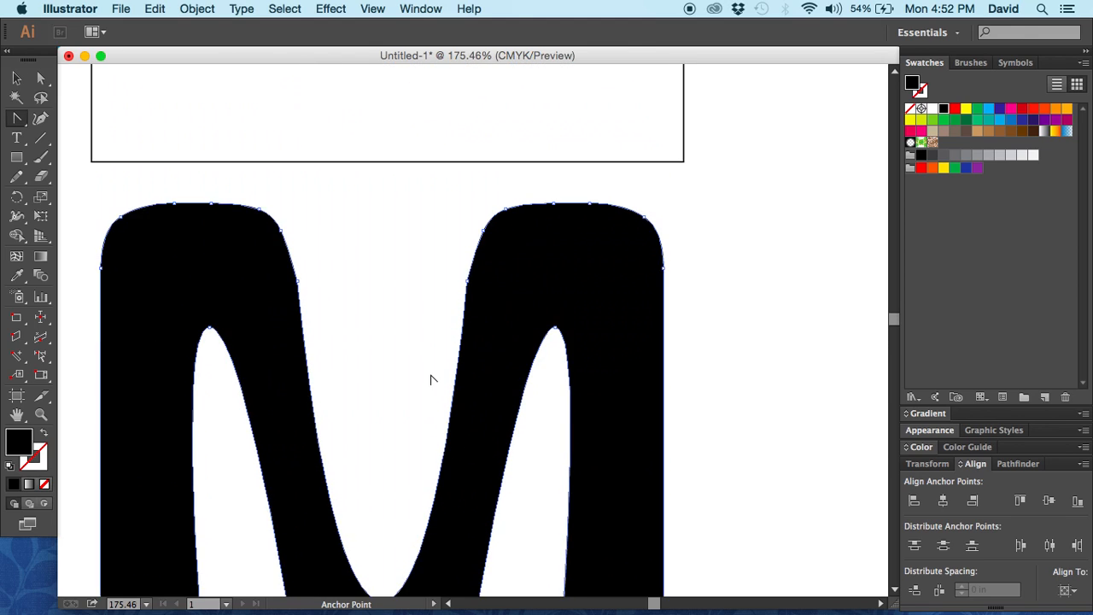
scroll(432, 378, down, 12)
click(16, 77)
click(225, 491)
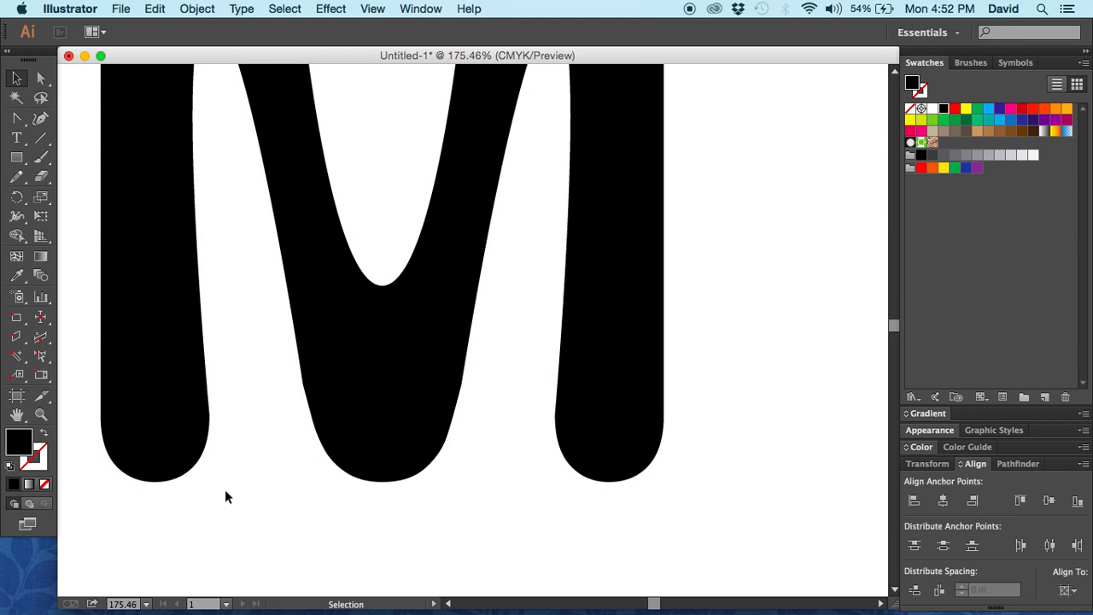
key(super+1)
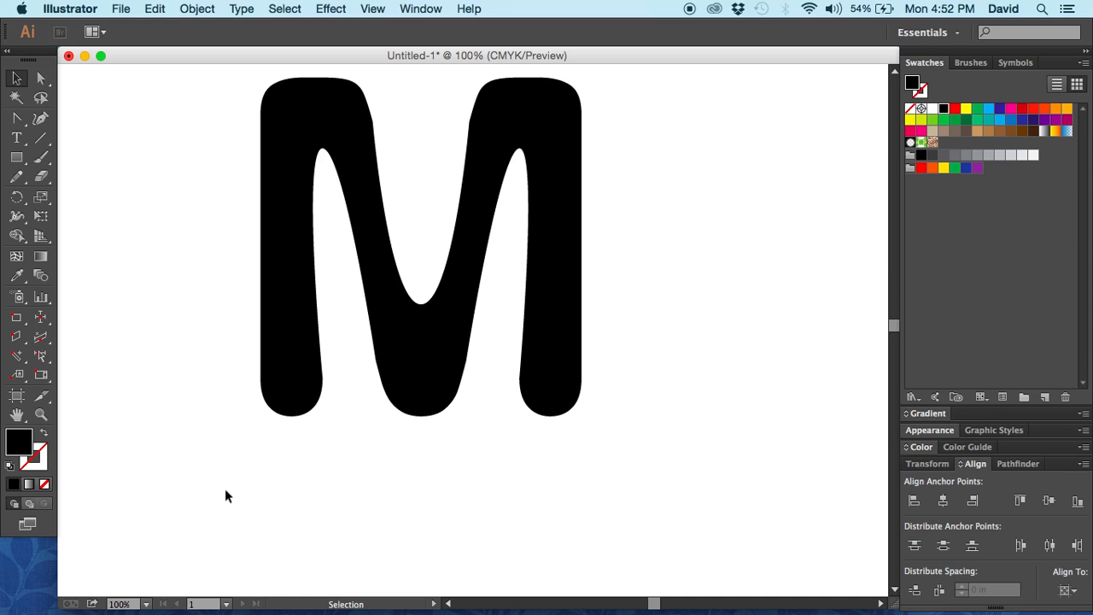
Step: Raise the anchor points at the bottom of the M's middle stroke to shorten and thin it, and deselect the letter
click(415, 333)
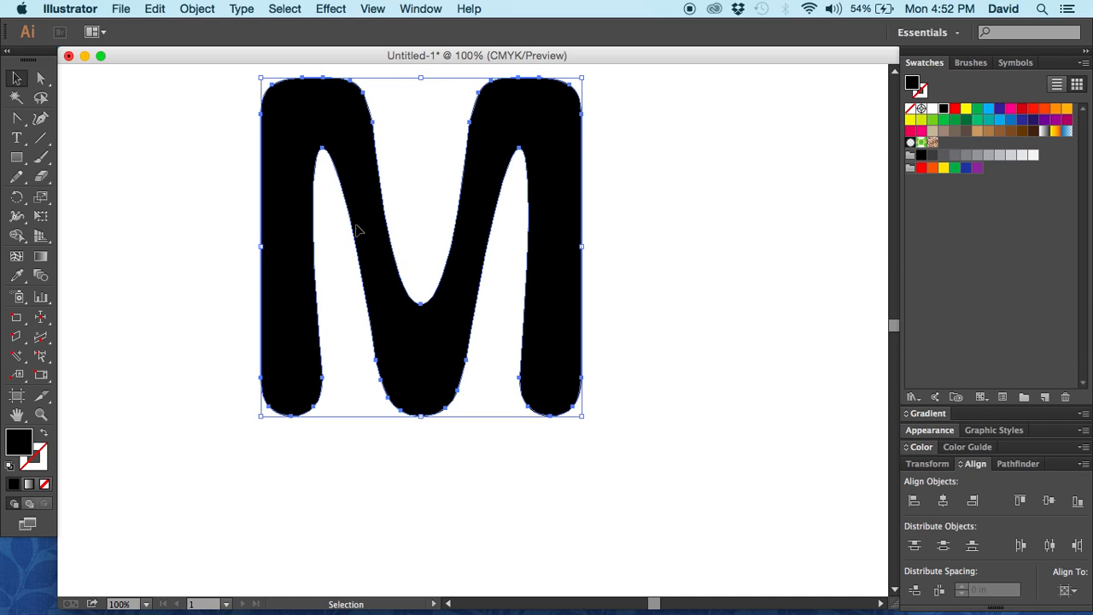
click(40, 78)
click(504, 460)
drag(495, 446, 357, 340)
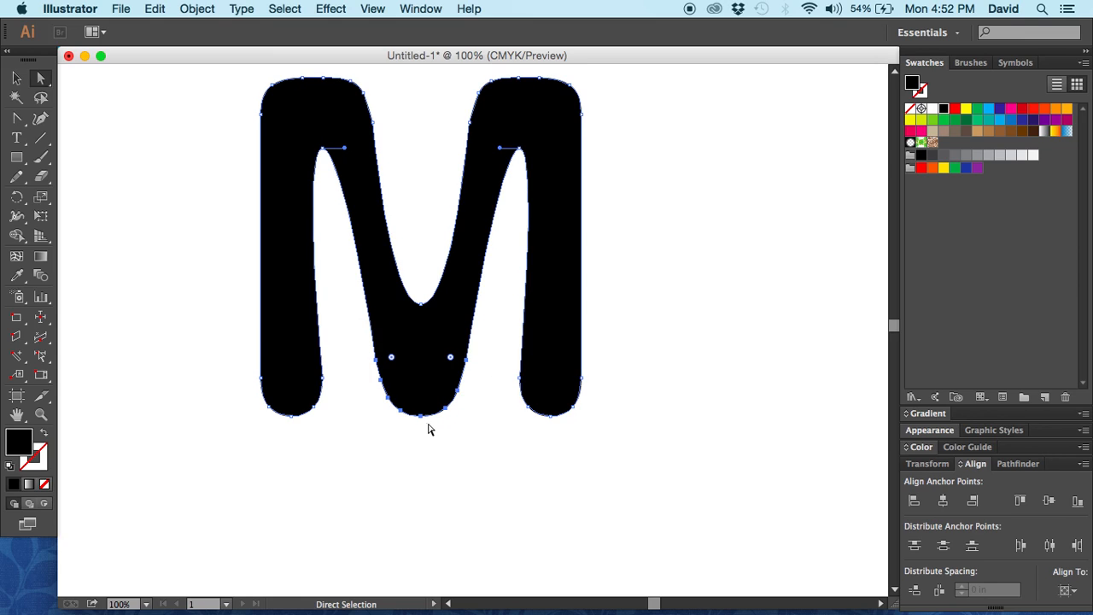
drag(421, 416, 417, 334)
click(16, 78)
click(195, 278)
Step: Rotate the M 90 degrees clockwise so its legs point left, and deselect it
click(508, 126)
click(644, 276)
click(571, 299)
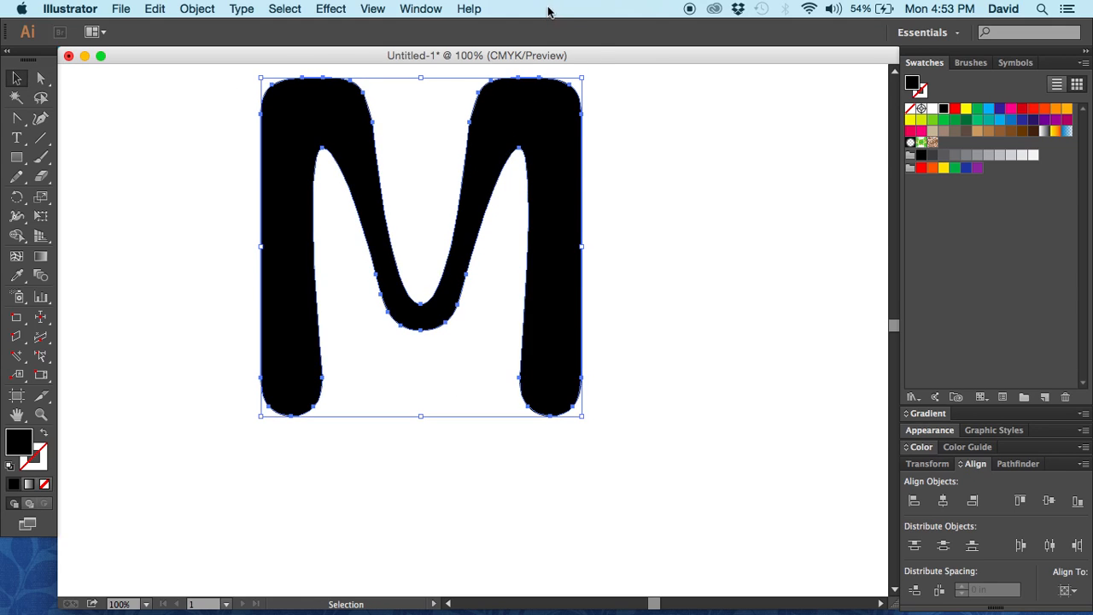
drag(588, 76, 501, 327)
click(655, 348)
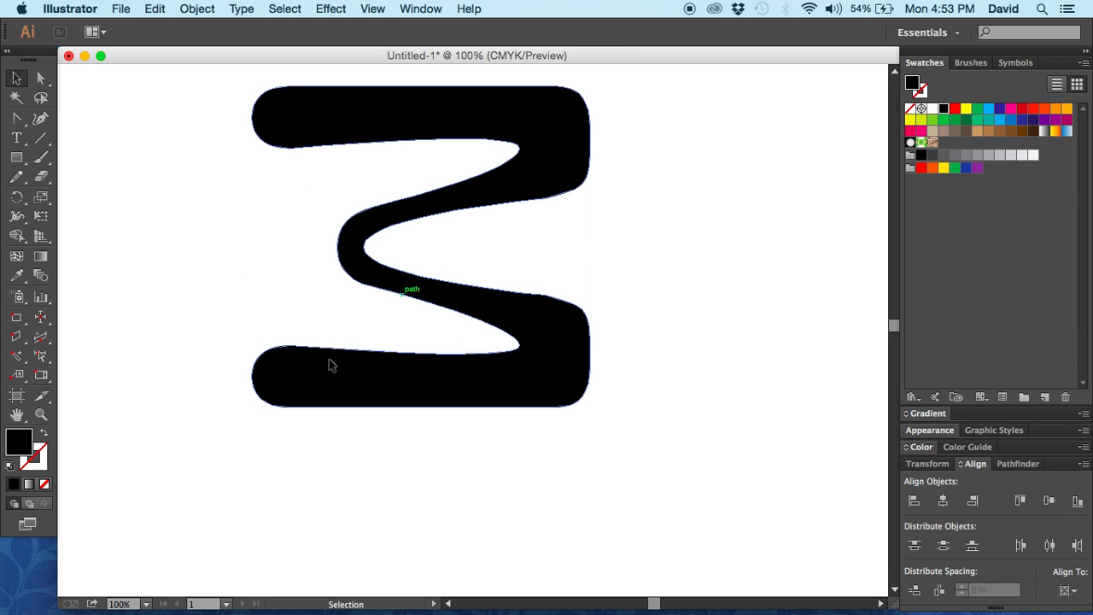
Step: Draw a thin vertical rounded rectangle between the open ends of the rotated M's two outer arms, and deselect it
click(17, 157)
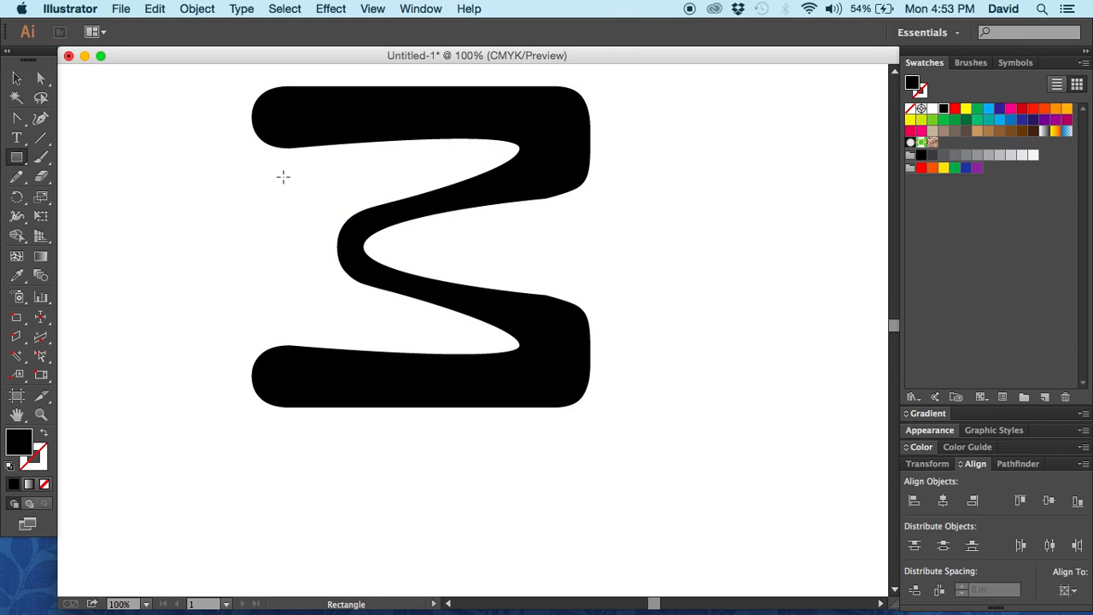
drag(16, 157, 99, 175)
drag(272, 158, 292, 332)
key(v)
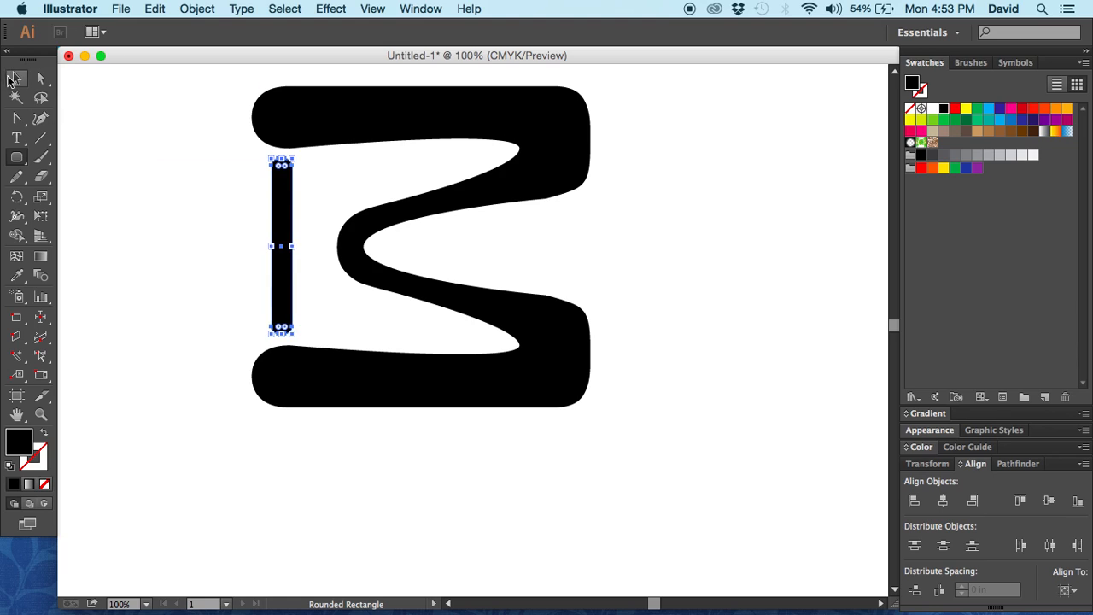
click(192, 271)
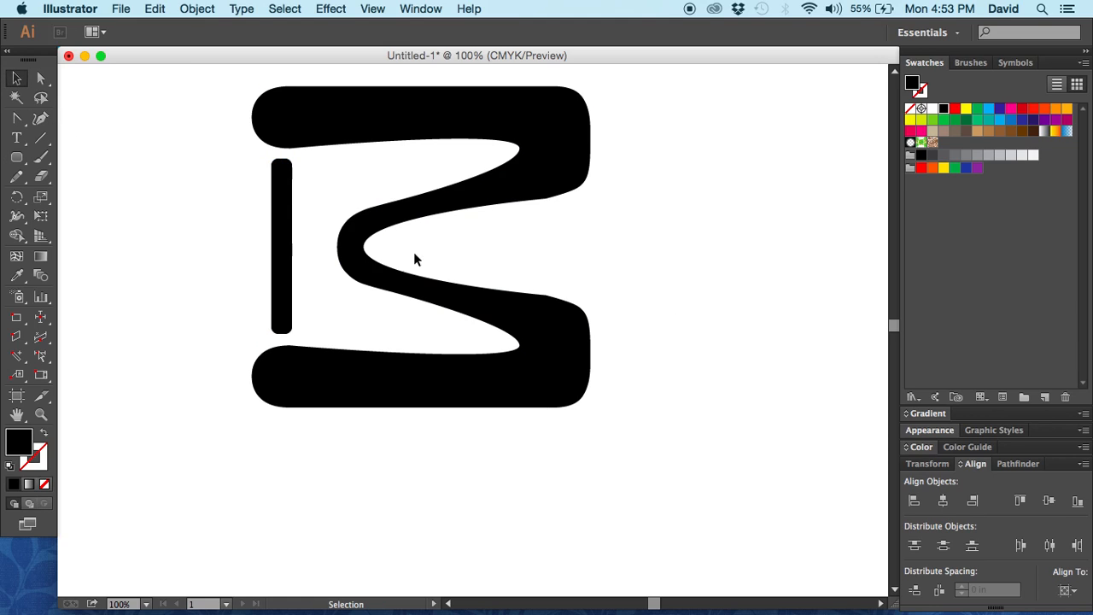
Step: Curve the right side of the rounded bar inward with the Anchor Point tool and deselect the bar
click(285, 239)
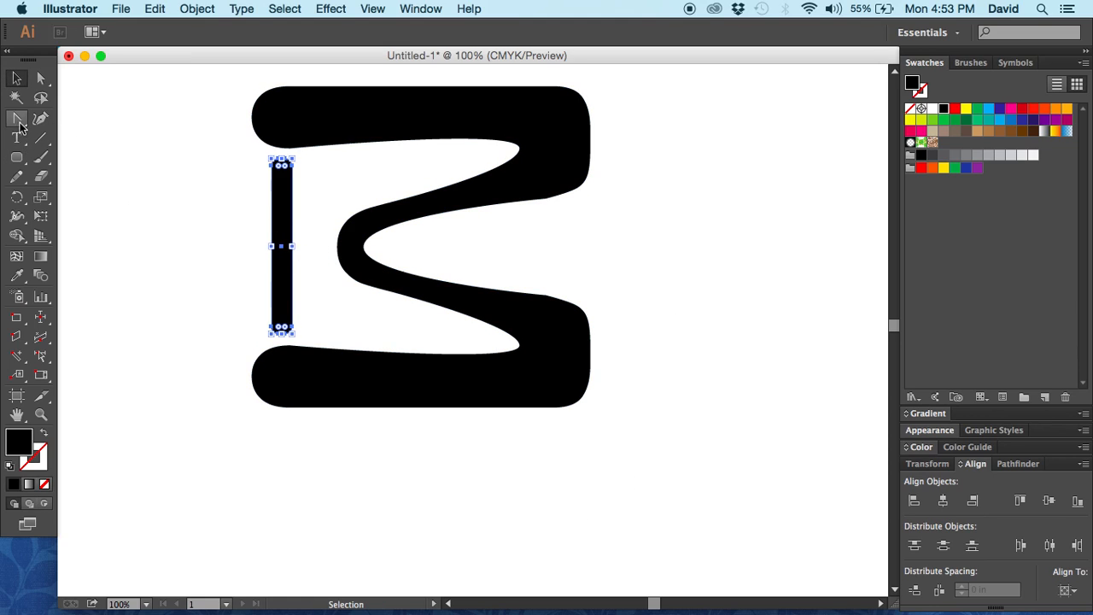
click(19, 118)
click(291, 246)
drag(290, 246, 219, 244)
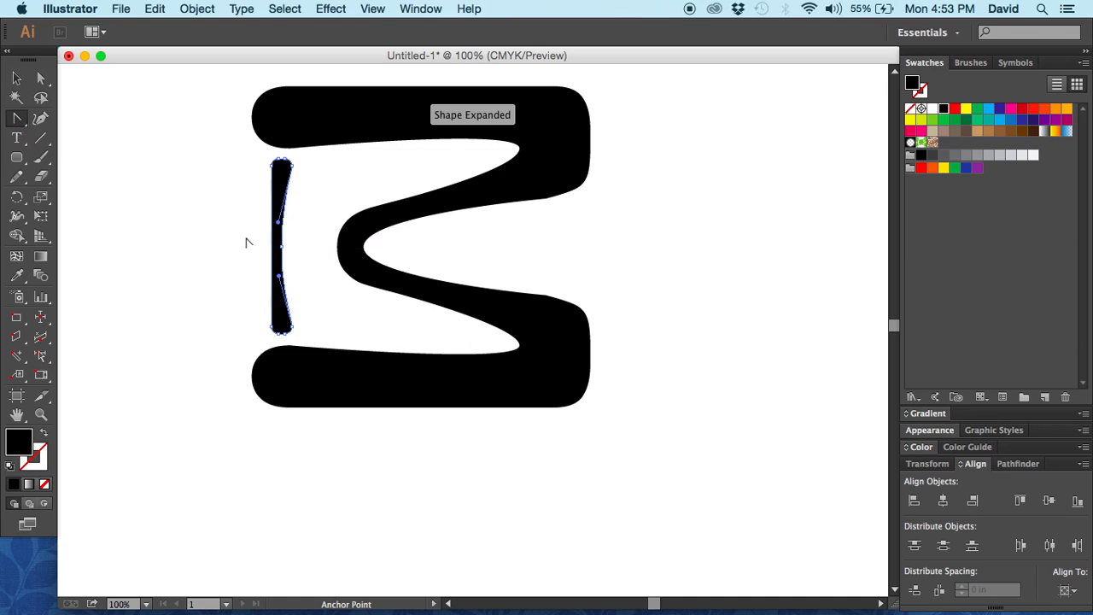
click(17, 78)
click(244, 344)
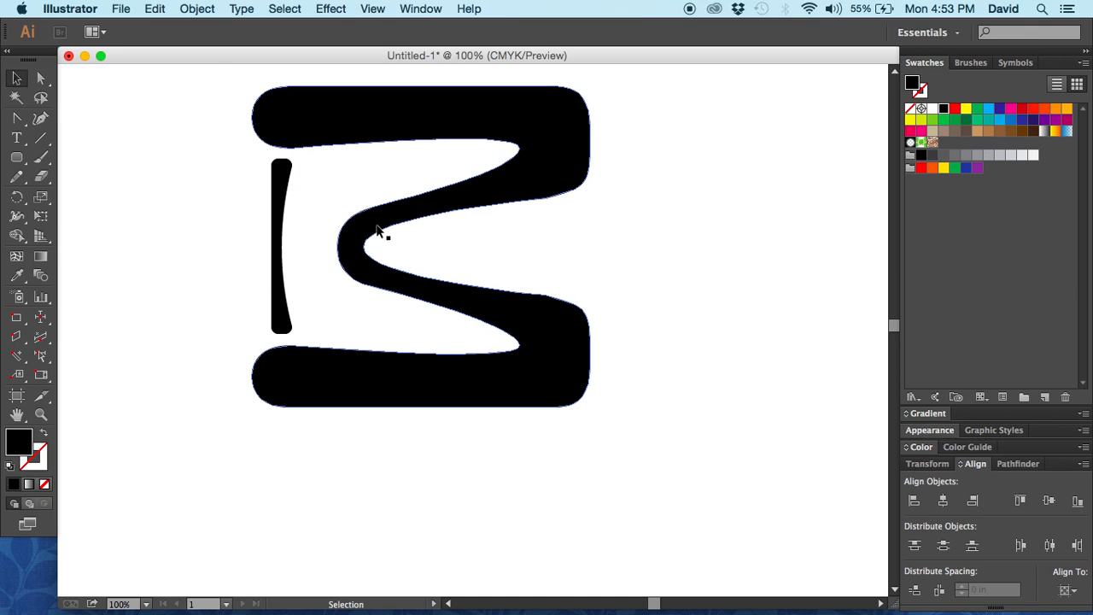
Step: Try adding anchor points to the outer and inner edges of the rotated M's upper arm, and undo both
click(432, 214)
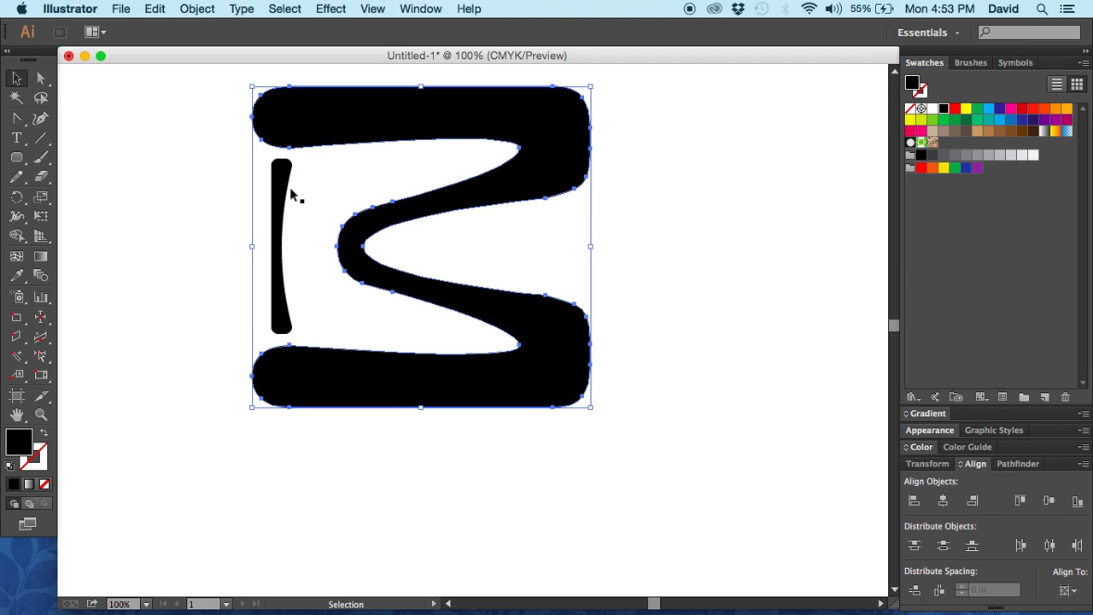
drag(17, 117, 71, 141)
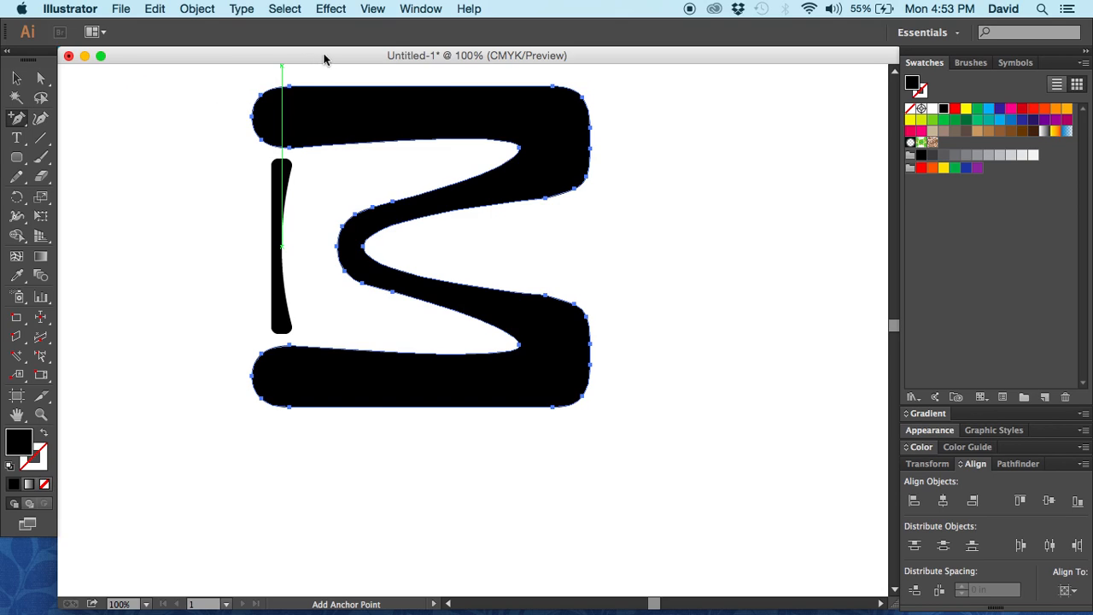
click(426, 87)
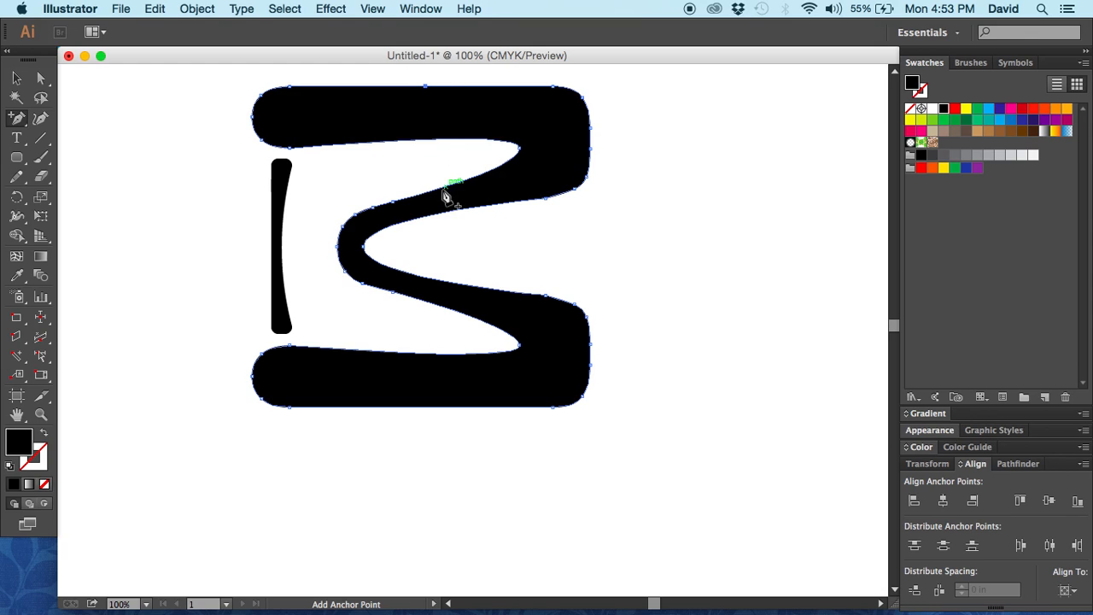
click(427, 138)
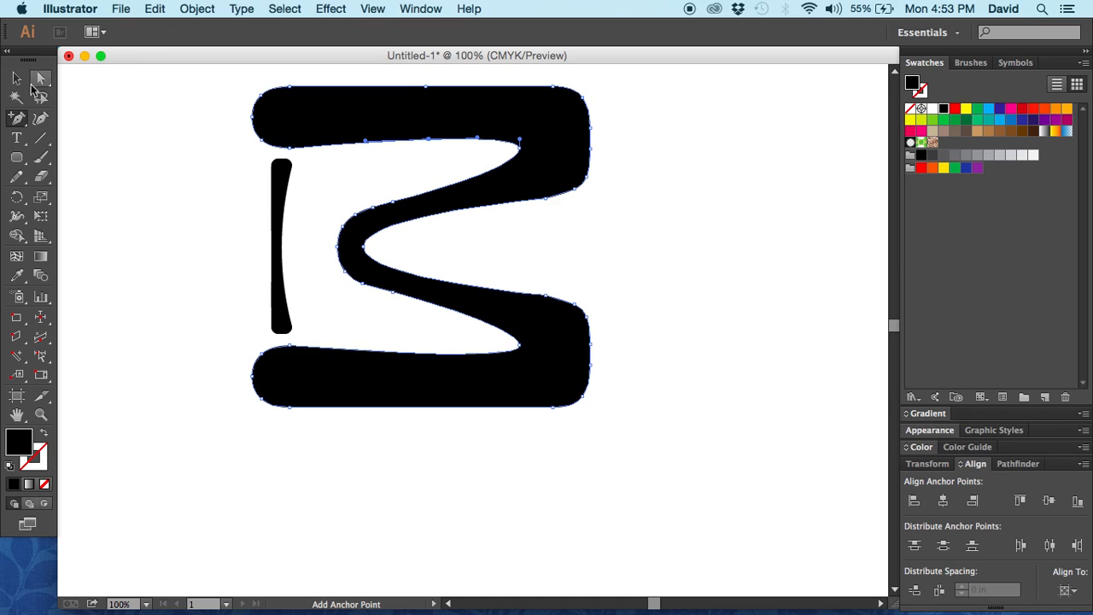
key(super+z)
key(super+z)
Step: Try adding a single anchor point midway along the upper arm's straight top edge, and undo it
key(z)
drag(237, 81, 666, 260)
scroll(444, 273, up, 1)
click(17, 120)
click(416, 191)
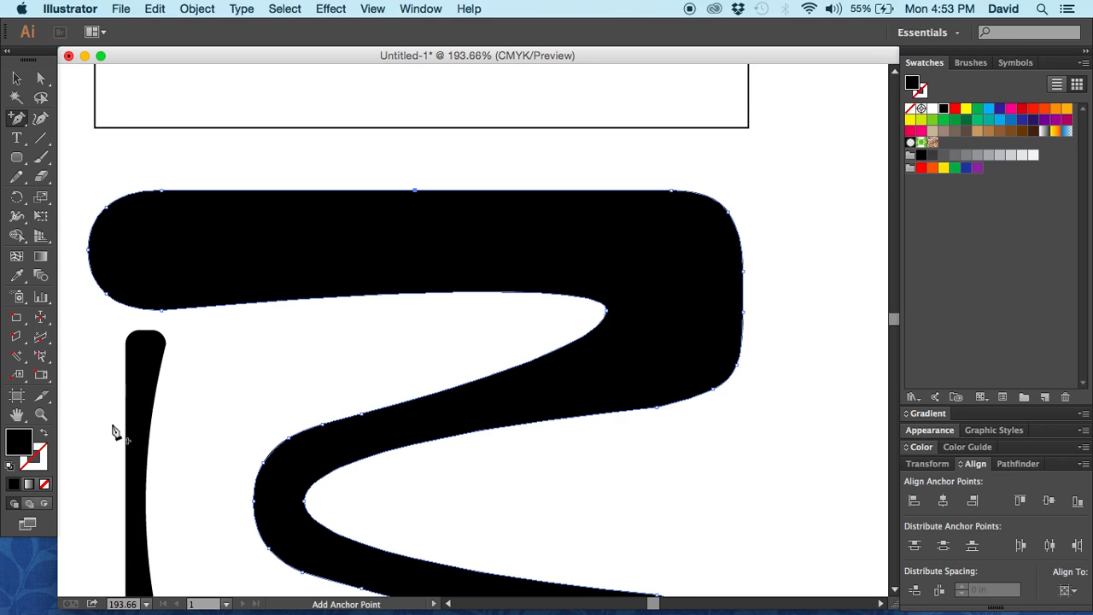
key(super+z)
Step: Try moving the upper arm's top edge segment downward with the Direct Selection tool, and undo the move
click(39, 76)
click(429, 170)
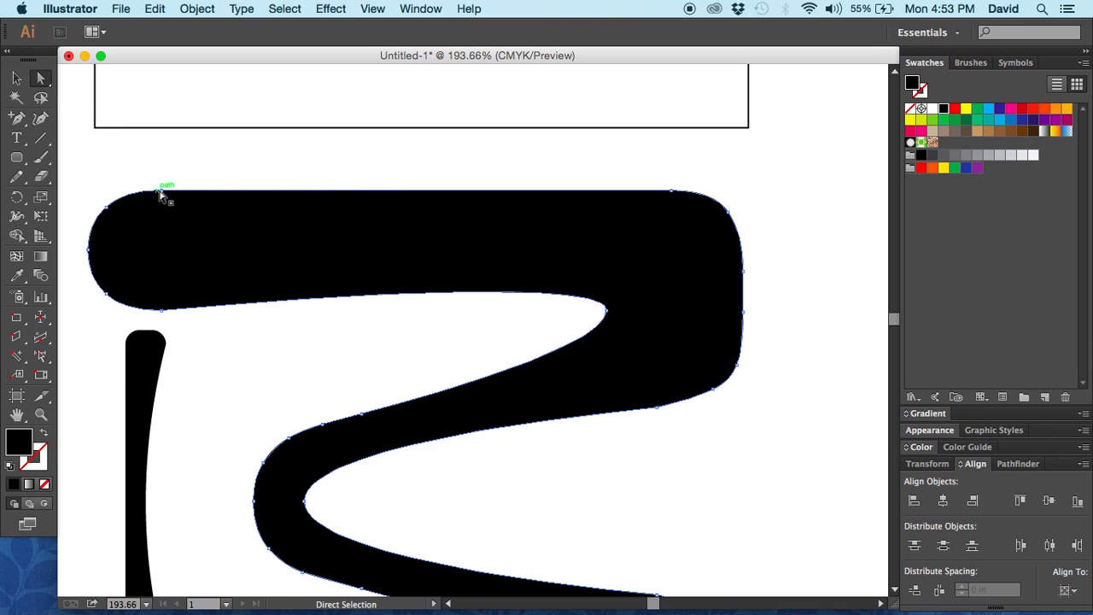
drag(421, 190, 424, 234)
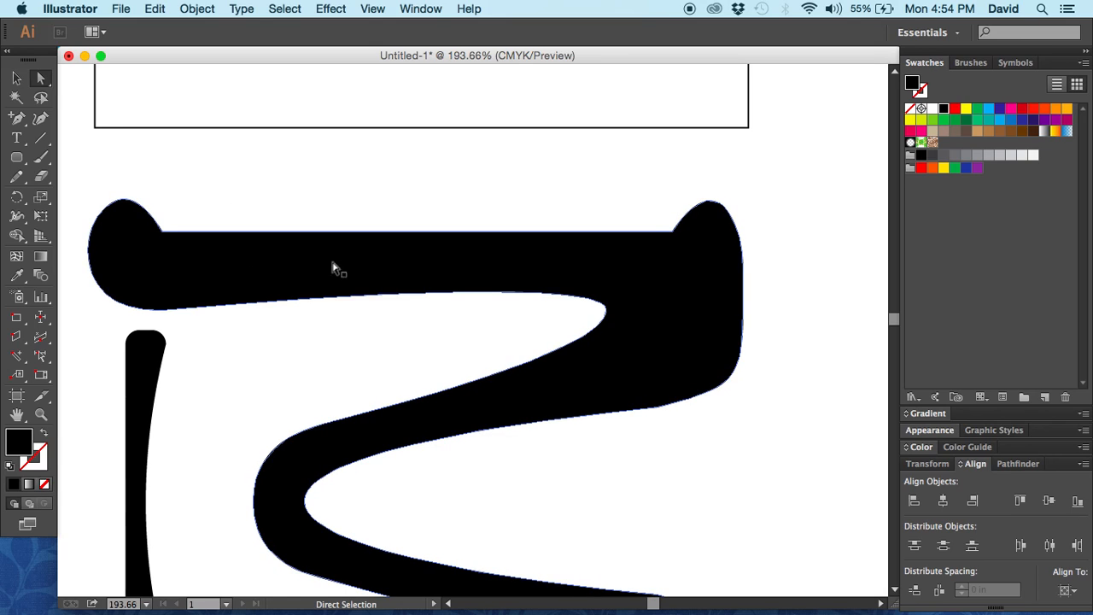
click(199, 198)
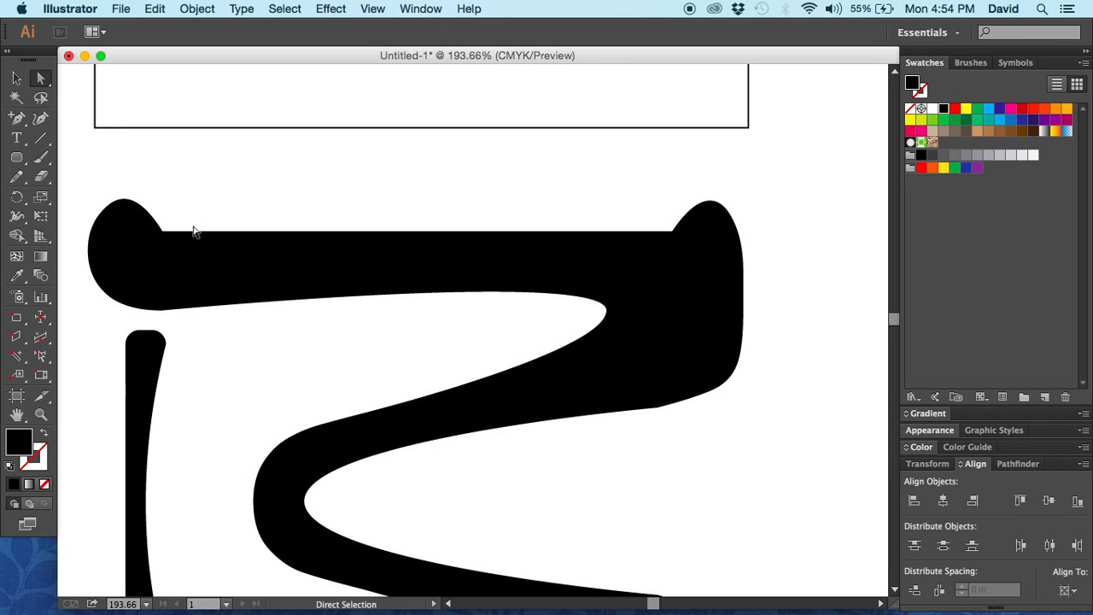
key(super+z)
Step: Try bending the upper arm's top edge into a downward curve with the Anchor Point tool, and undo the curve
click(19, 120)
drag(21, 122, 54, 175)
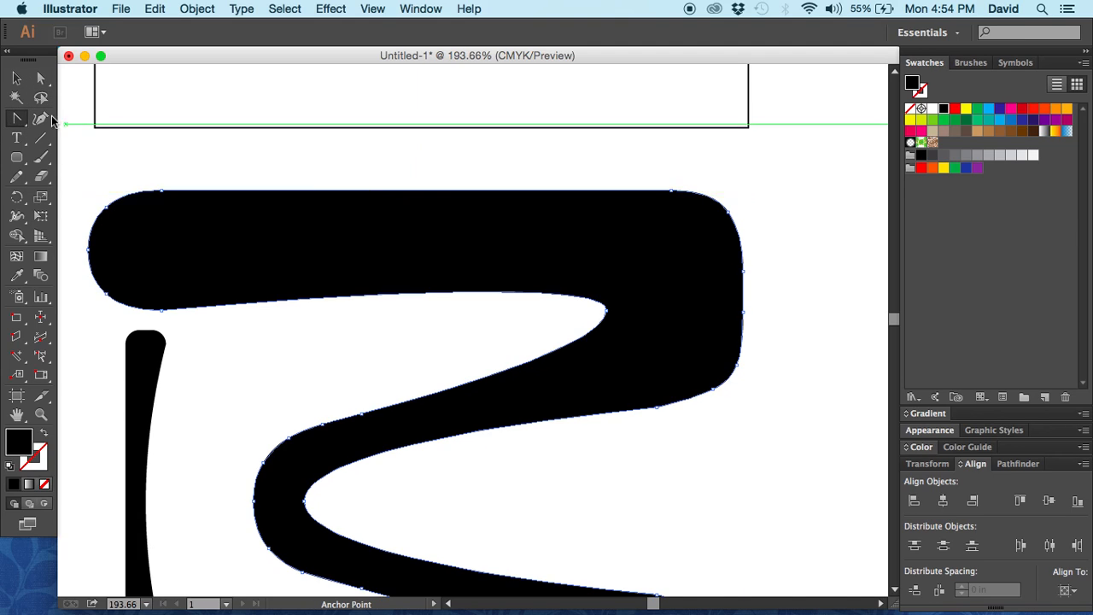
click(413, 192)
drag(413, 191, 420, 241)
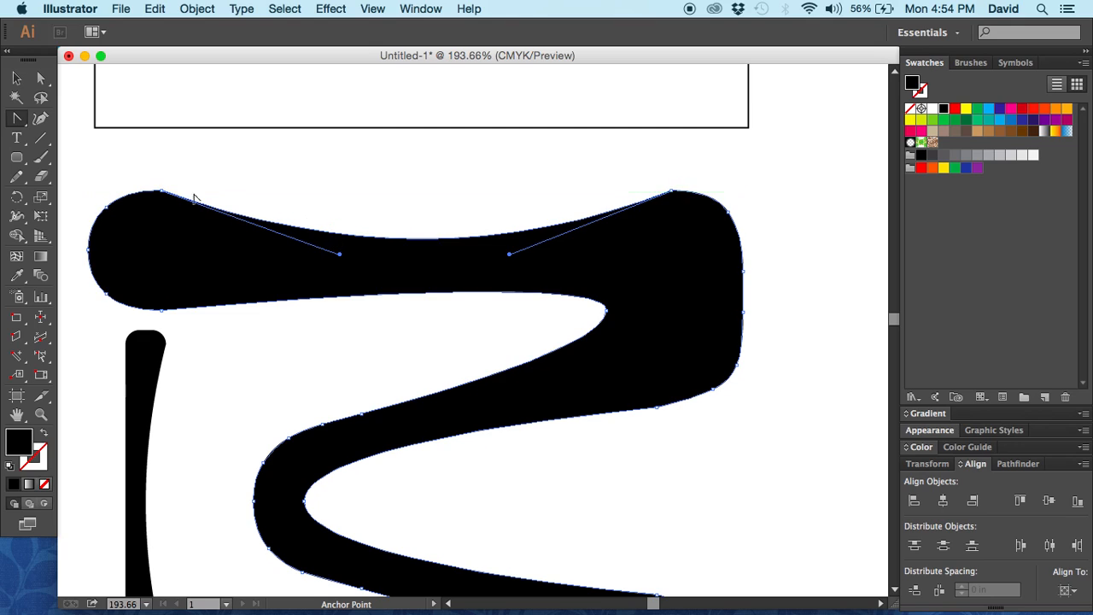
click(17, 78)
click(102, 164)
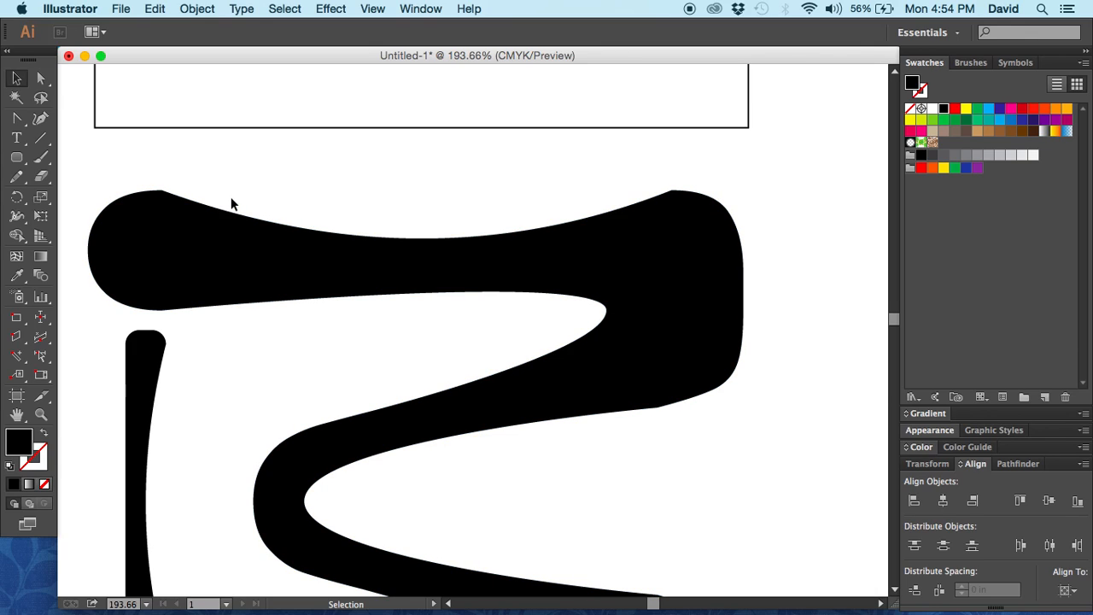
key(super+z)
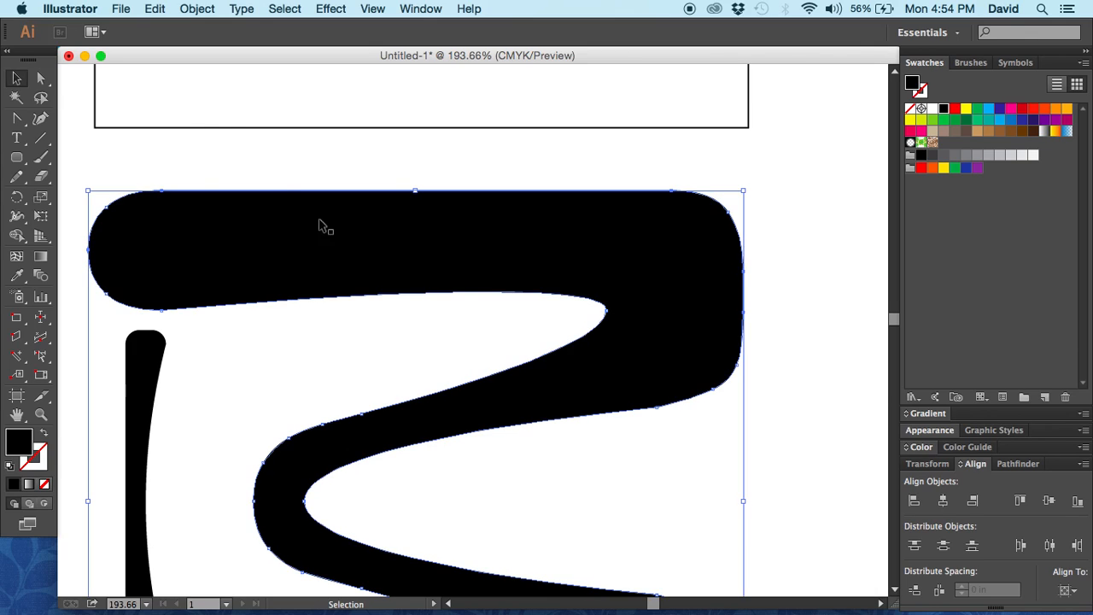
Step: Add three anchor points spaced along the straight top edge of the rotated M's upper arm
drag(16, 119, 82, 137)
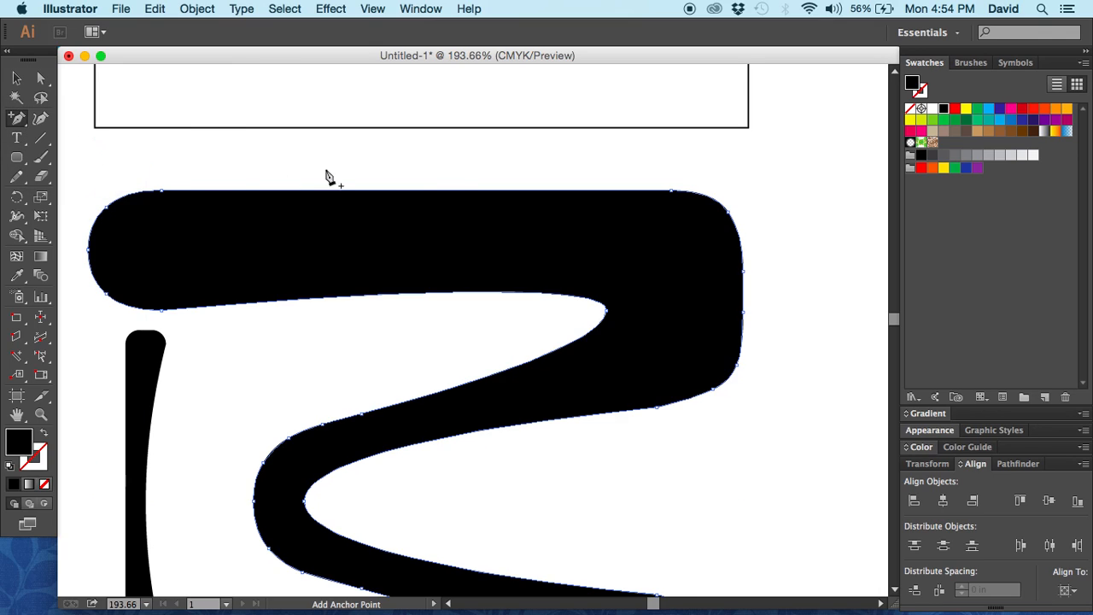
click(427, 191)
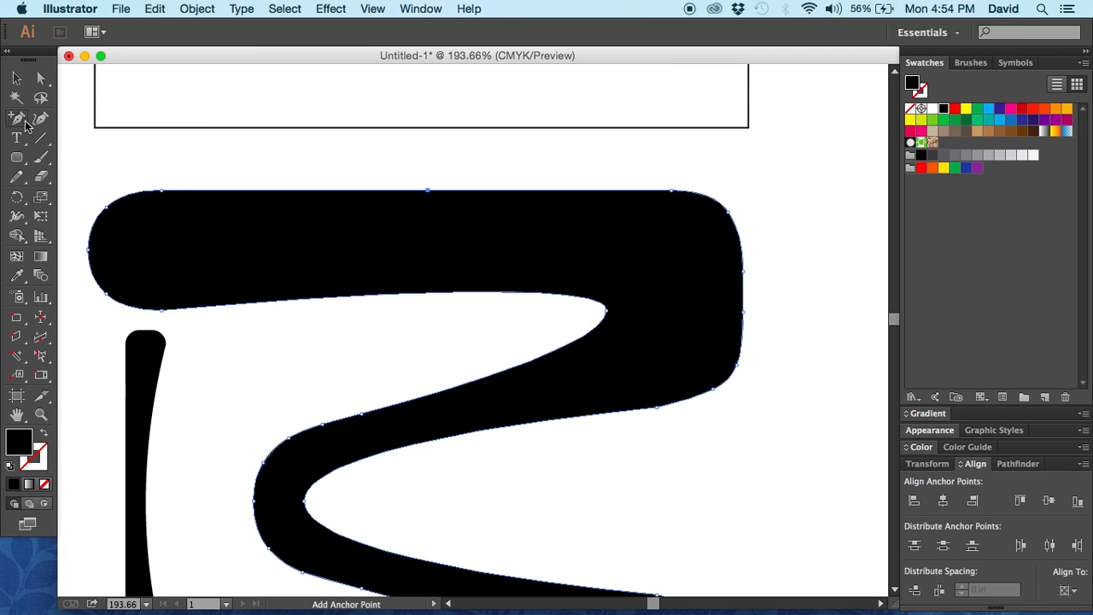
click(315, 190)
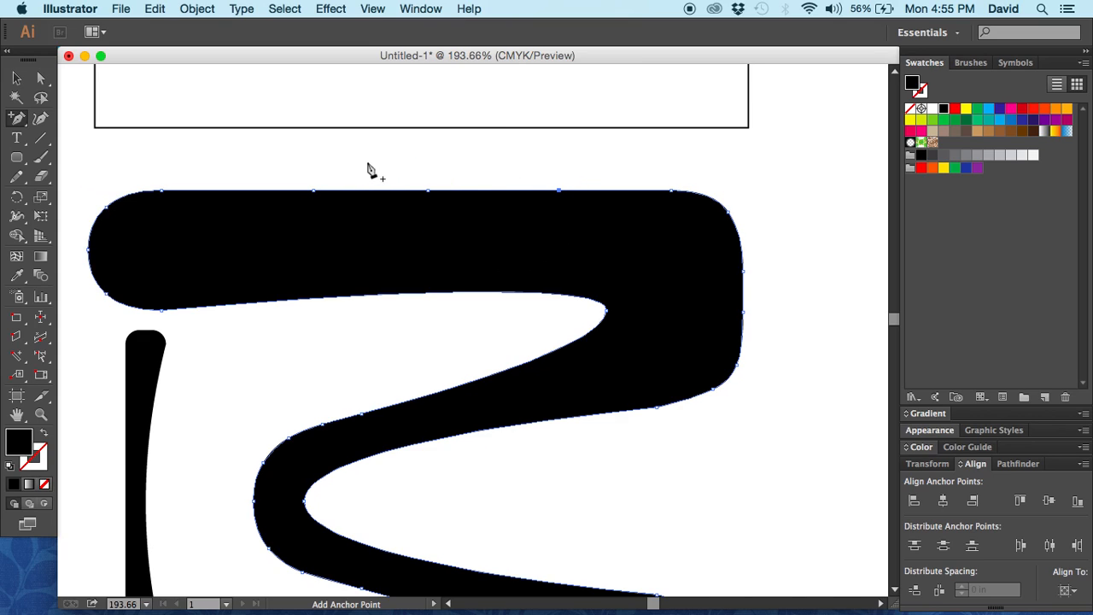
Step: Try forming a wave in the top edge by converting the middle added point with the Anchor Point tool, and undo the change
click(426, 189)
click(41, 79)
drag(16, 118, 94, 177)
drag(427, 190, 429, 270)
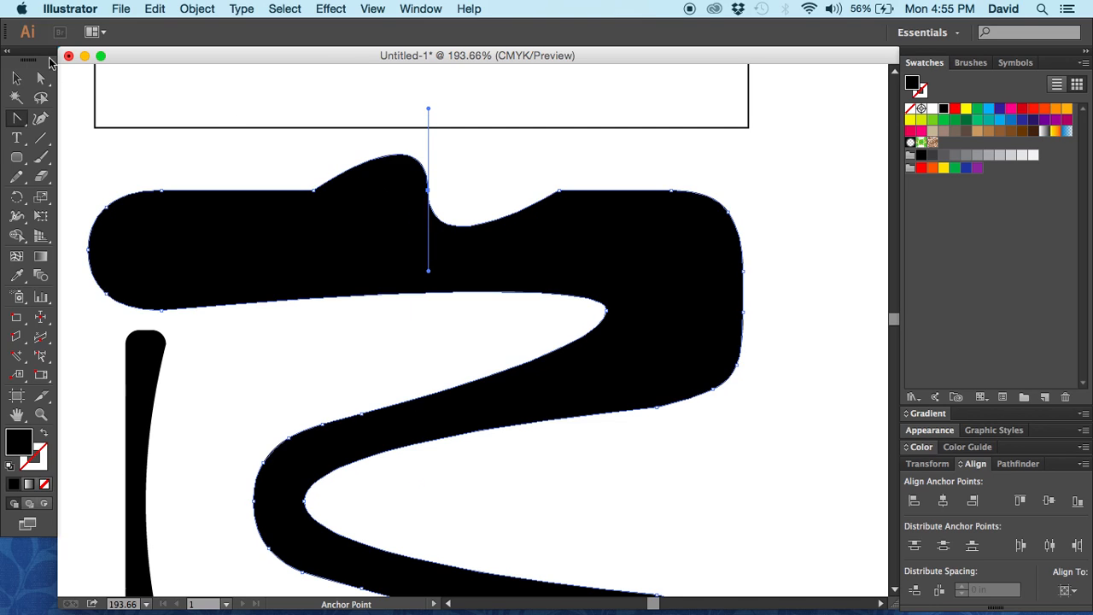
click(16, 78)
click(87, 152)
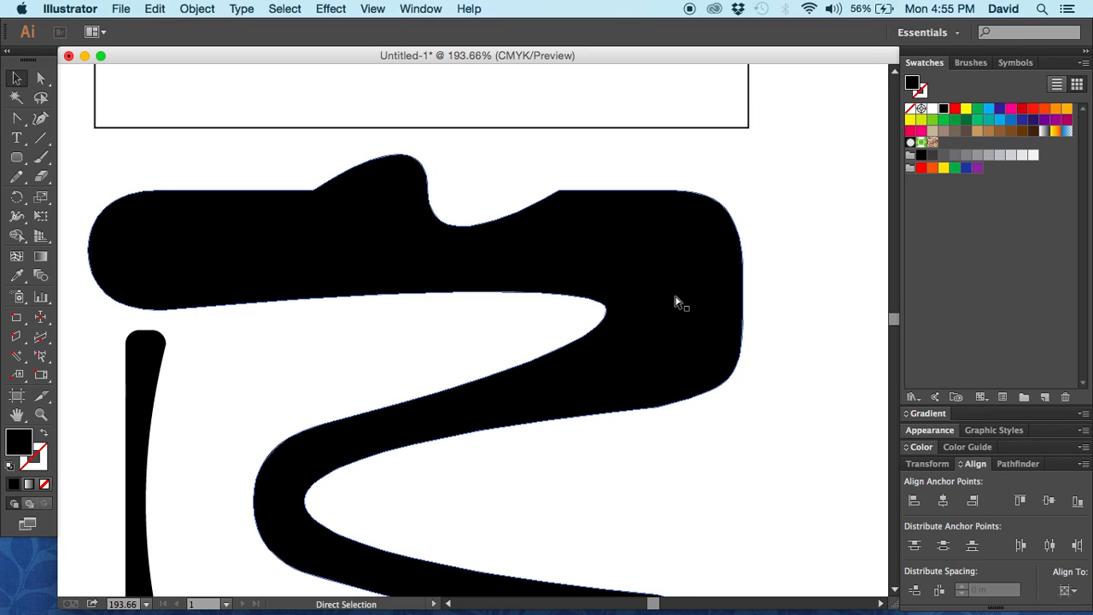
key(super+minus)
key(super+z)
key(super+z)
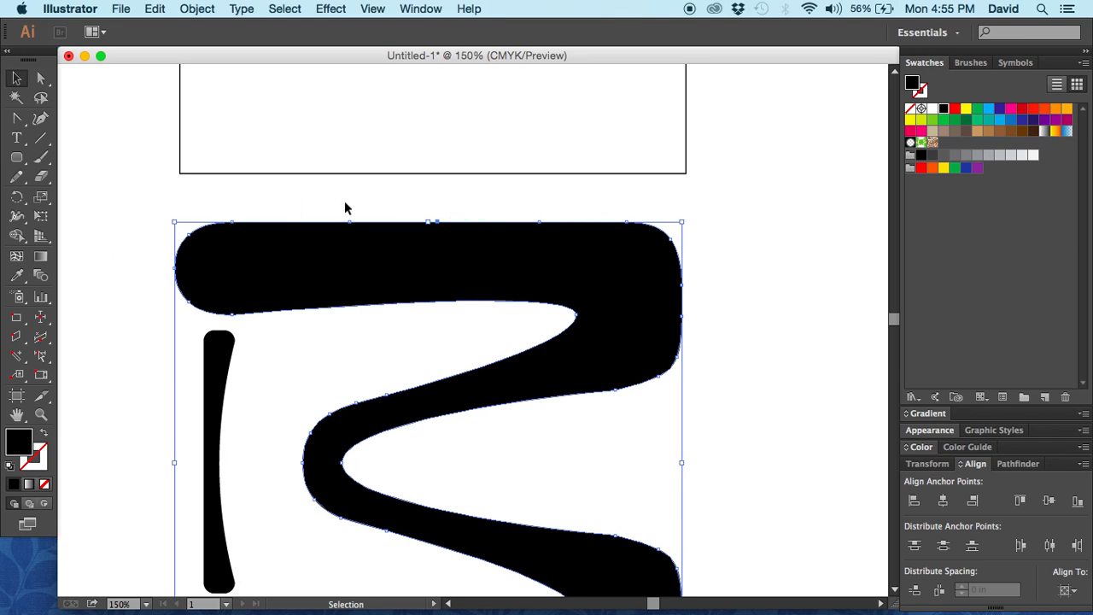
Step: Pull vertical handles out of the middle added anchor point to shape the top edge into a hump and a dip
click(17, 117)
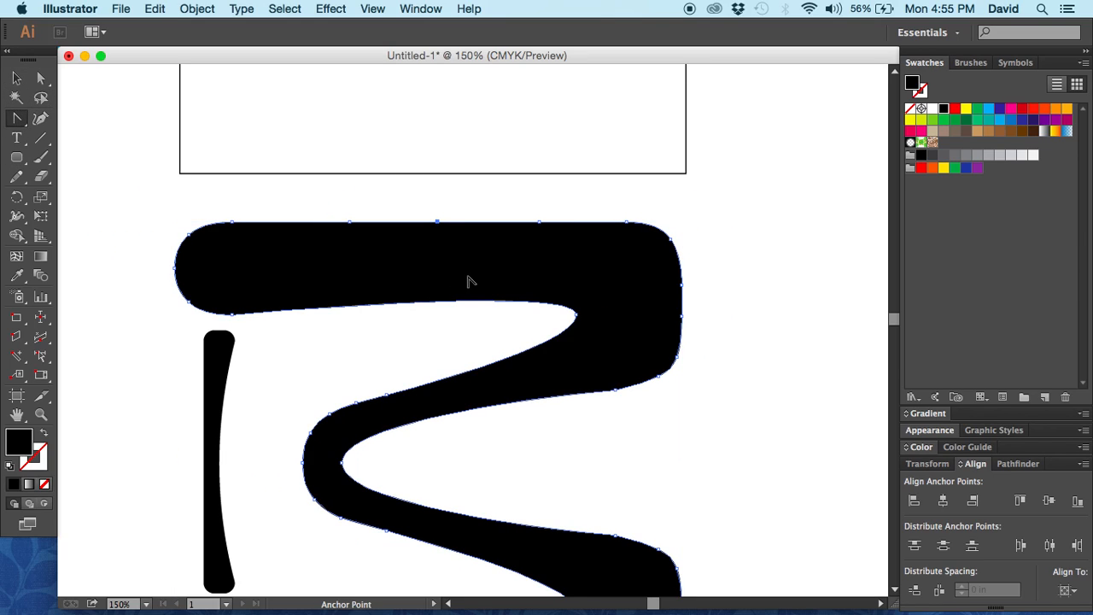
drag(438, 222, 439, 300)
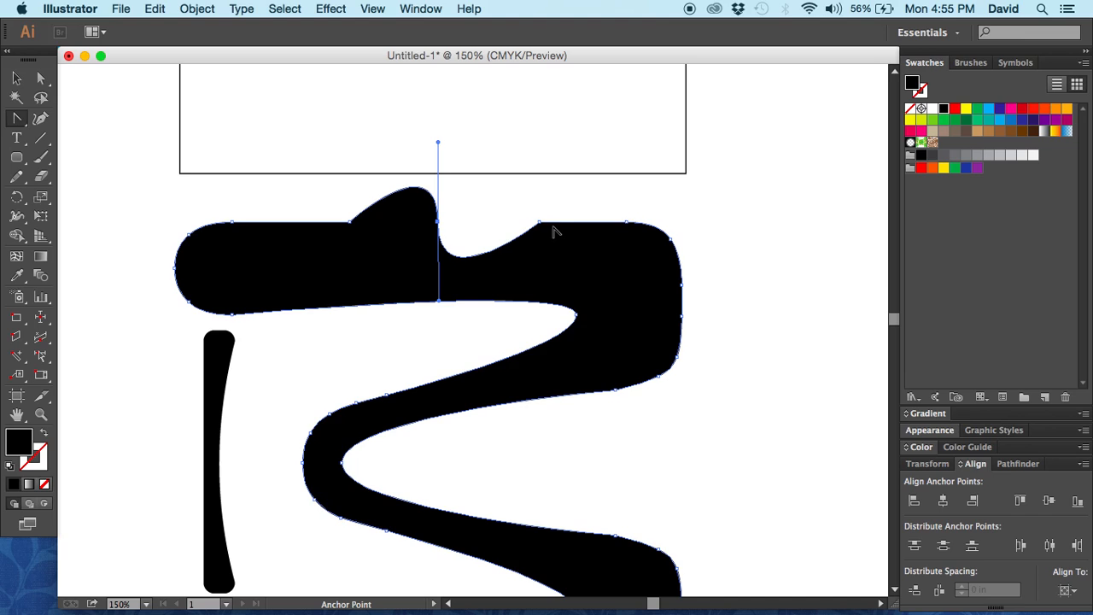
Step: Undo the vertical handles and pull shorter diagonal handles out of the middle added point to form a gentle wave in the top edge
key(super+z)
drag(441, 226, 488, 240)
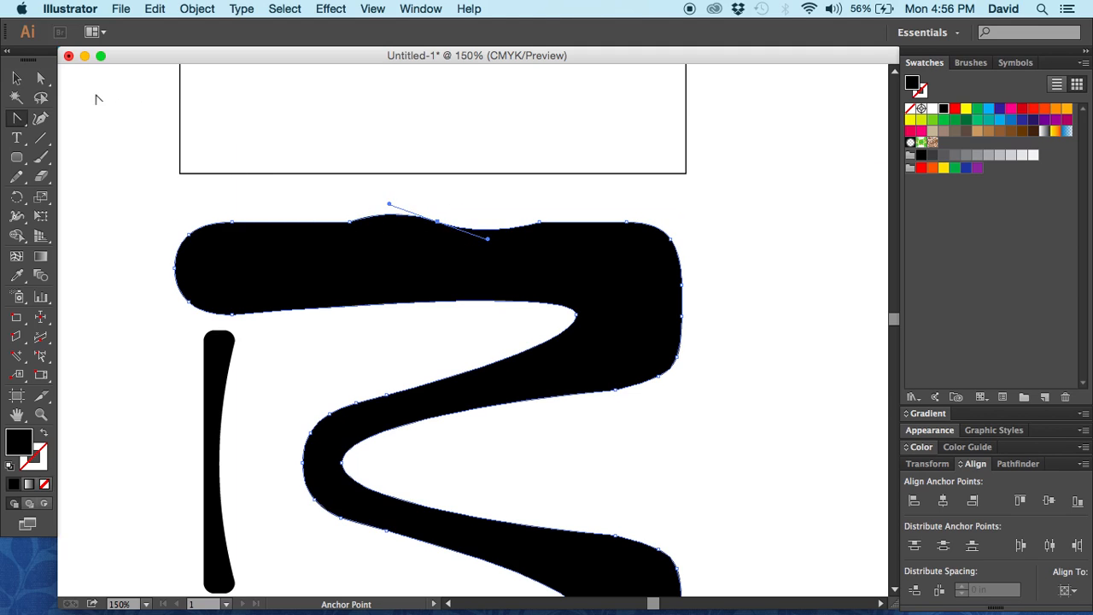
click(16, 78)
click(111, 168)
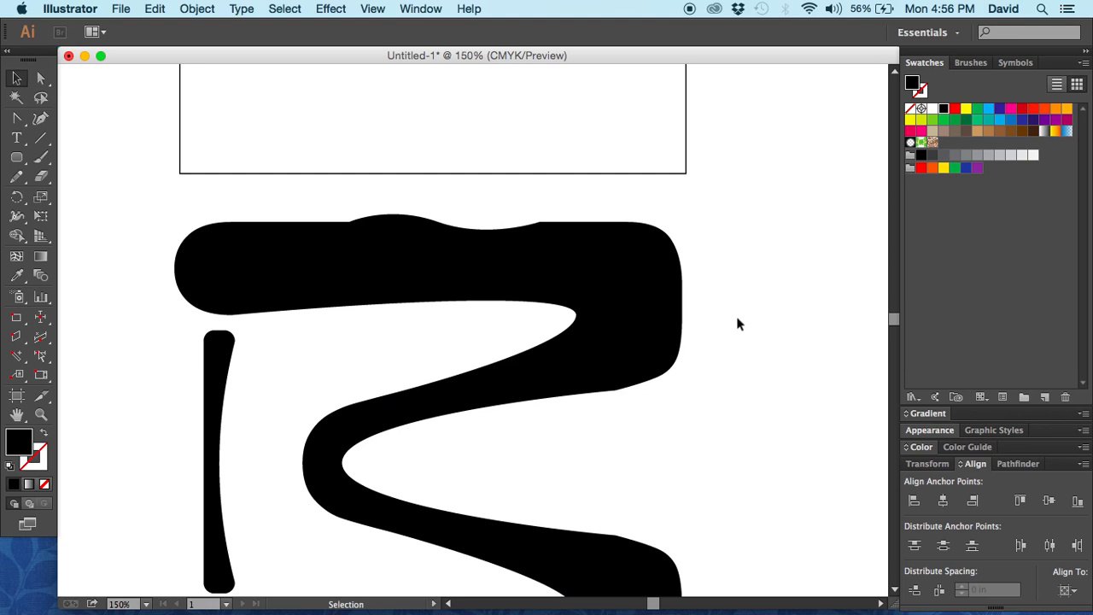
Step: Delete the three added anchor points from the upper arm's top edge with the Delete Anchor Point tool
drag(756, 414, 730, 304)
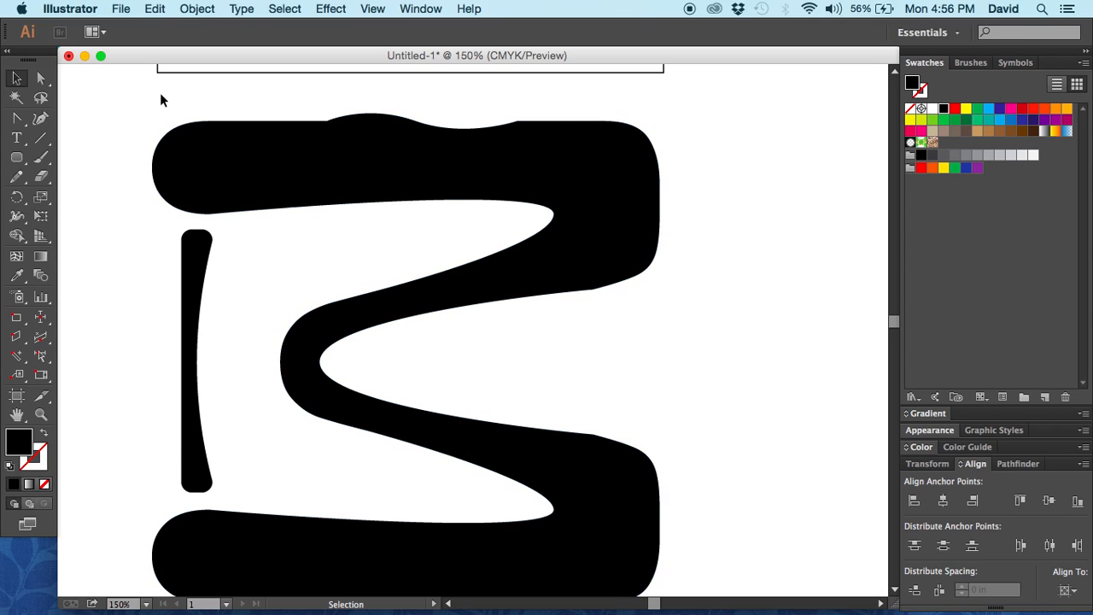
click(21, 123)
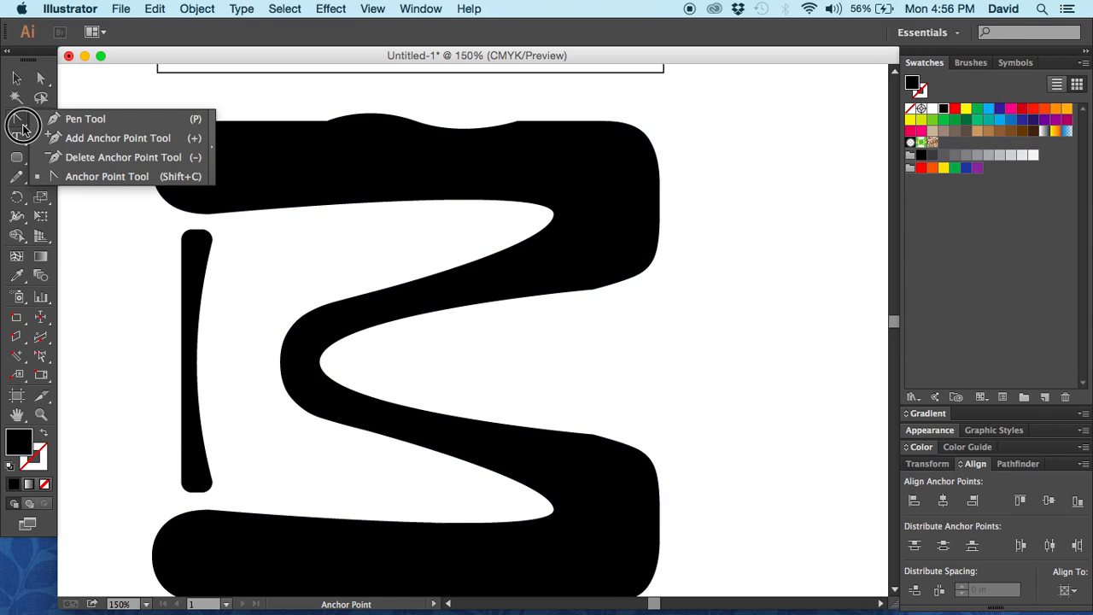
drag(23, 128, 58, 160)
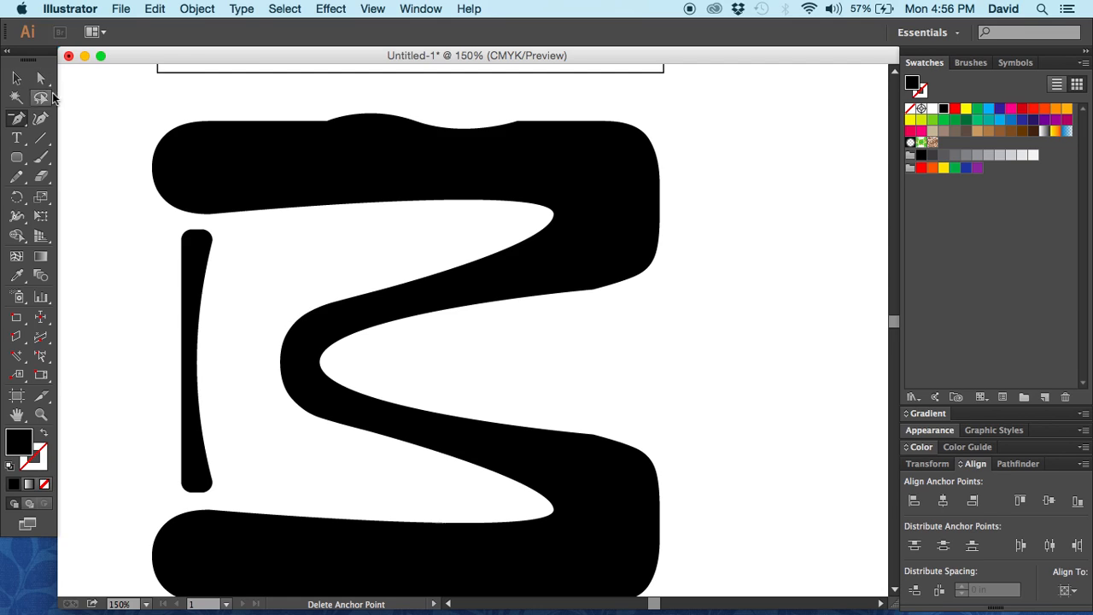
click(416, 125)
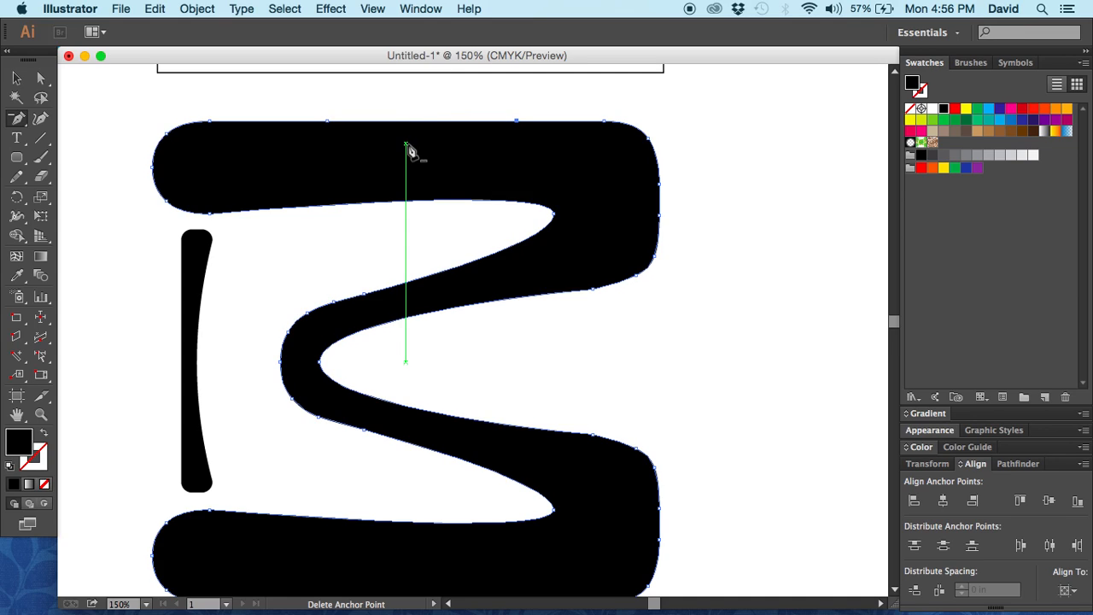
click(517, 121)
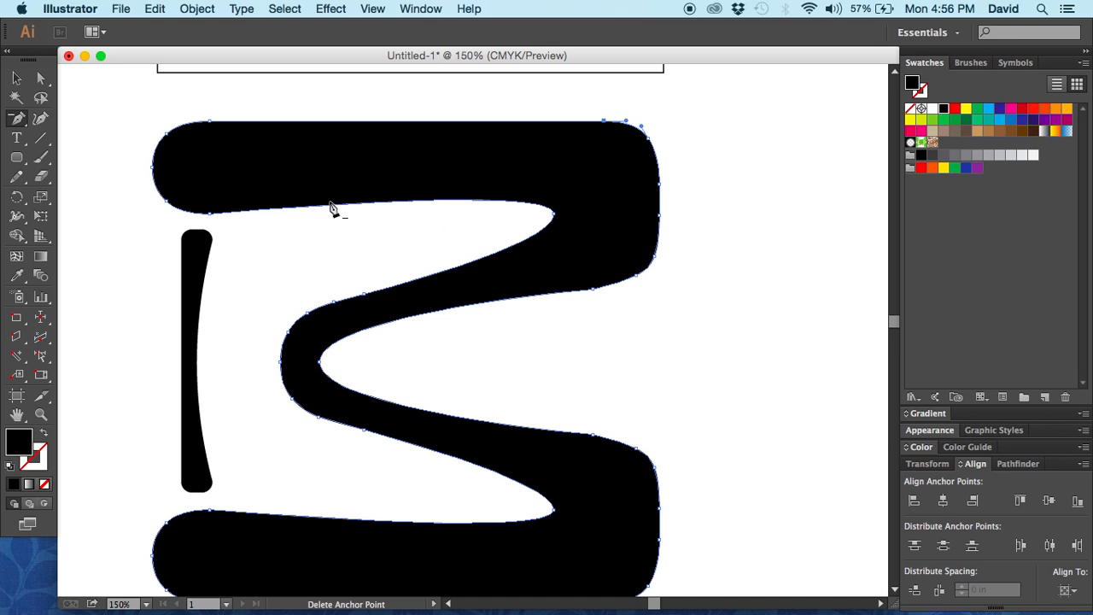
Step: Try deleting the outermost anchor point of the upper arm's rounded end, and undo the deletion
click(153, 169)
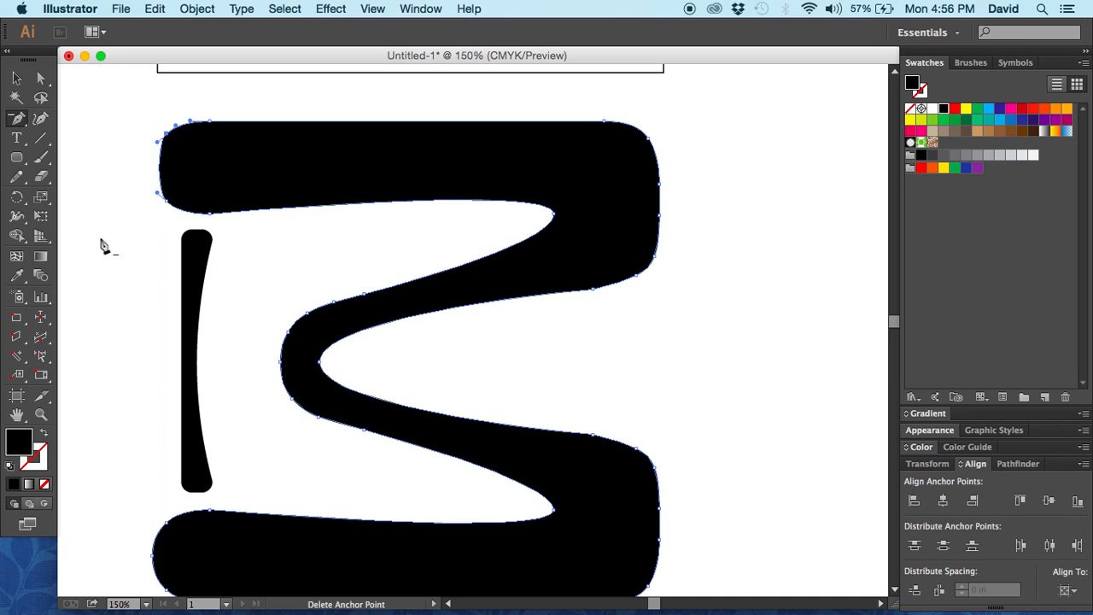
key(cmd+z)
key(z)
drag(124, 100, 329, 268)
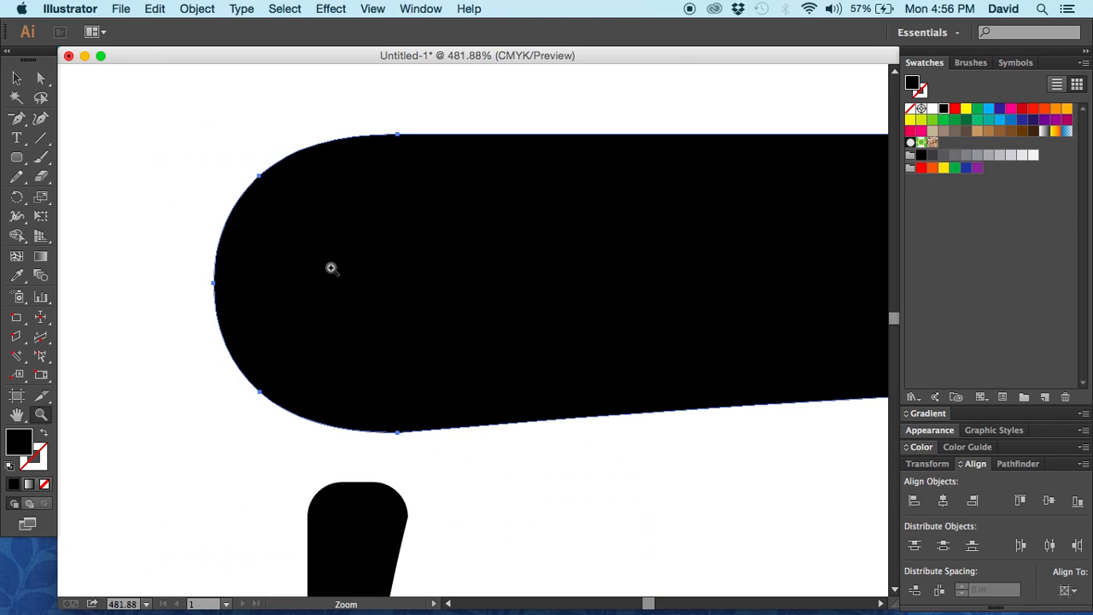
scroll(441, 237, down, 2)
click(23, 123)
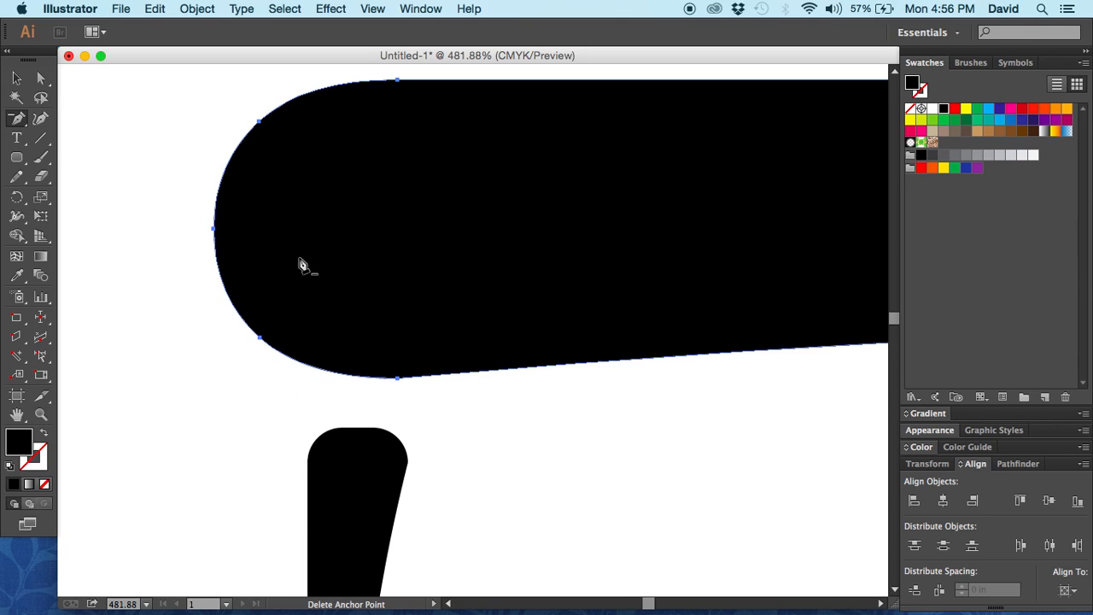
click(215, 232)
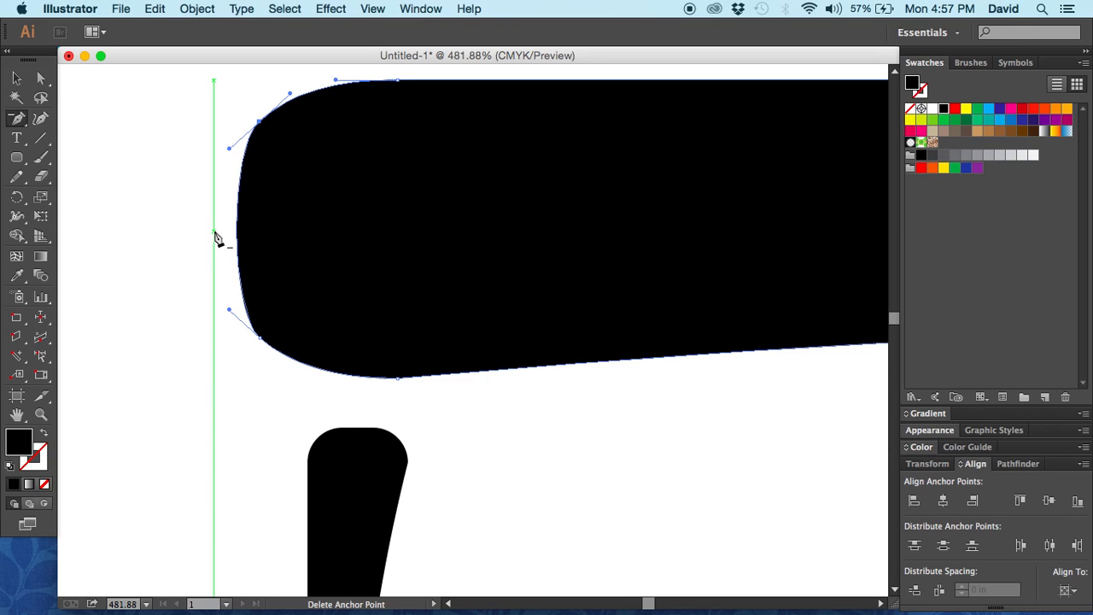
key(super+z)
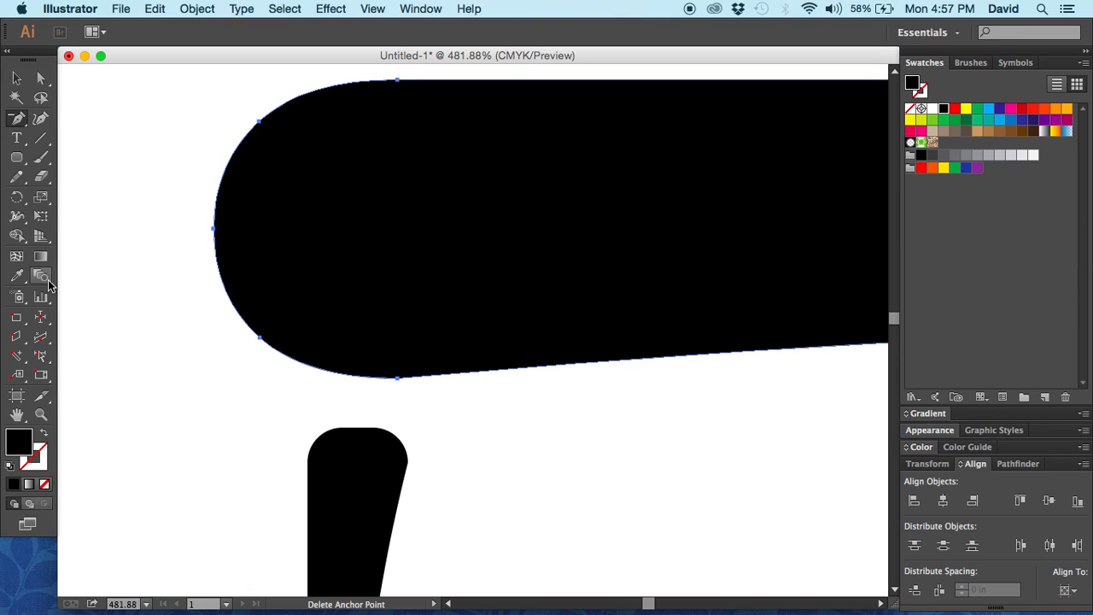
Step: Place a vertical guide across the upper arm's rounded end and add an anchor point at each place where it crosses the outline
key(super+r)
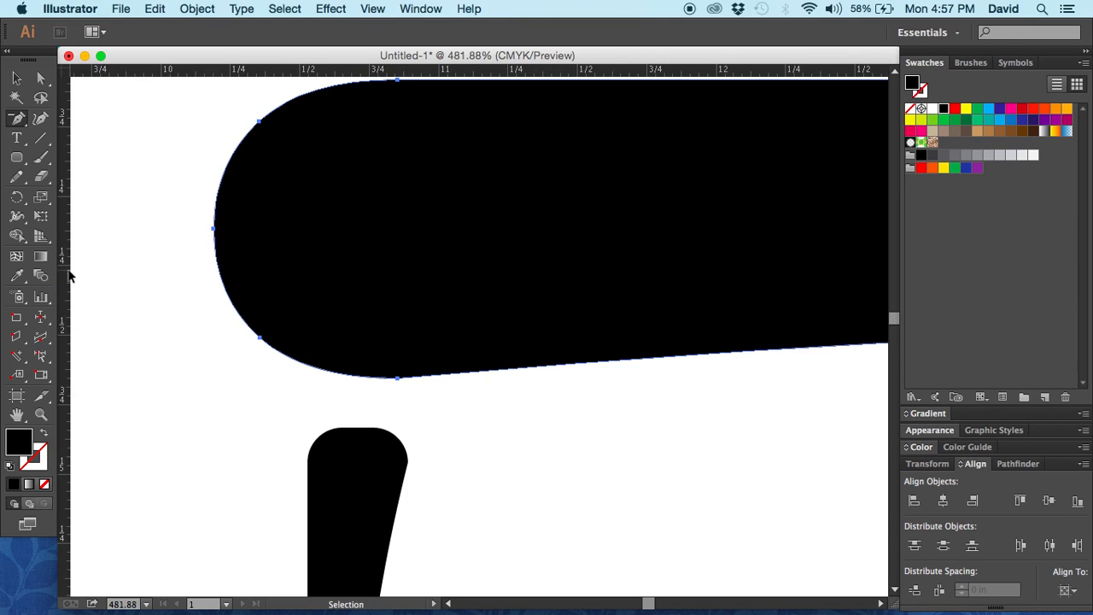
drag(73, 268, 231, 242)
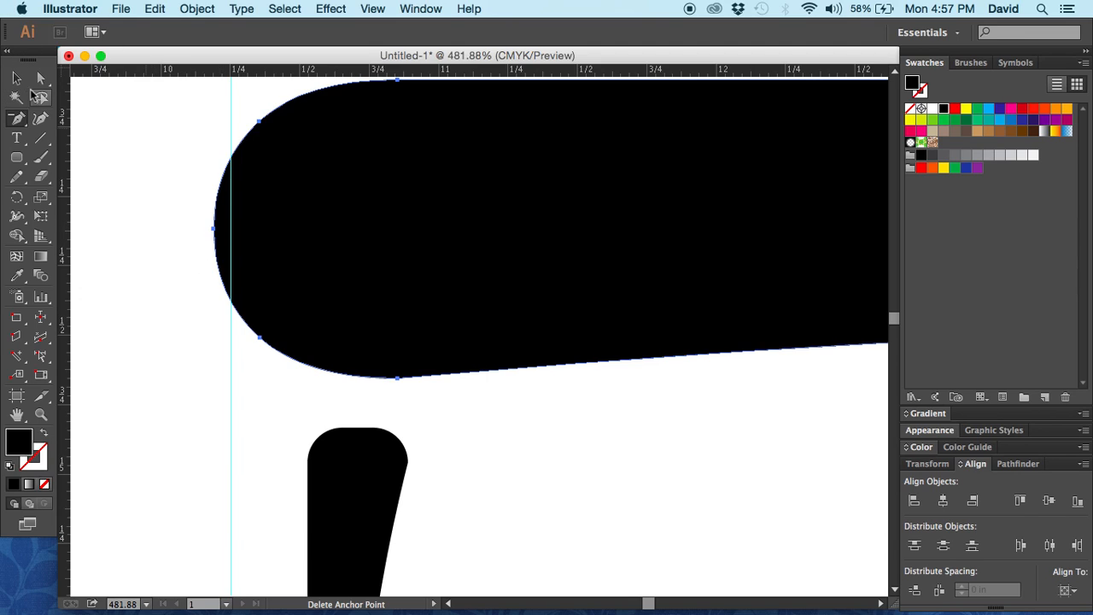
click(19, 118)
click(20, 119)
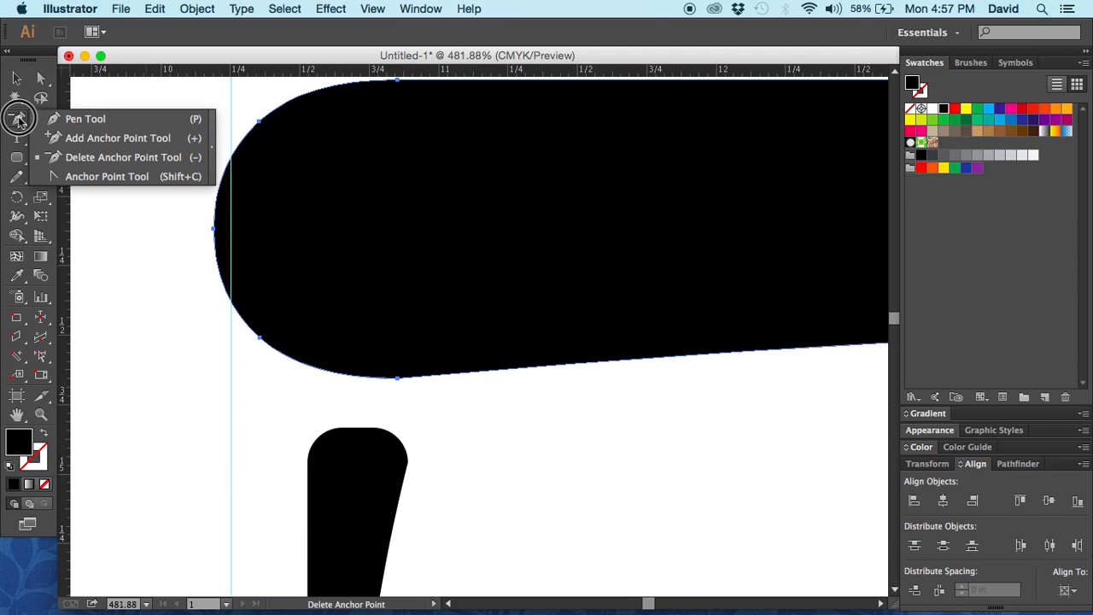
drag(19, 119, 102, 143)
click(232, 165)
click(234, 305)
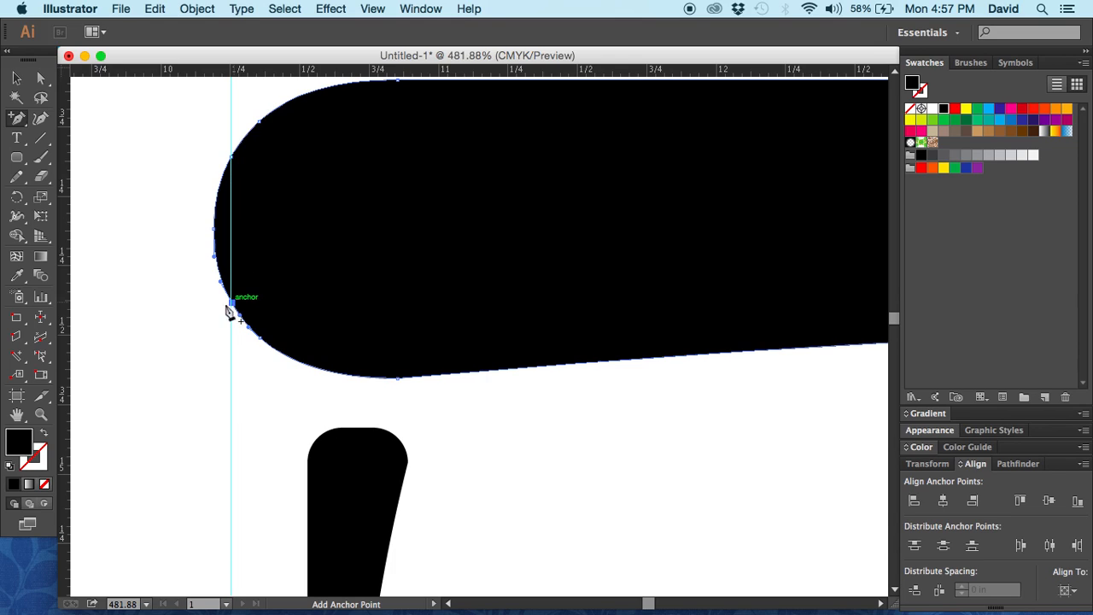
Step: Delete the outermost anchor point of the rounded end and convert the two points on the guide to corner points
drag(16, 118, 73, 165)
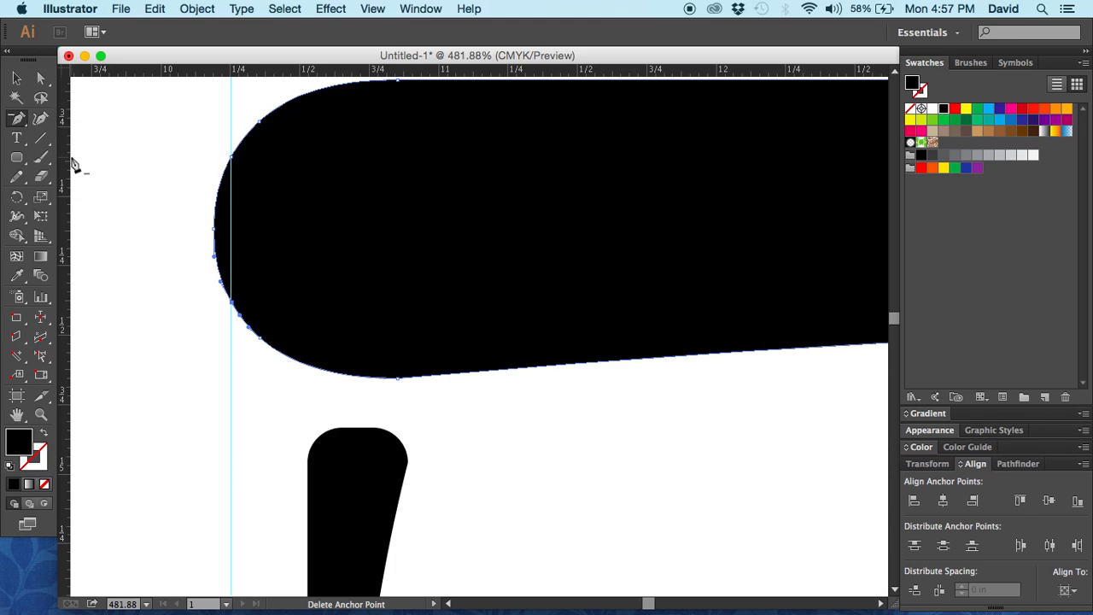
click(215, 232)
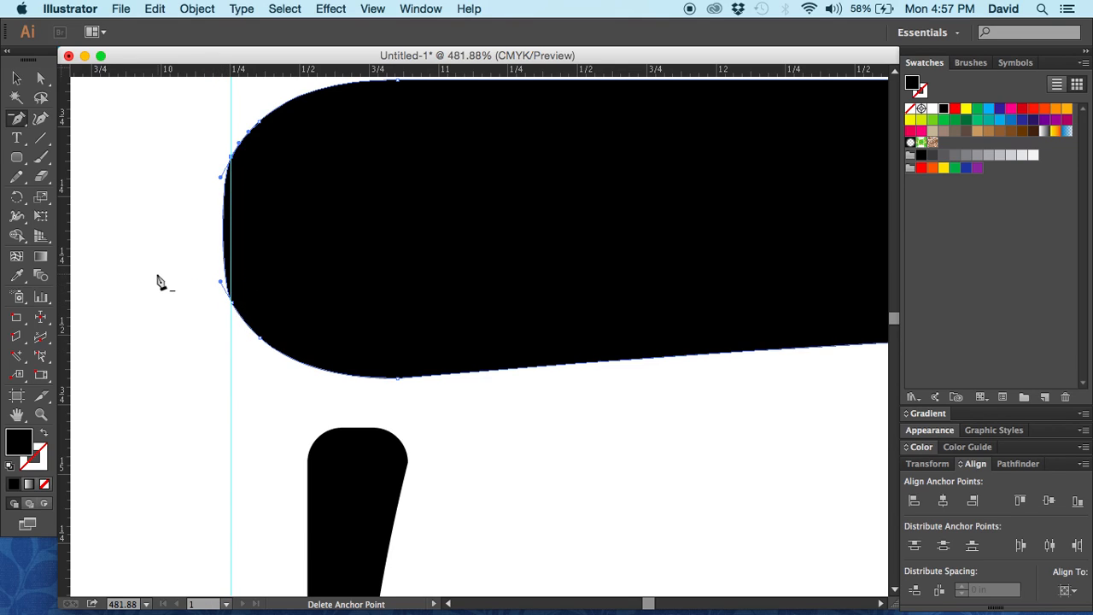
click(19, 123)
drag(19, 123, 120, 184)
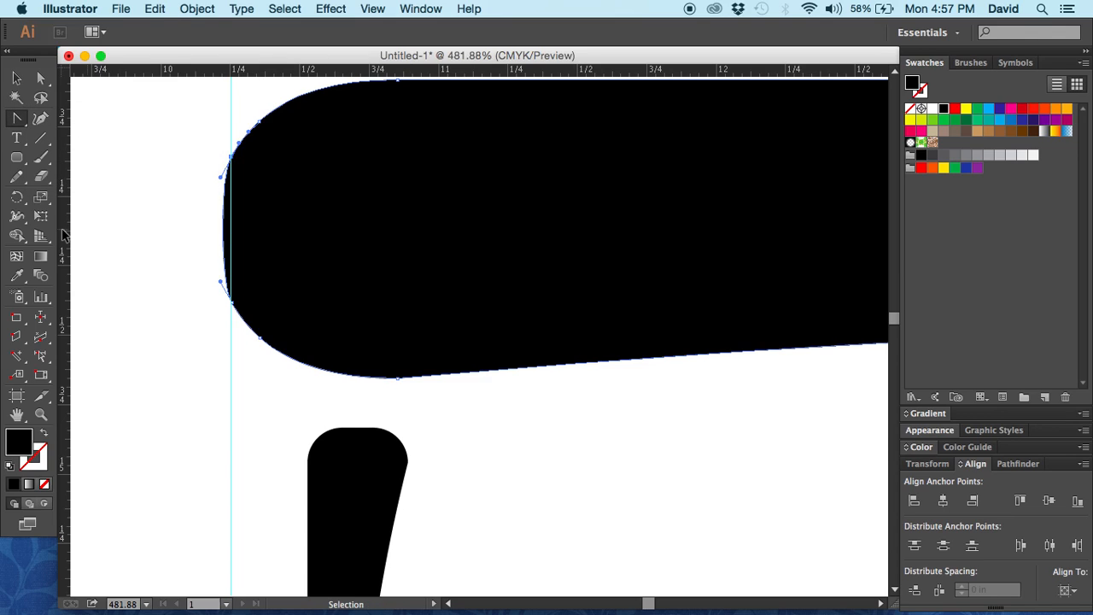
click(230, 156)
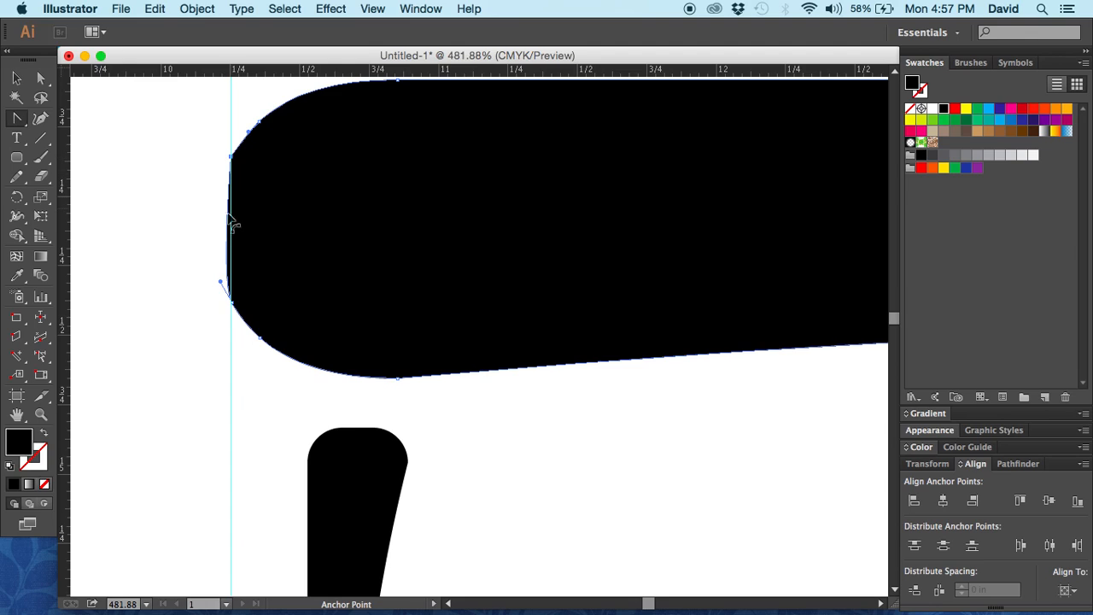
click(232, 301)
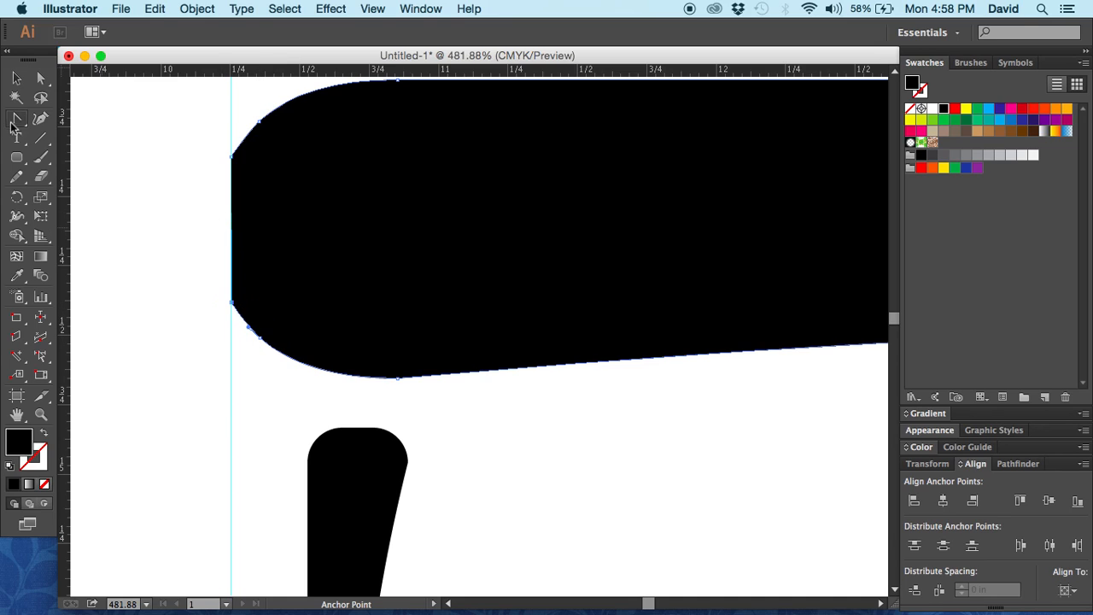
Step: Deselect the letter, hide the guides, and examine the flattened end of the upper arm up close
click(19, 81)
click(220, 353)
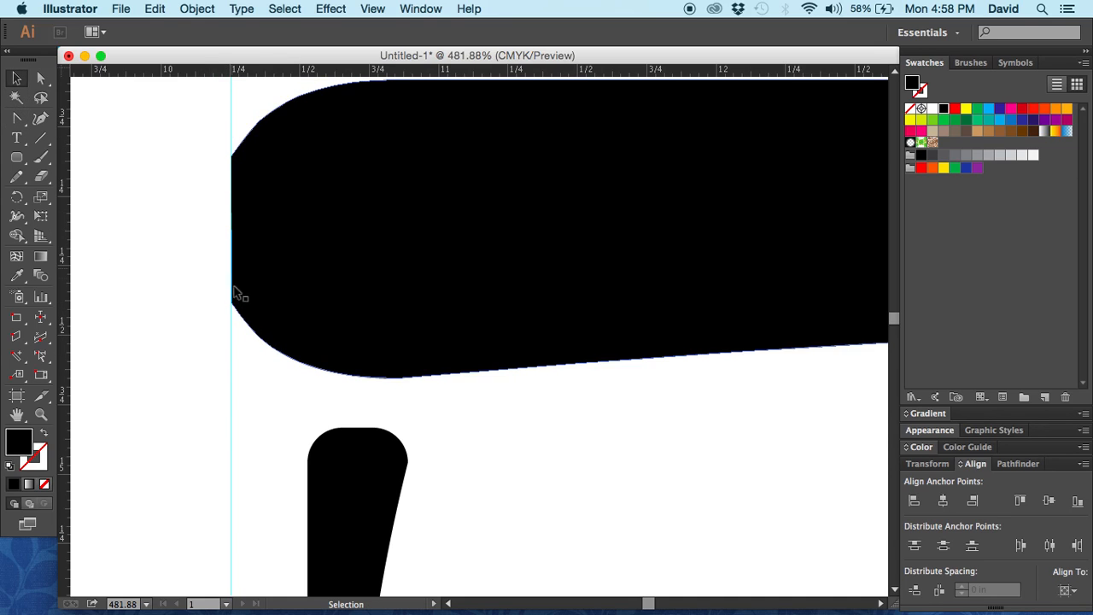
key(super+semicolon)
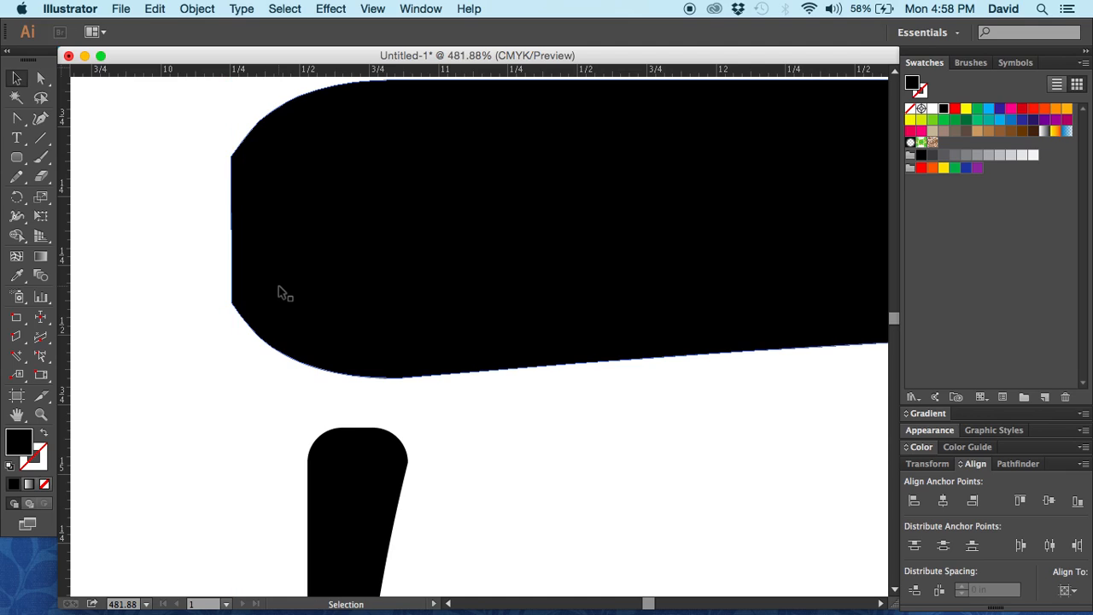
key(z)
drag(184, 128, 368, 356)
drag(466, 331, 405, 324)
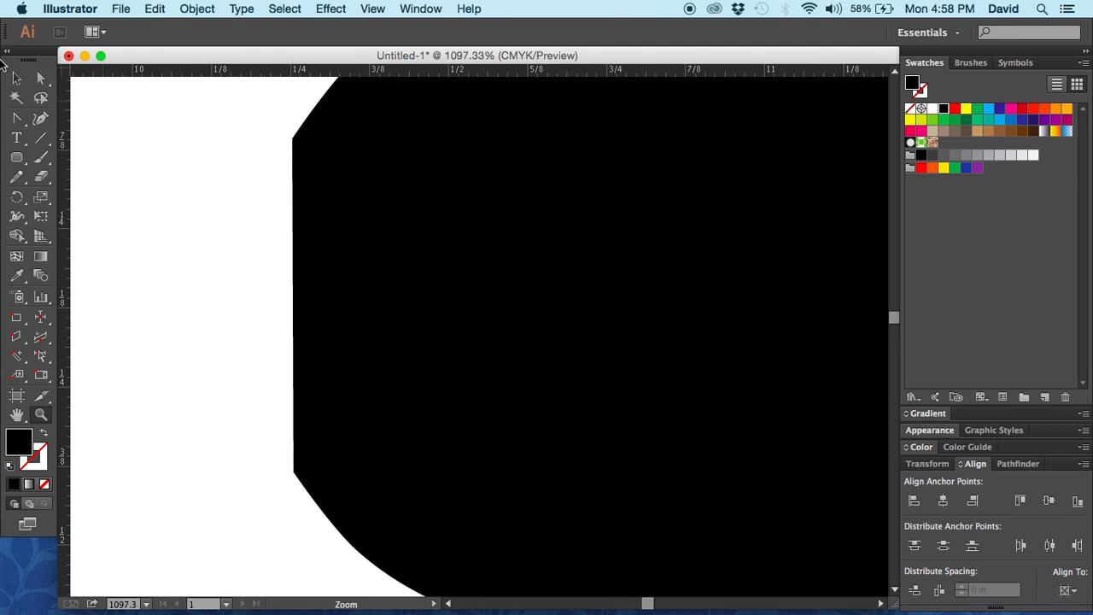
click(44, 78)
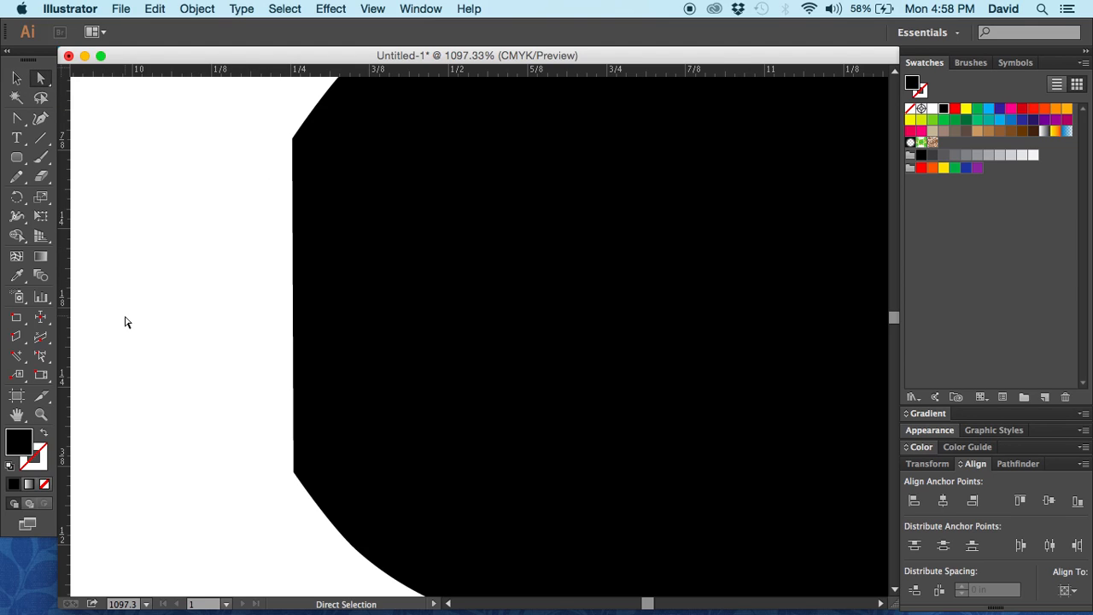
key(super+minus)
key(super+minus)
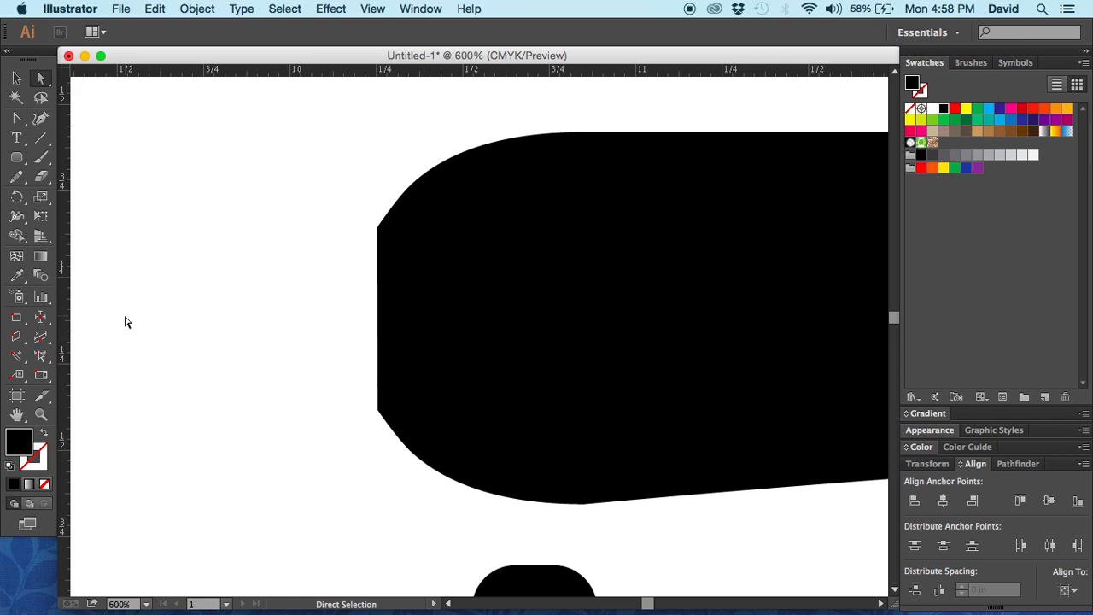
Step: Undo the two corner conversions and move the curved end segment inward with the Direct Selection tool to straighten it
key(super+z)
key(super+z)
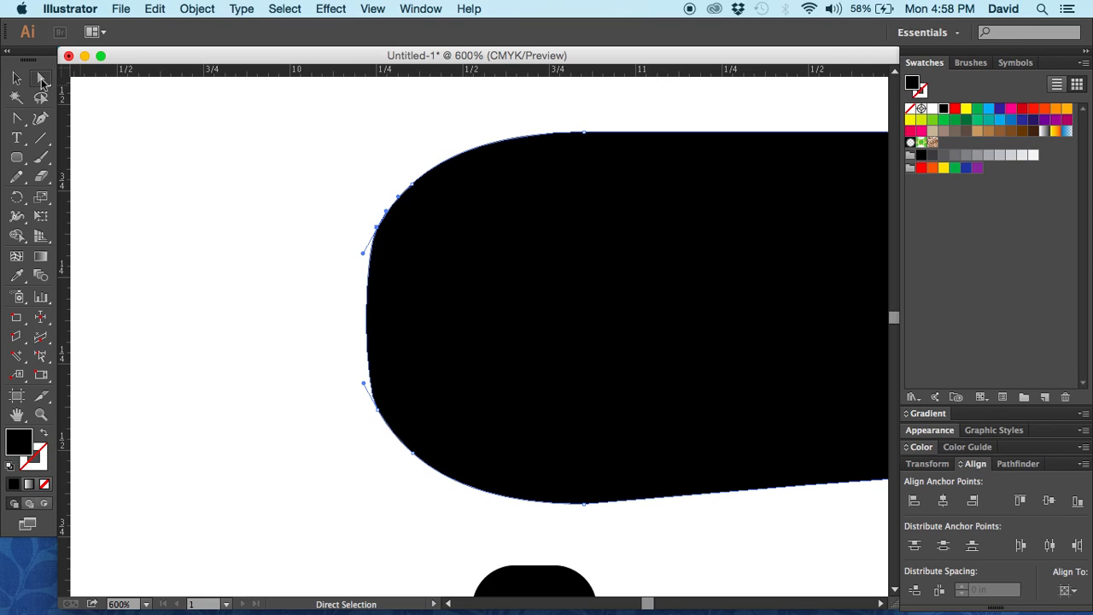
click(310, 310)
click(365, 320)
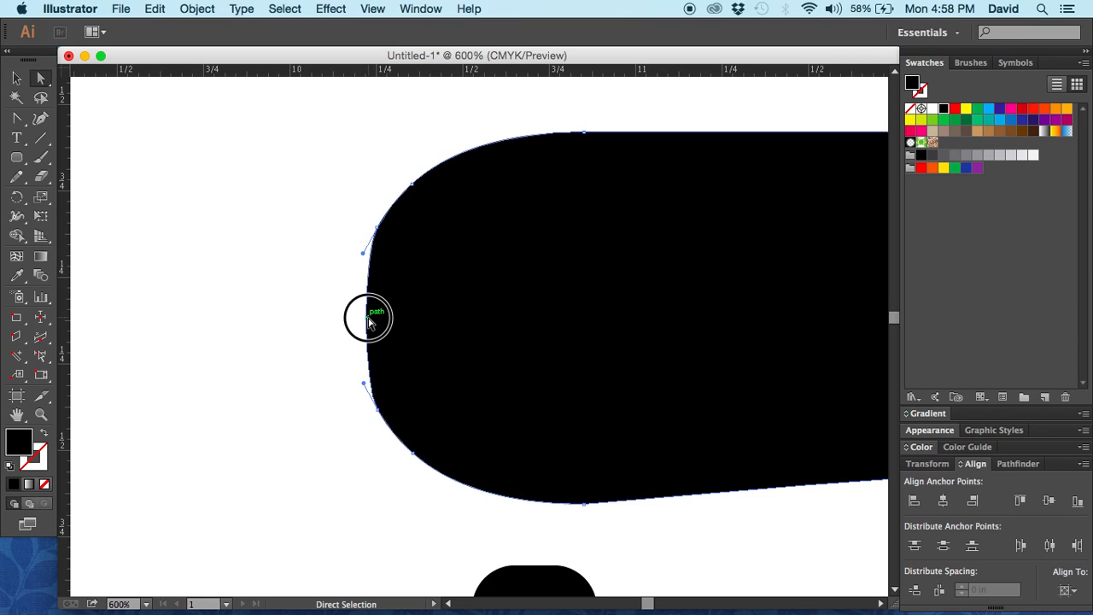
click(368, 323)
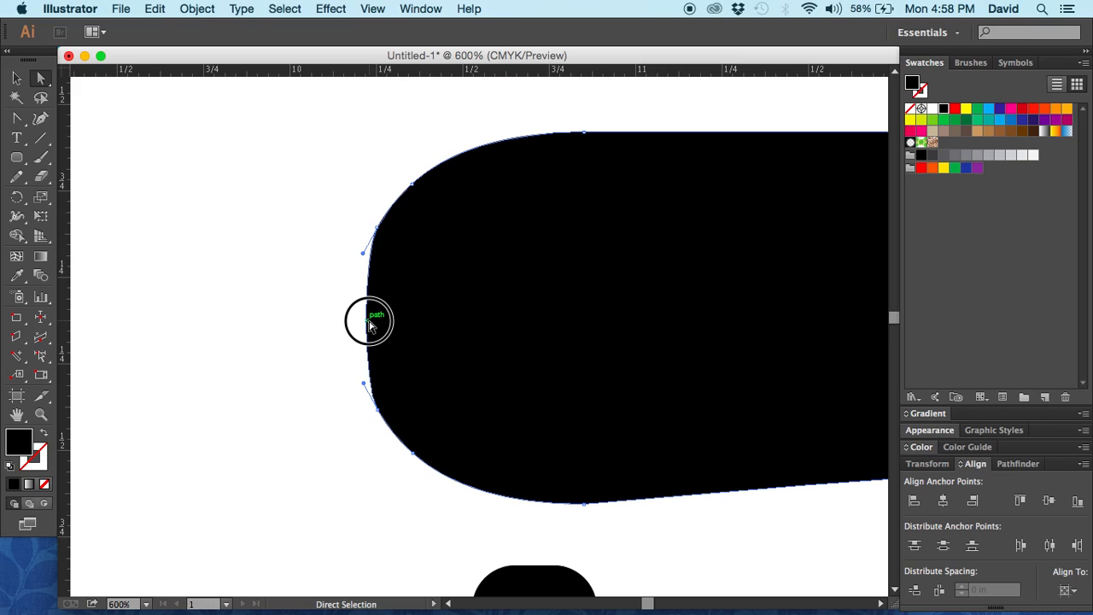
drag(368, 323, 379, 321)
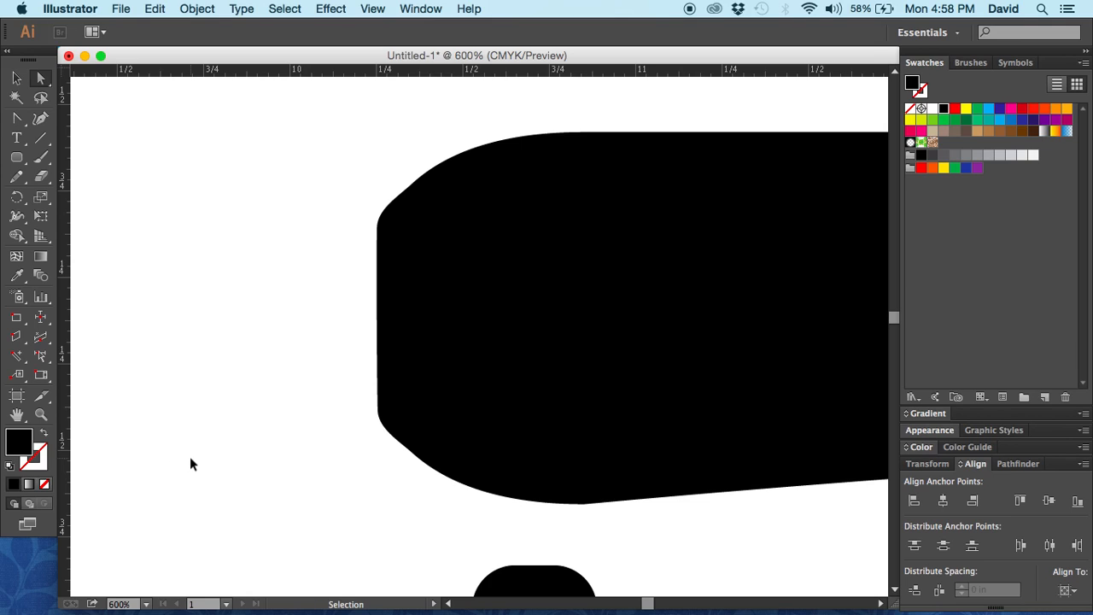
Step: Select the rotated M and the narrow bar beside it, and delete both shapes completely
key(super+minus)
key(super+minus)
key(super+minus)
key(super+minus)
drag(632, 430, 332, 220)
click(334, 349)
click(202, 312)
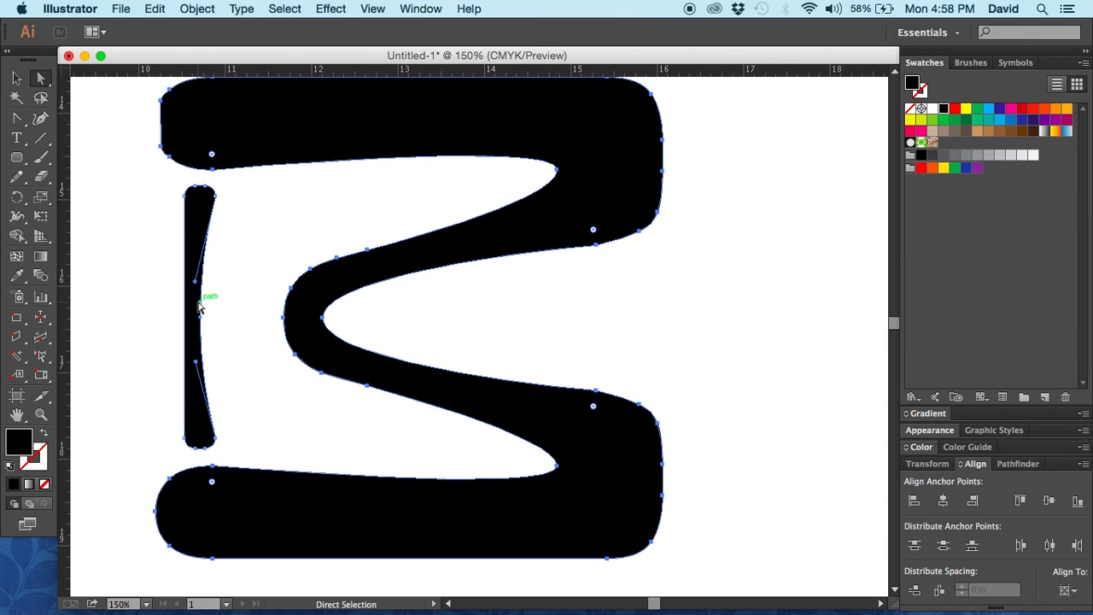
key(Delete)
click(201, 307)
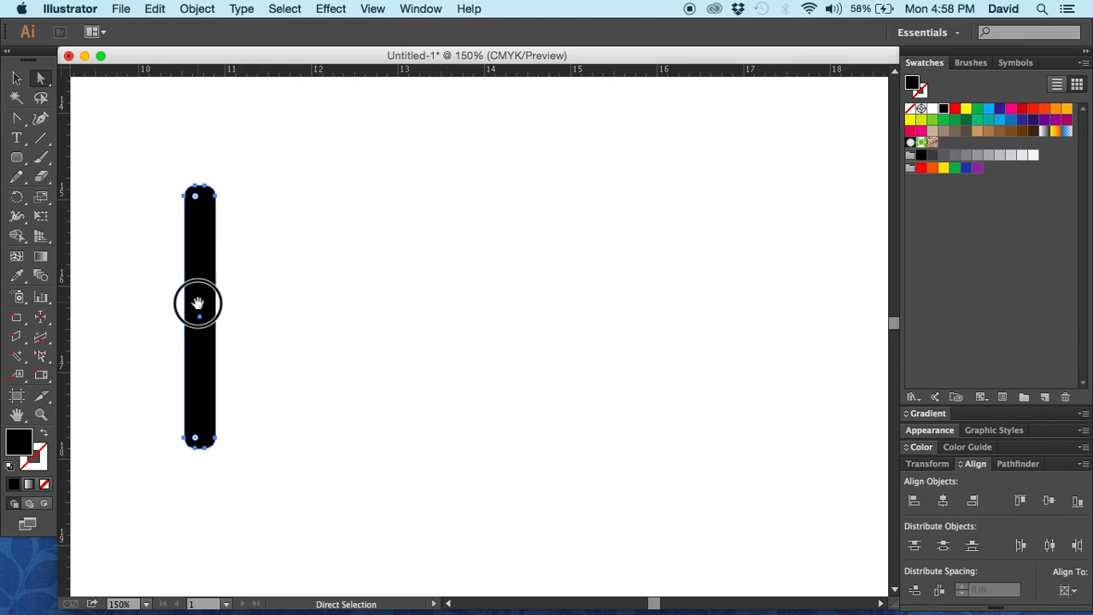
key(Delete)
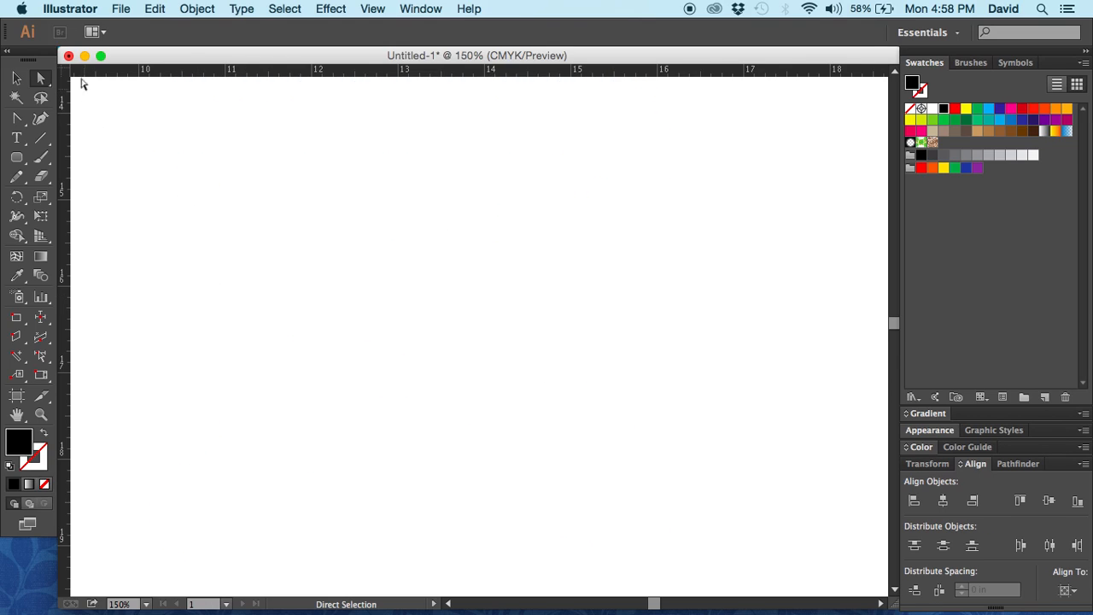
Step: Draw the jagged side of a half pine tree with the Pen tool, making four branch tips widening downward, about 2.5 in tall
click(18, 122)
drag(18, 122, 71, 130)
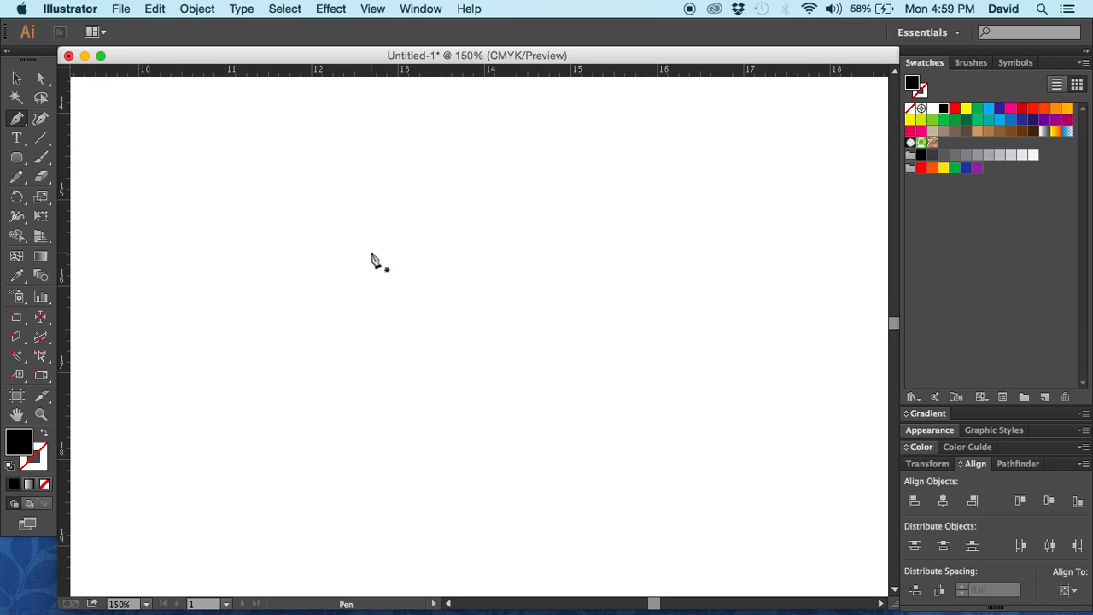
drag(403, 195, 401, 254)
click(399, 243)
click(340, 307)
click(390, 298)
click(315, 367)
click(371, 343)
click(304, 413)
click(394, 359)
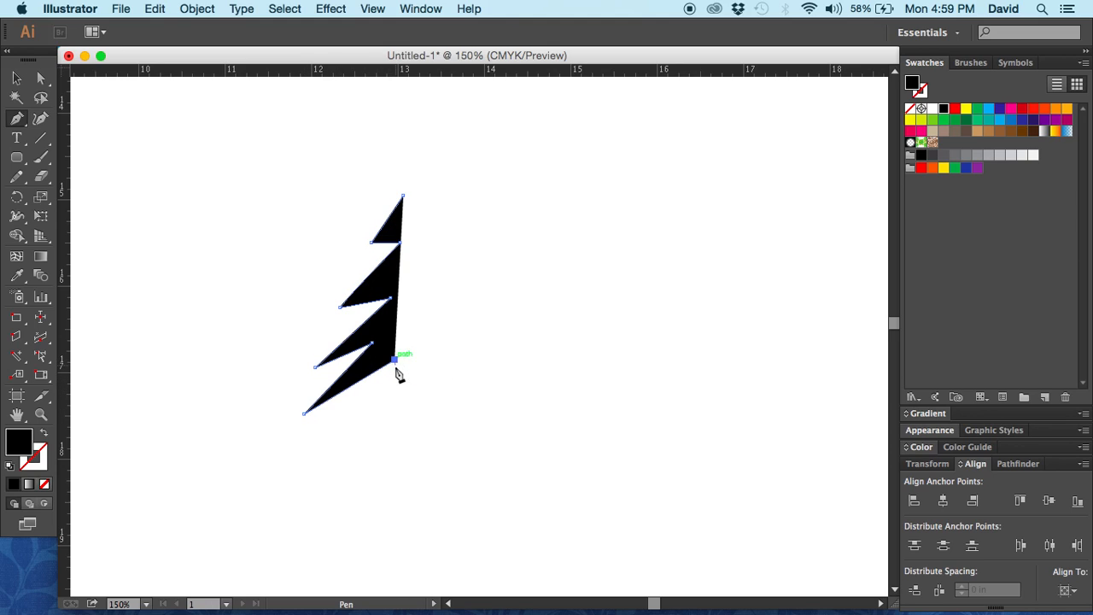
Step: Add a short trunk below the branches, close the half tree with a straight vertical edge up to a pointed top, and deselect it
click(394, 418)
click(403, 419)
click(416, 418)
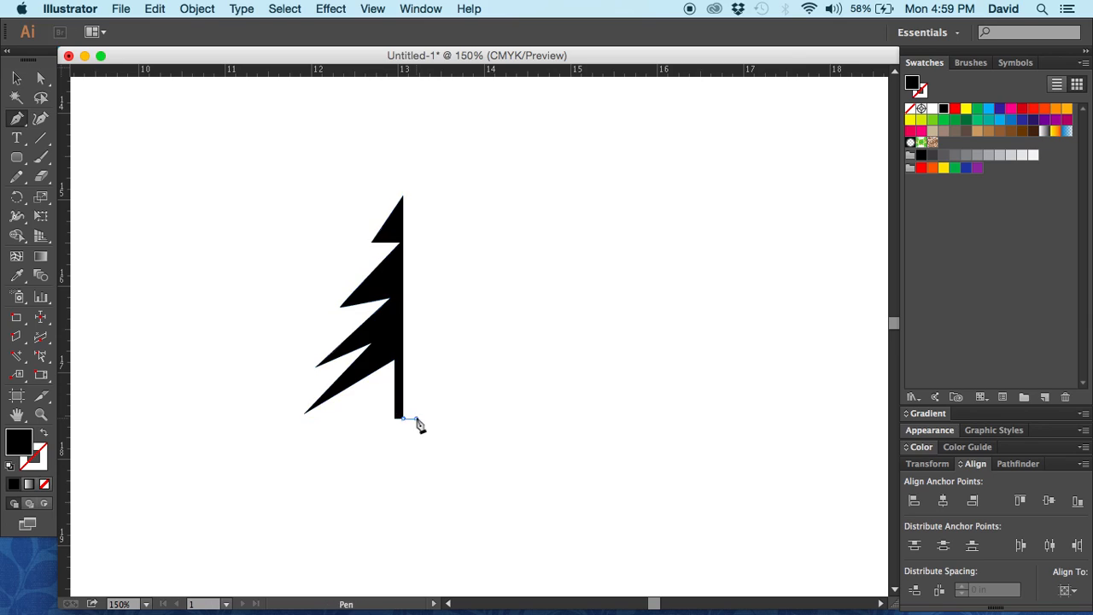
click(416, 180)
click(405, 198)
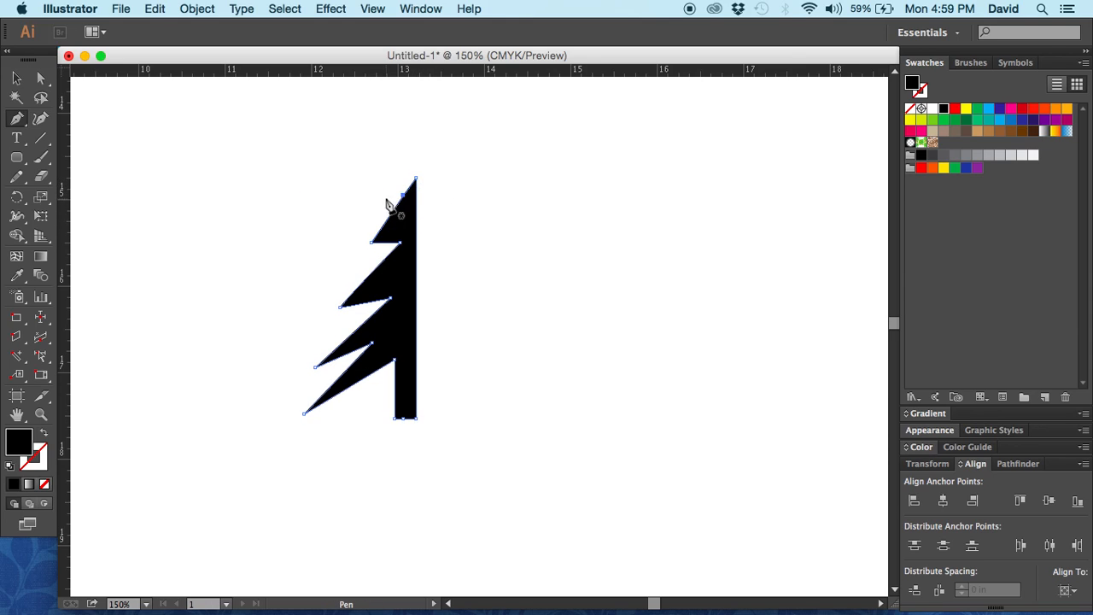
click(19, 78)
click(225, 270)
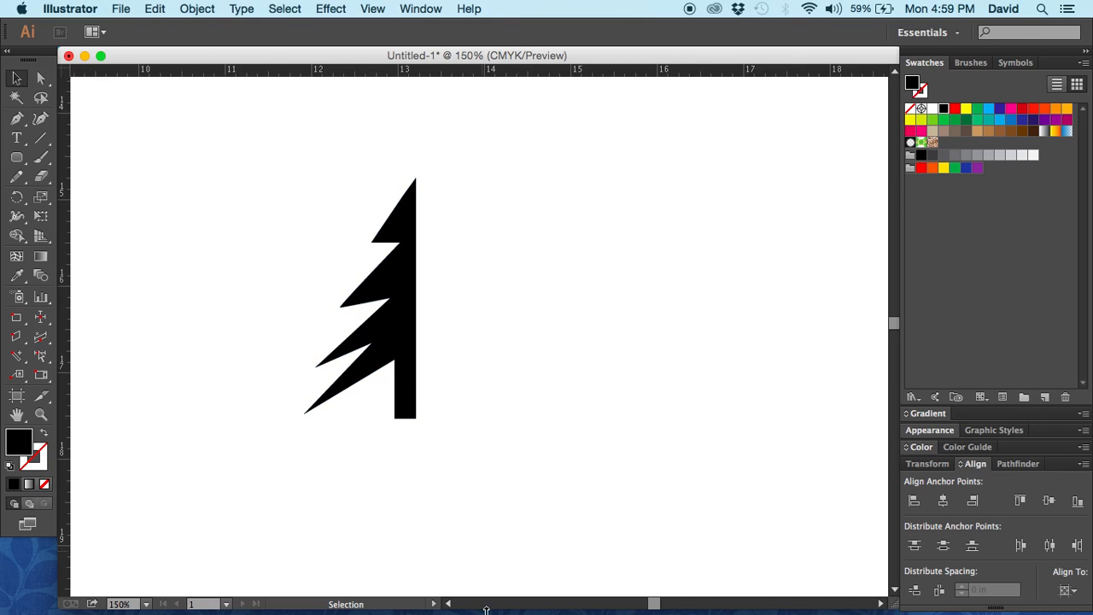
Step: Duplicate the half tree horizontally to the right so the copy's bounding box meets the original's straight edge
click(396, 342)
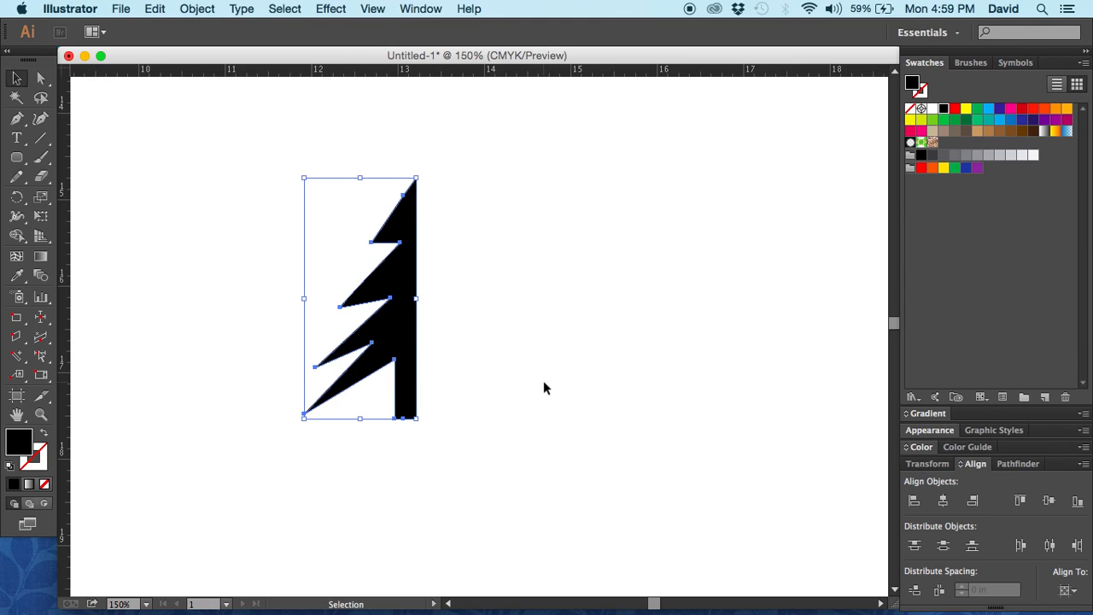
click(409, 321)
drag(411, 321, 520, 323)
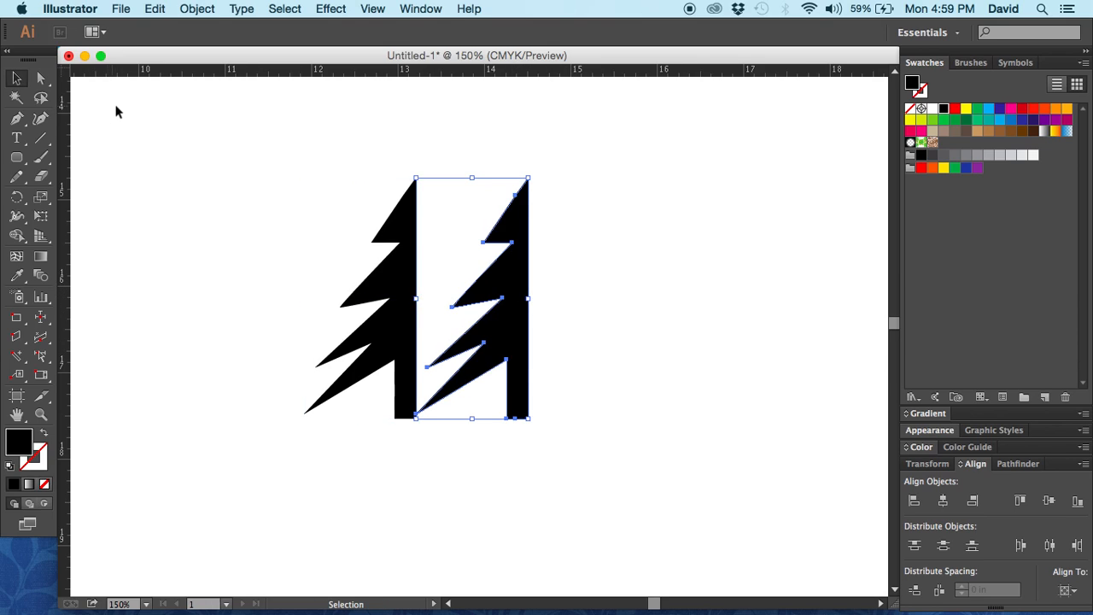
Step: Mirror the copied half across a vertical axis with the Reflect tool to complete a symmetrical tree, and deselect it
click(18, 198)
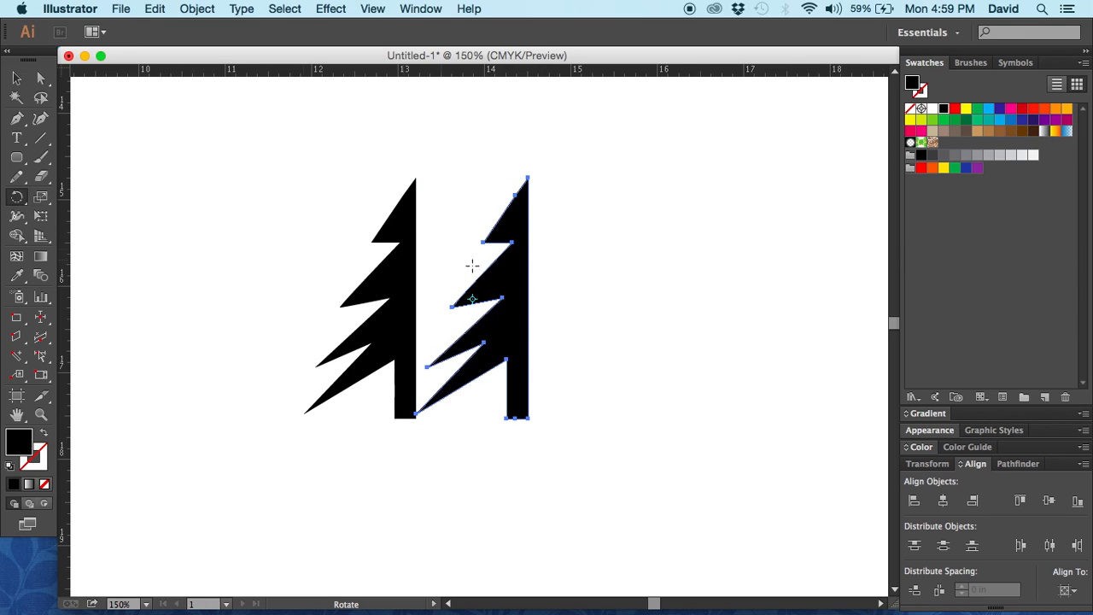
drag(17, 198, 69, 216)
drag(17, 197, 82, 218)
drag(470, 268, 512, 180)
click(23, 81)
click(187, 208)
click(217, 307)
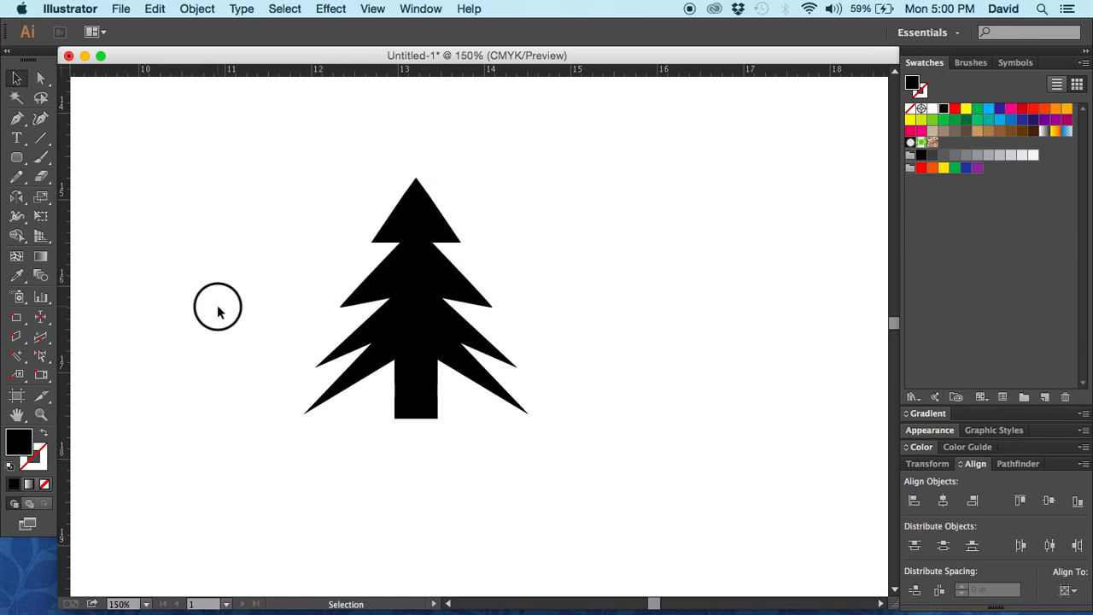
Step: Select both tree halves and merge them into a single shape with the Pathfinder Unite mode
drag(566, 453, 342, 299)
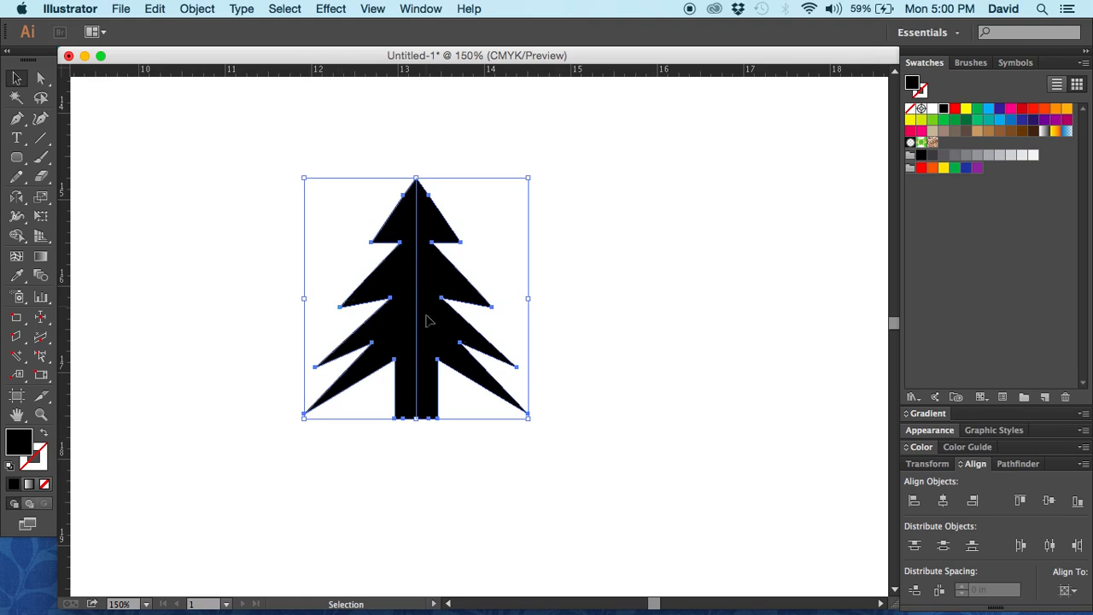
click(1016, 464)
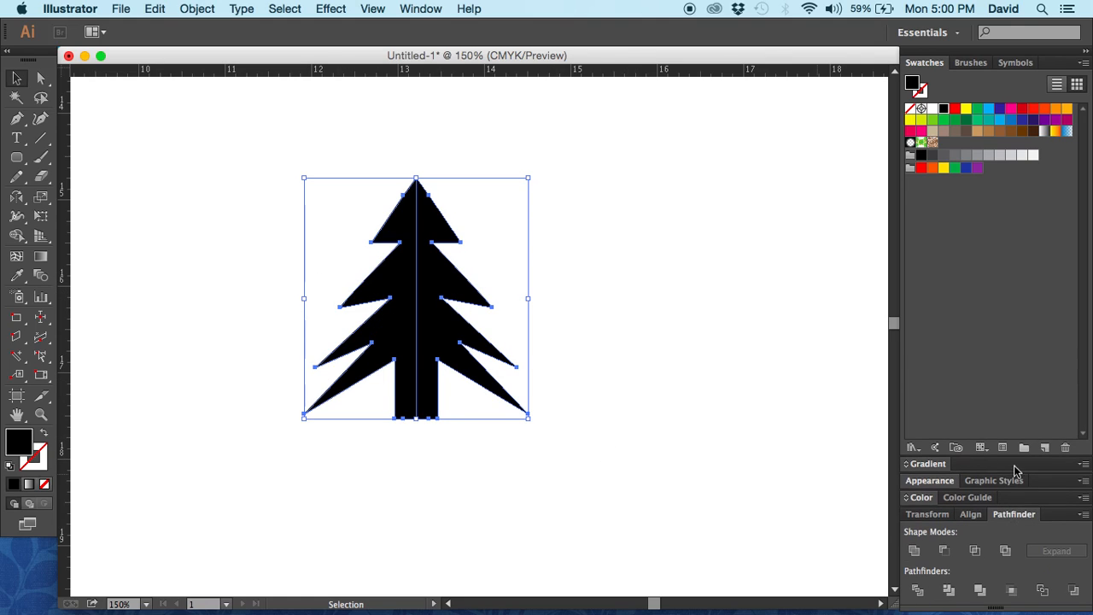
click(914, 550)
click(631, 435)
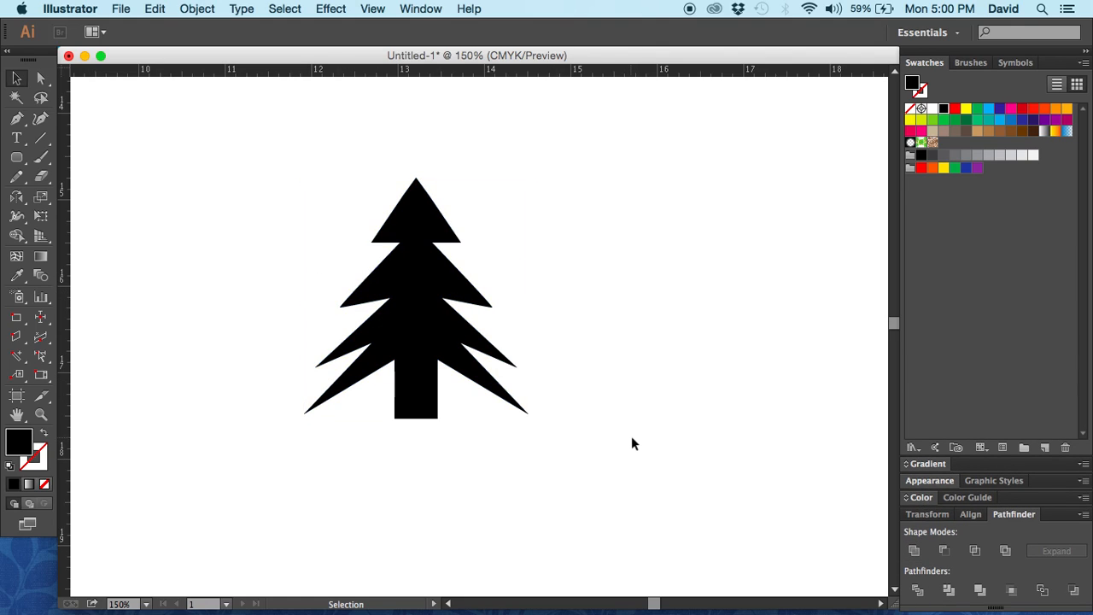
Step: Fill the merged tree with the green swatch from the bright color group and deselect it
click(396, 340)
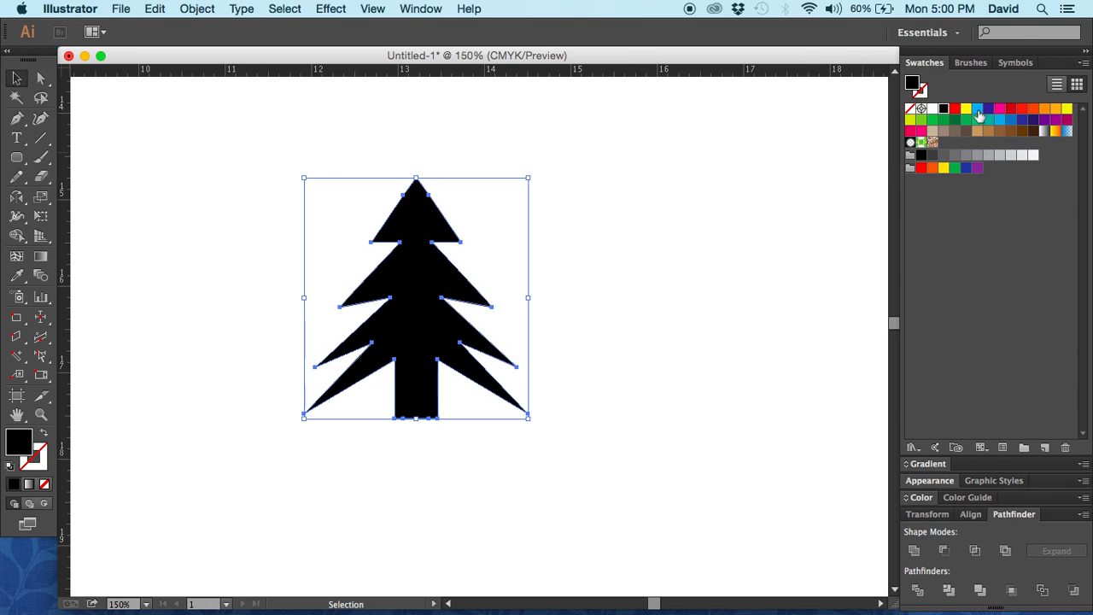
click(952, 169)
click(634, 256)
Step: Move the green tree about 0.8 in right and 0.25 in up, and deselect it
click(459, 338)
click(432, 309)
drag(433, 309, 501, 285)
click(639, 305)
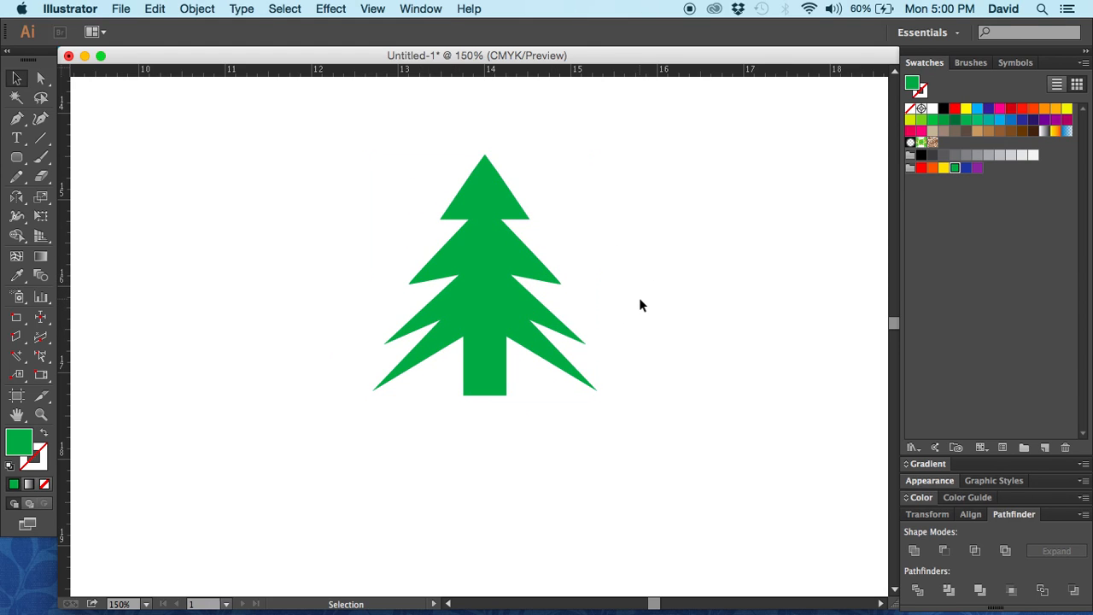